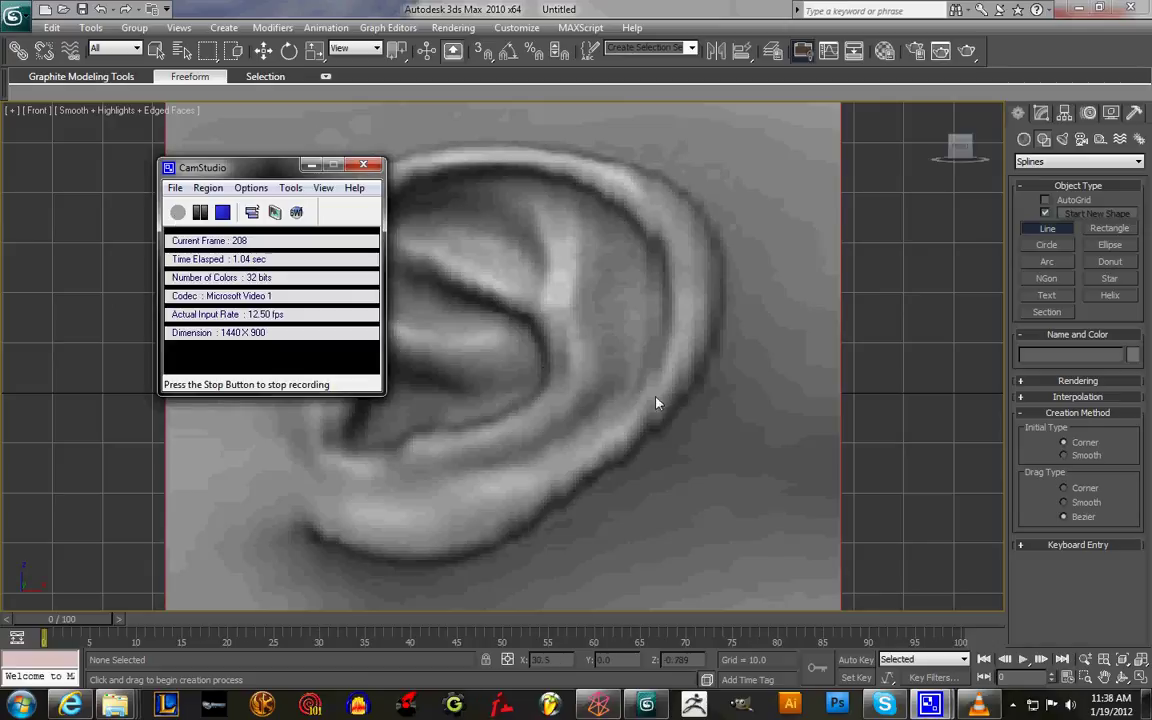
# Trace the inner edge of the ear's outer rim with the Line tool, from the inner fold over the top and around to the earlobe
pyautogui.click(736, 432)
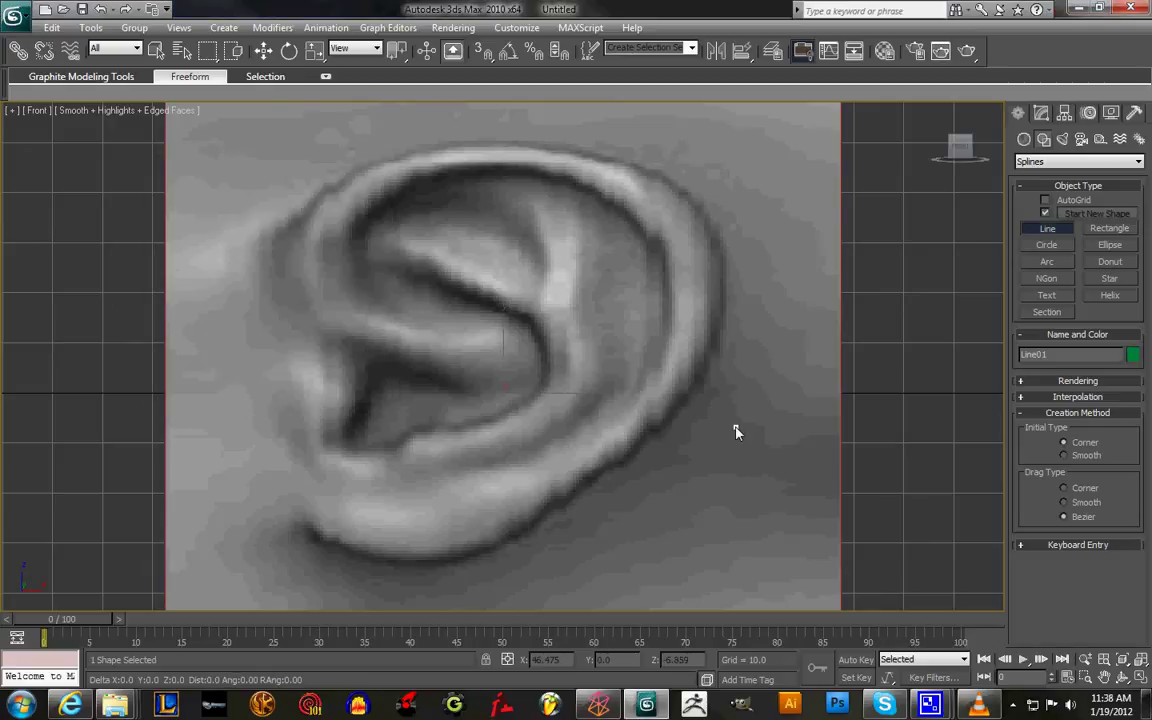
pyautogui.rightClick(787, 418)
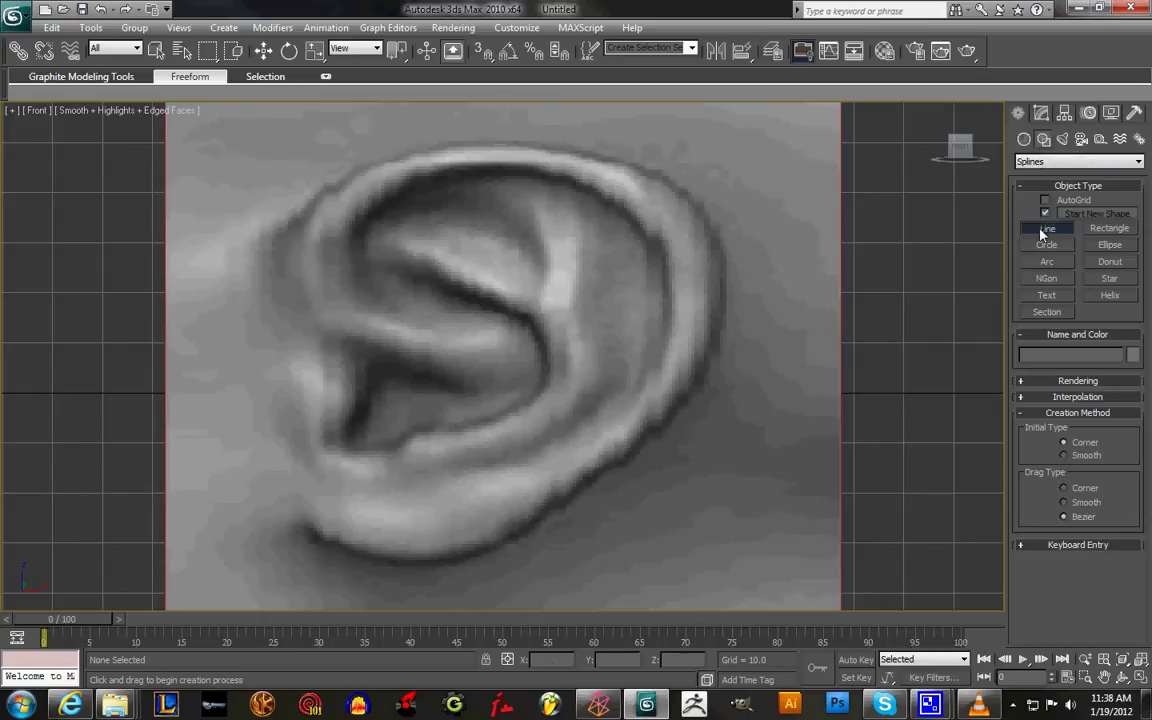
pyautogui.click(467, 322)
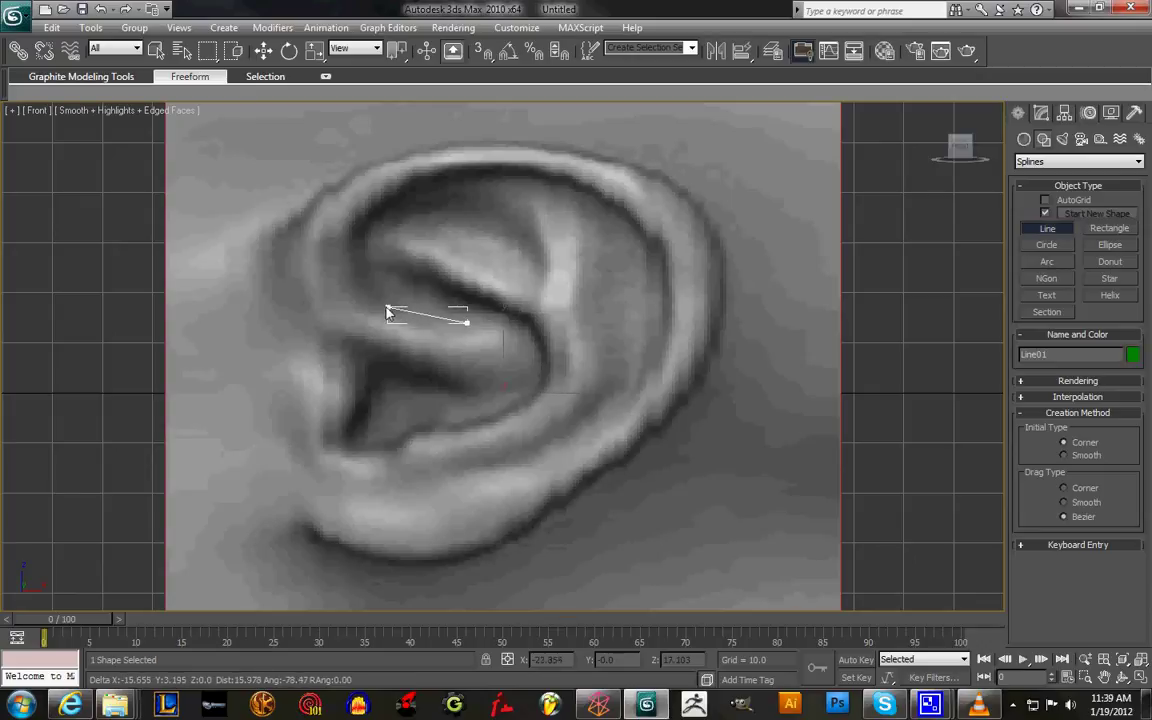
pyautogui.click(377, 306)
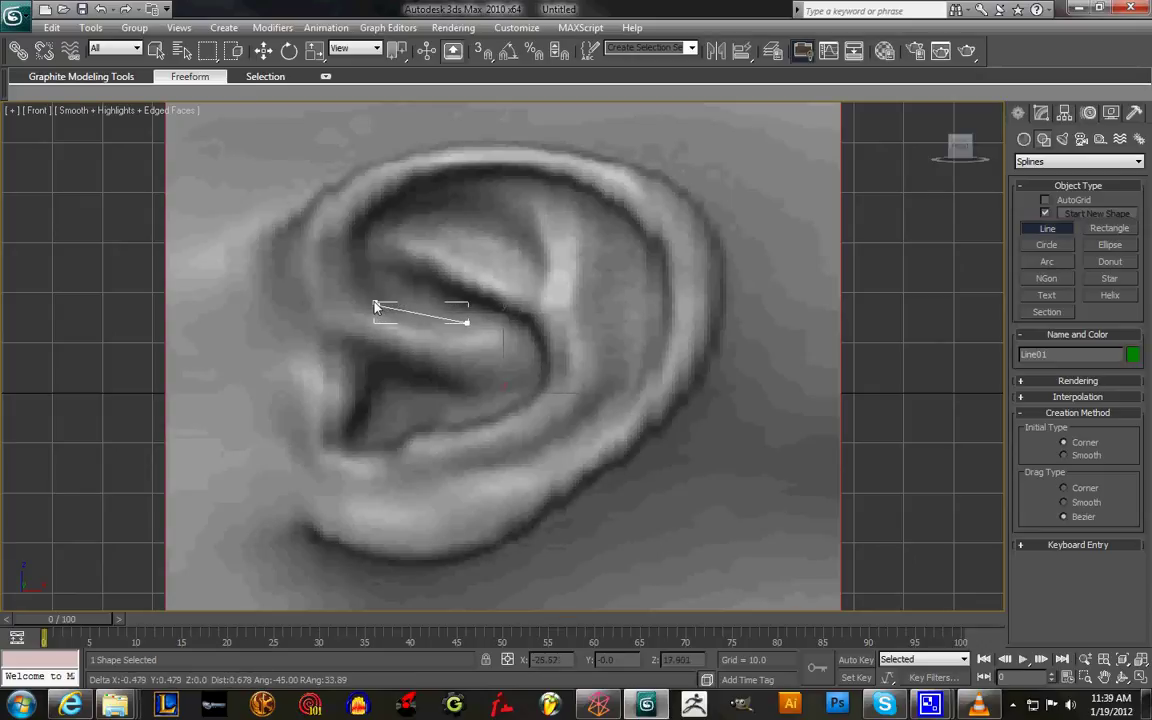
pyautogui.click(358, 234)
pyautogui.click(420, 183)
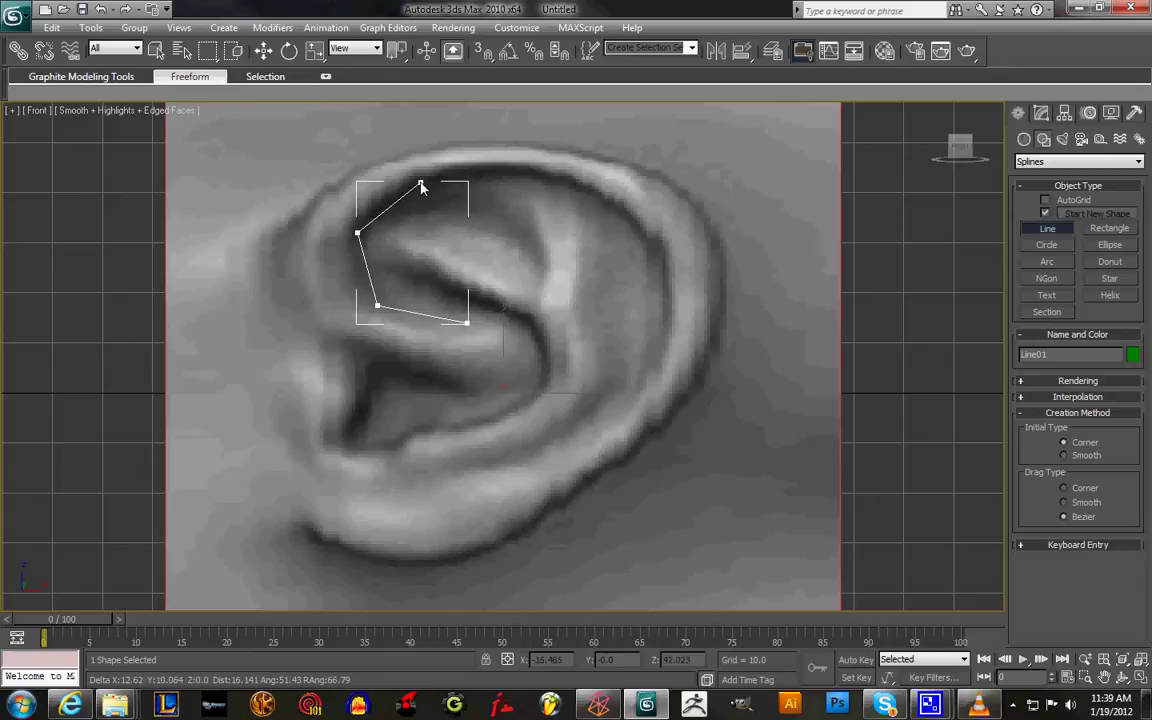
pyautogui.click(549, 175)
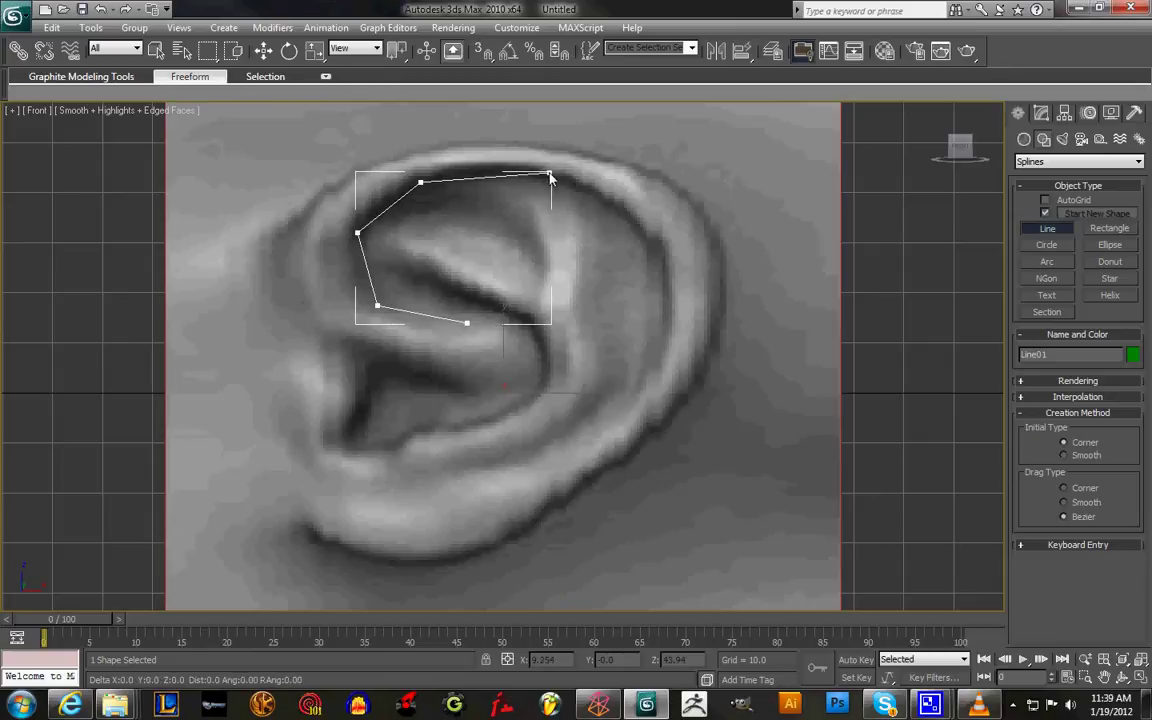
pyautogui.click(647, 228)
pyautogui.click(664, 369)
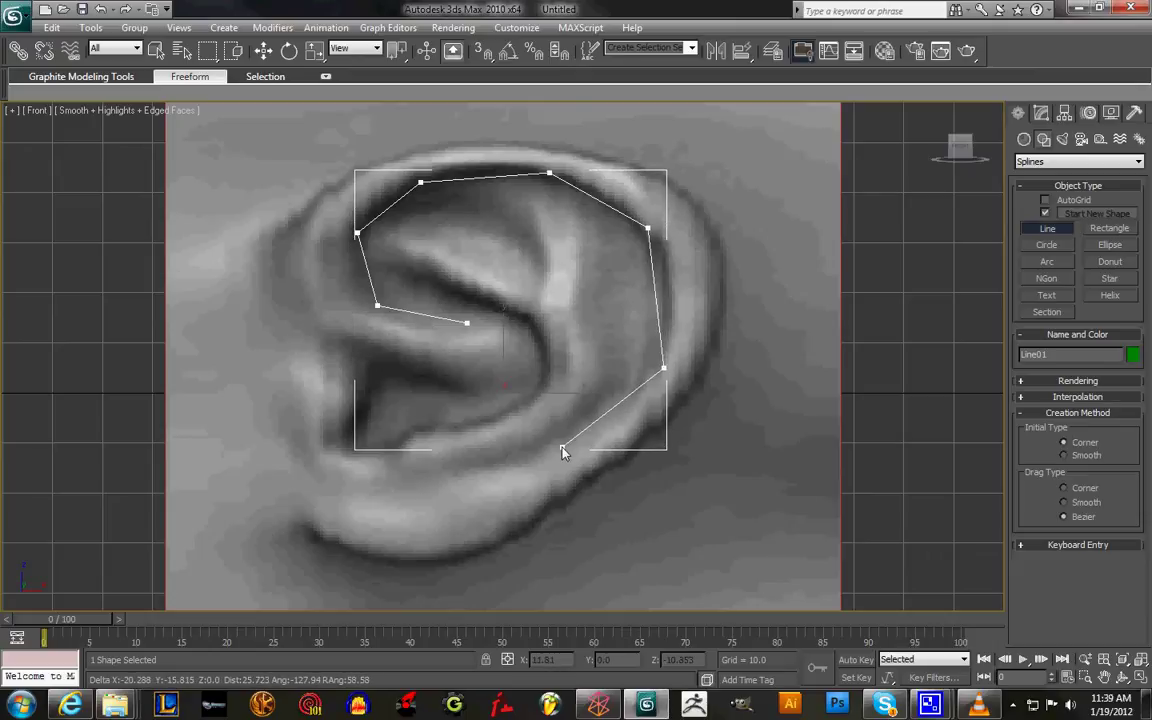
pyautogui.click(561, 448)
pyautogui.click(456, 472)
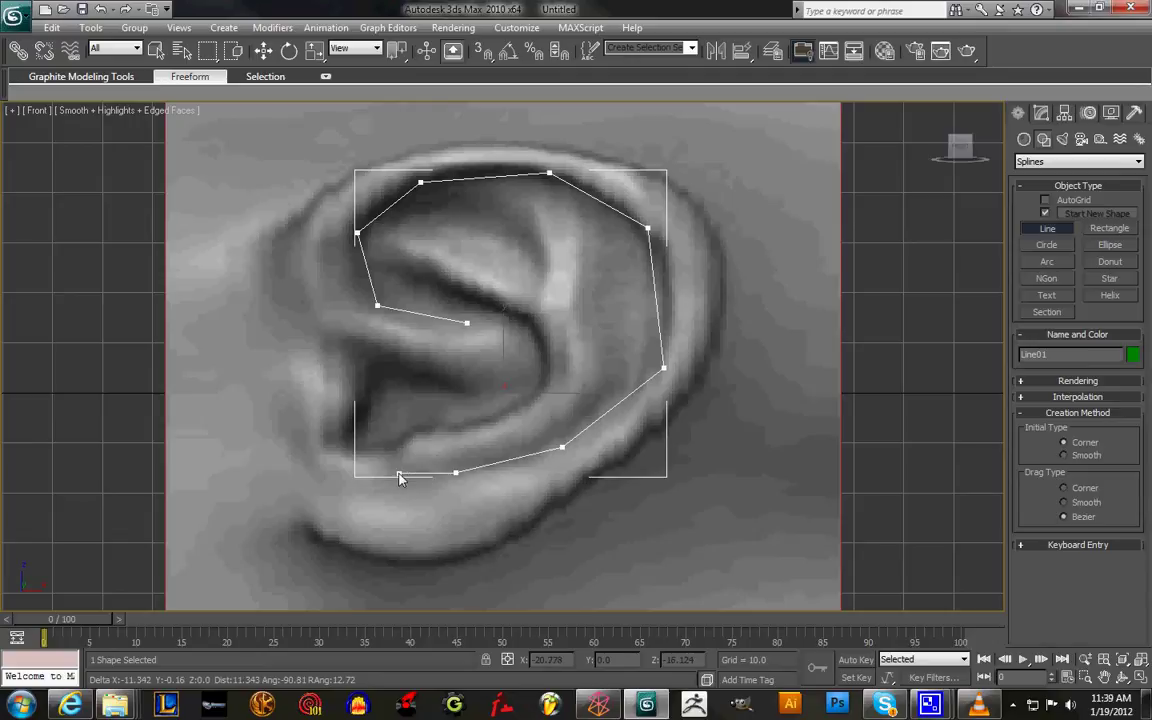
pyautogui.click(399, 473)
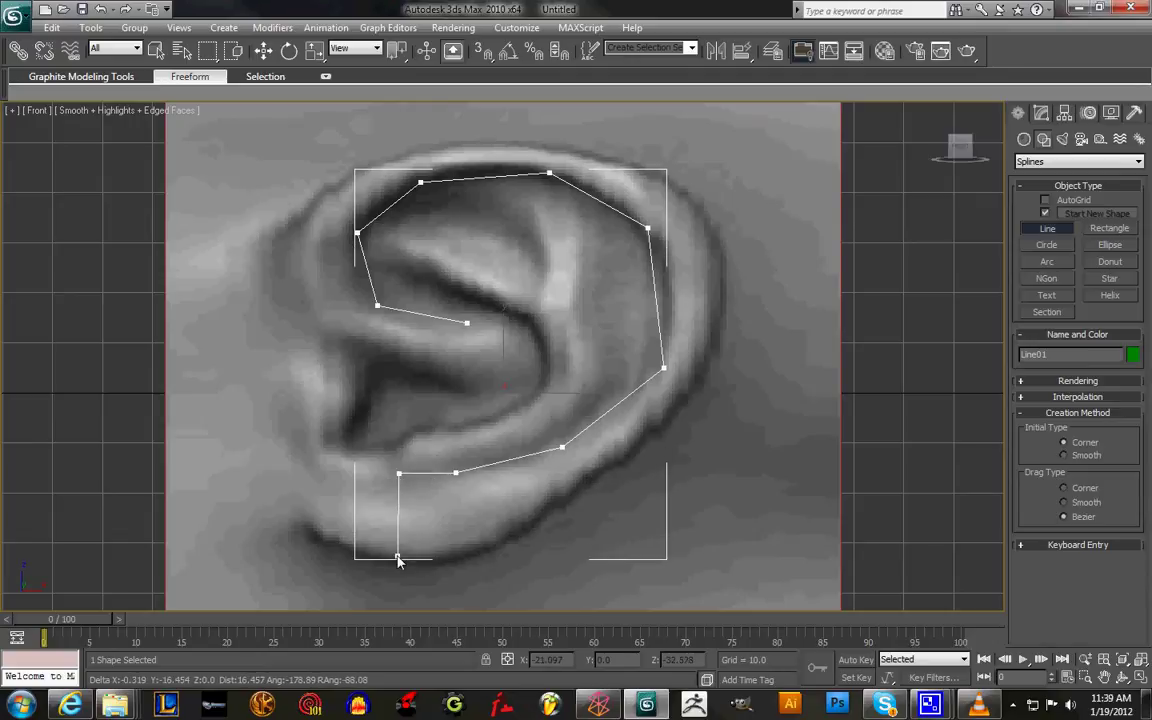
# Continue the line down across the earlobe and up along the ear's lower outer edge
pyautogui.click(482, 532)
pyautogui.press('BackSpace')
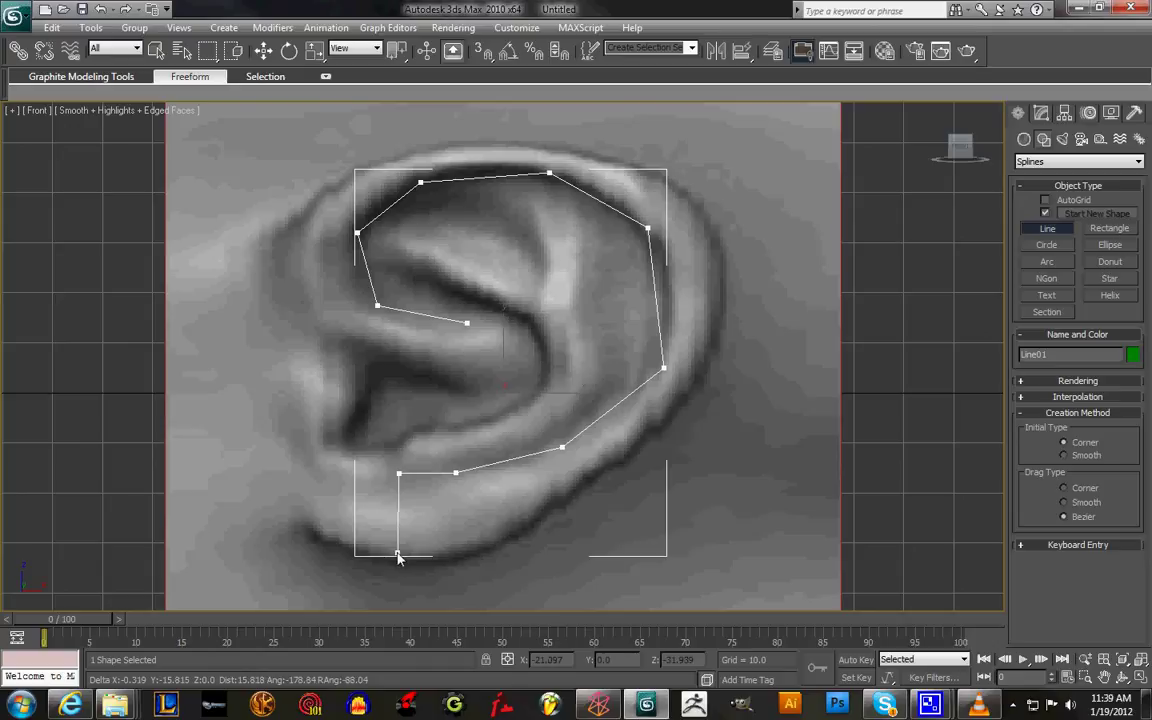
pyautogui.click(399, 559)
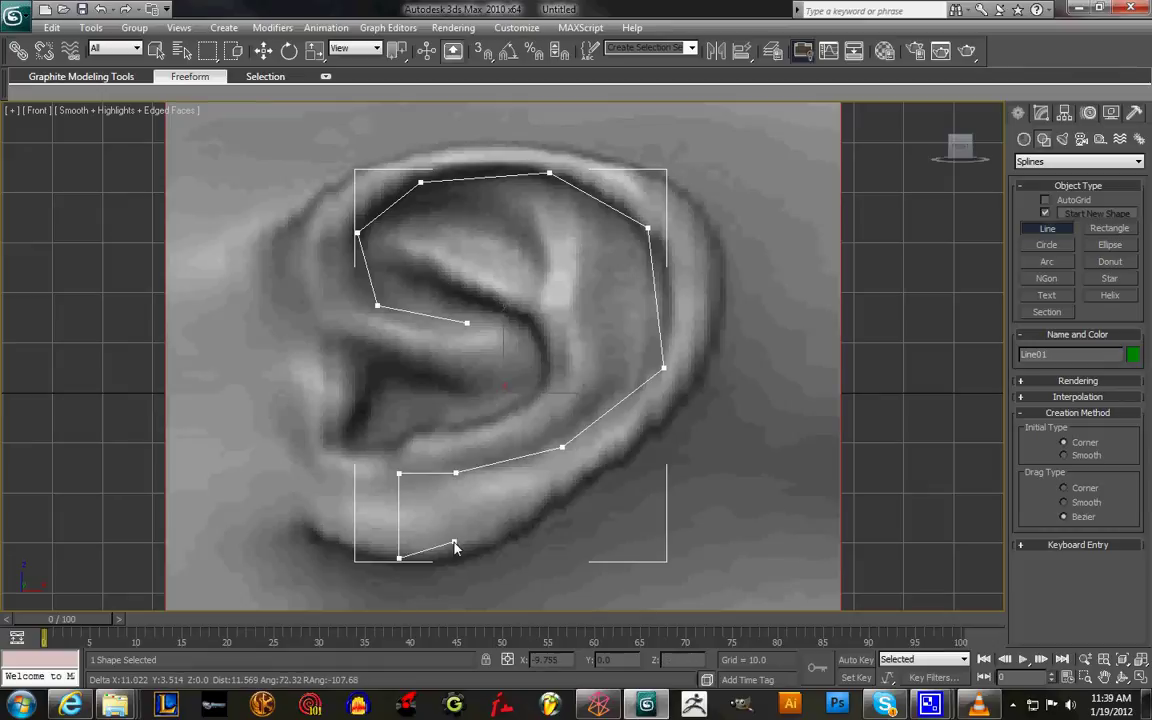
pyautogui.click(463, 558)
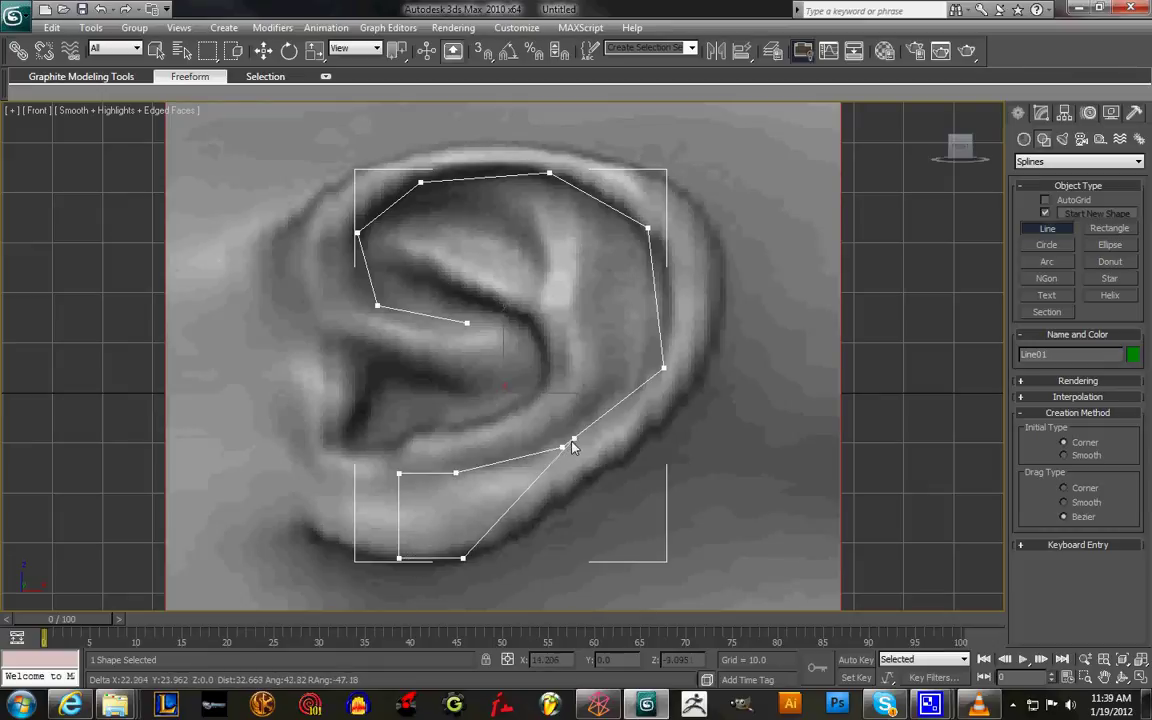
pyautogui.click(559, 508)
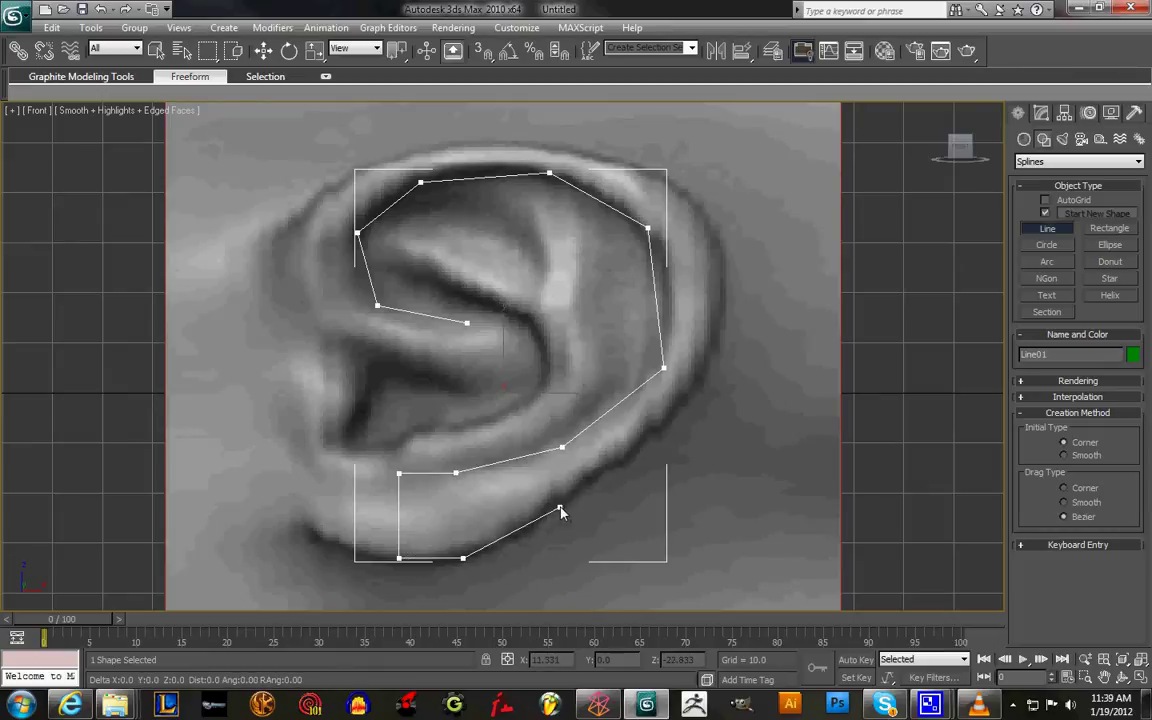
pyautogui.click(682, 397)
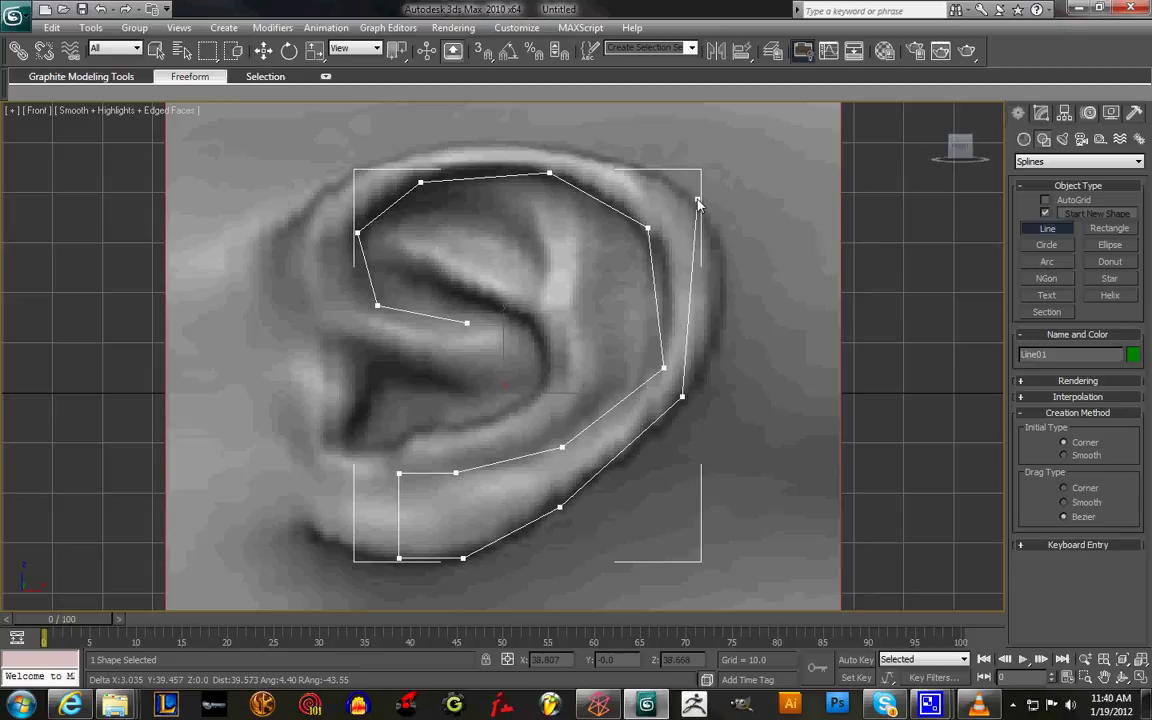
# Trace the ear's upper outer edge back to the inner fold and close the spline at its first vertex
pyautogui.click(697, 201)
pyautogui.click(552, 143)
pyautogui.click(406, 150)
pyautogui.click(302, 212)
pyautogui.click(326, 332)
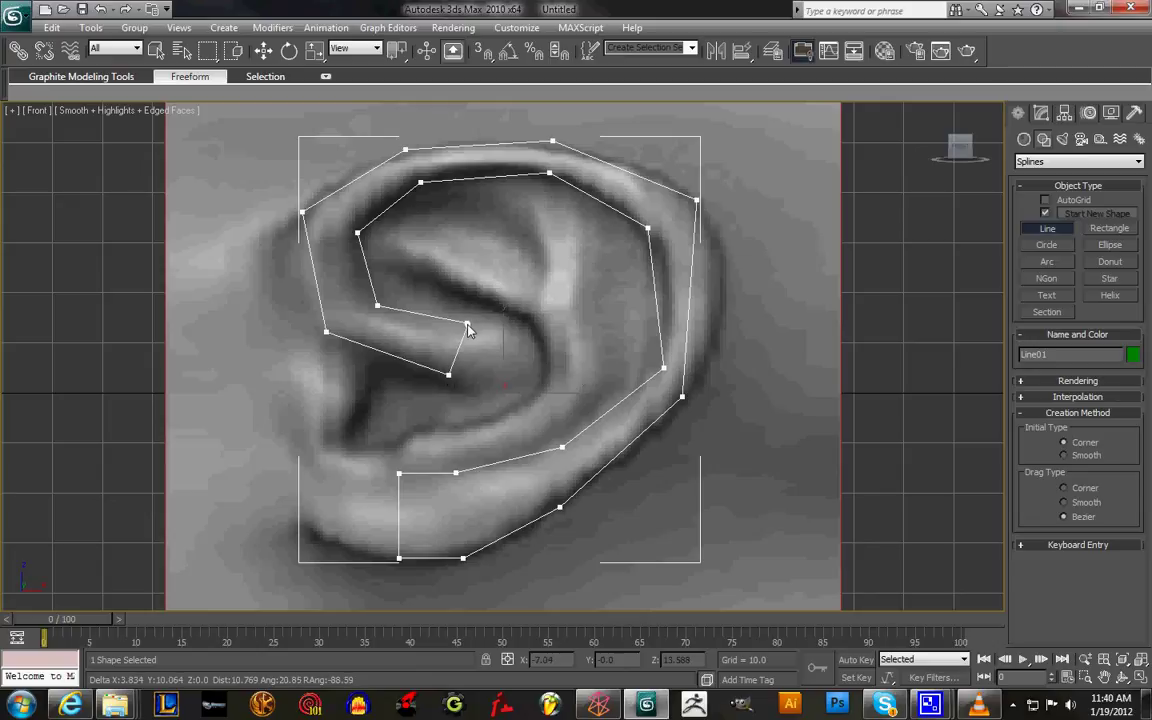
pyautogui.click(467, 325)
pyautogui.click(548, 400)
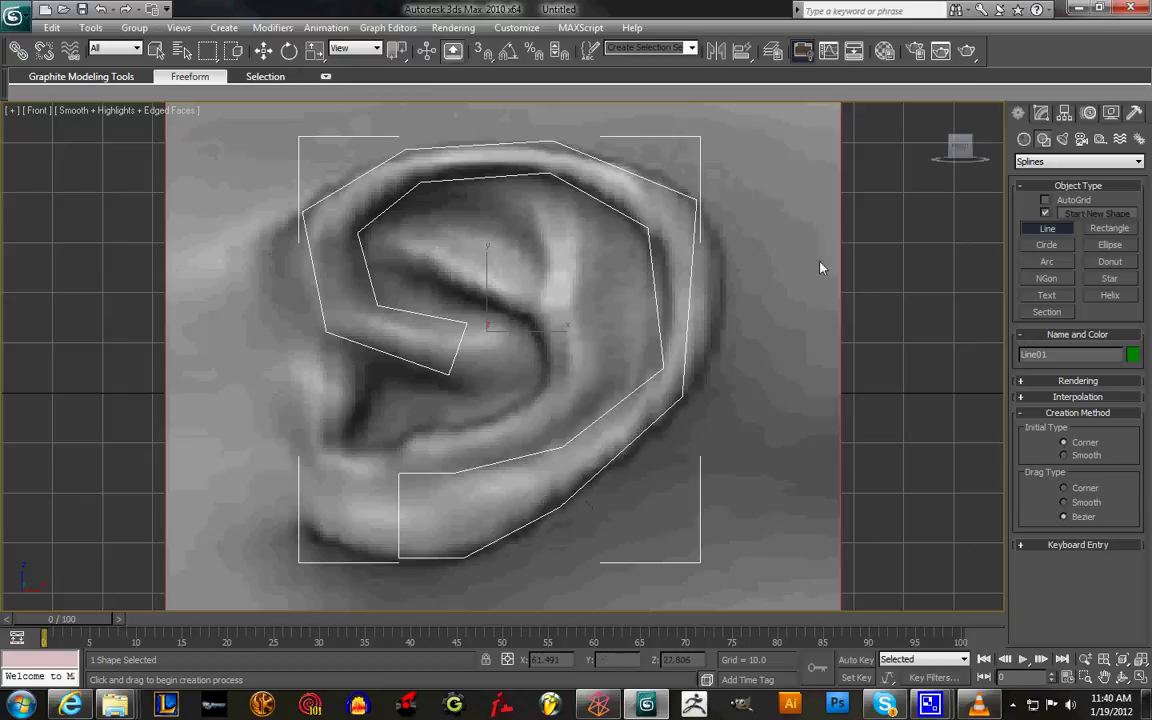
# Convert the closed ear outline to an Editable Poly and make it see-through with vertex editing active
pyautogui.press('w')
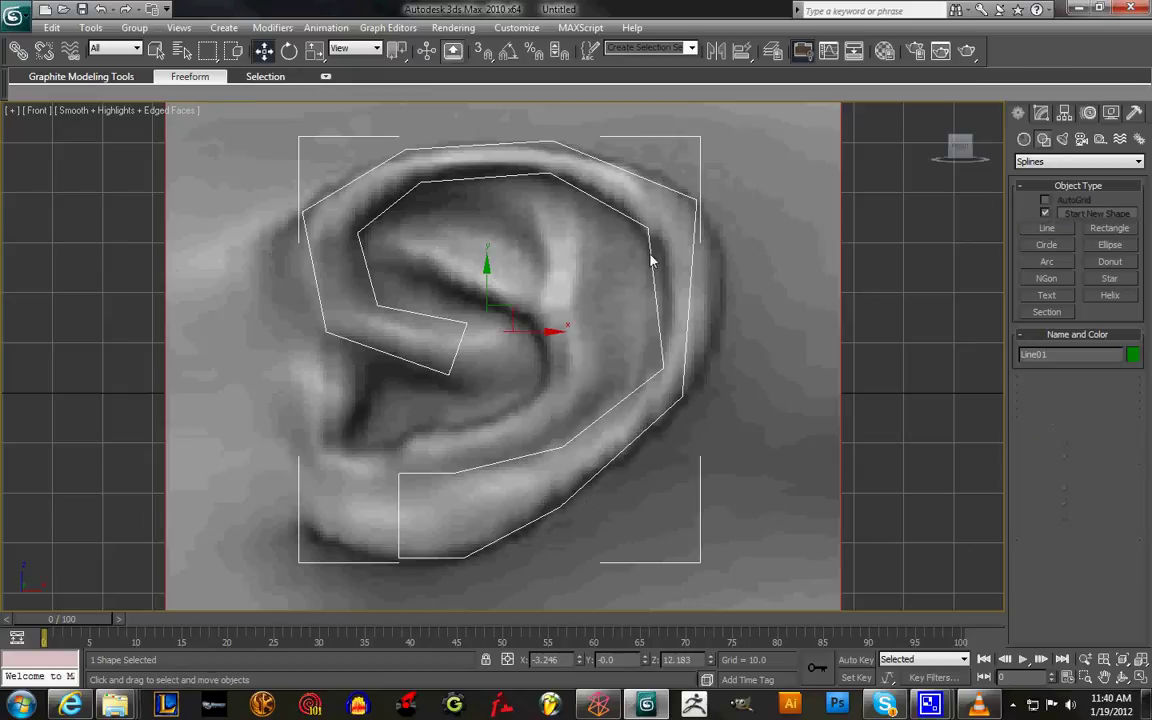
pyautogui.rightClick(646, 252)
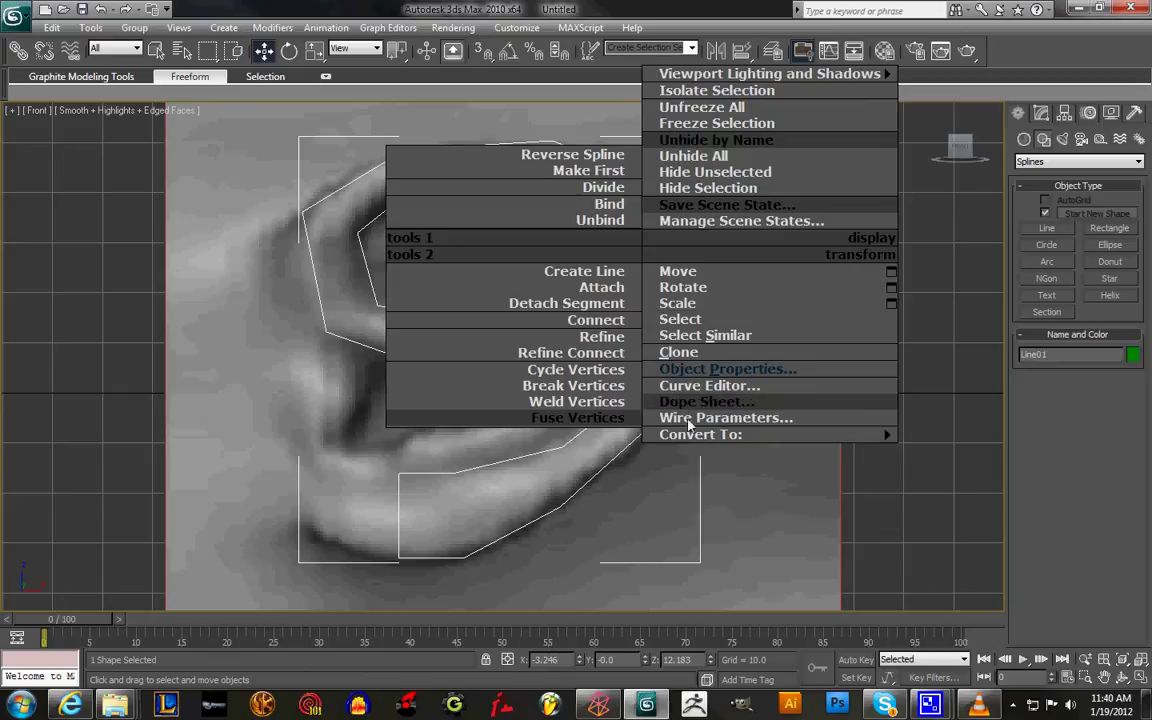
pyautogui.moveTo(694, 436)
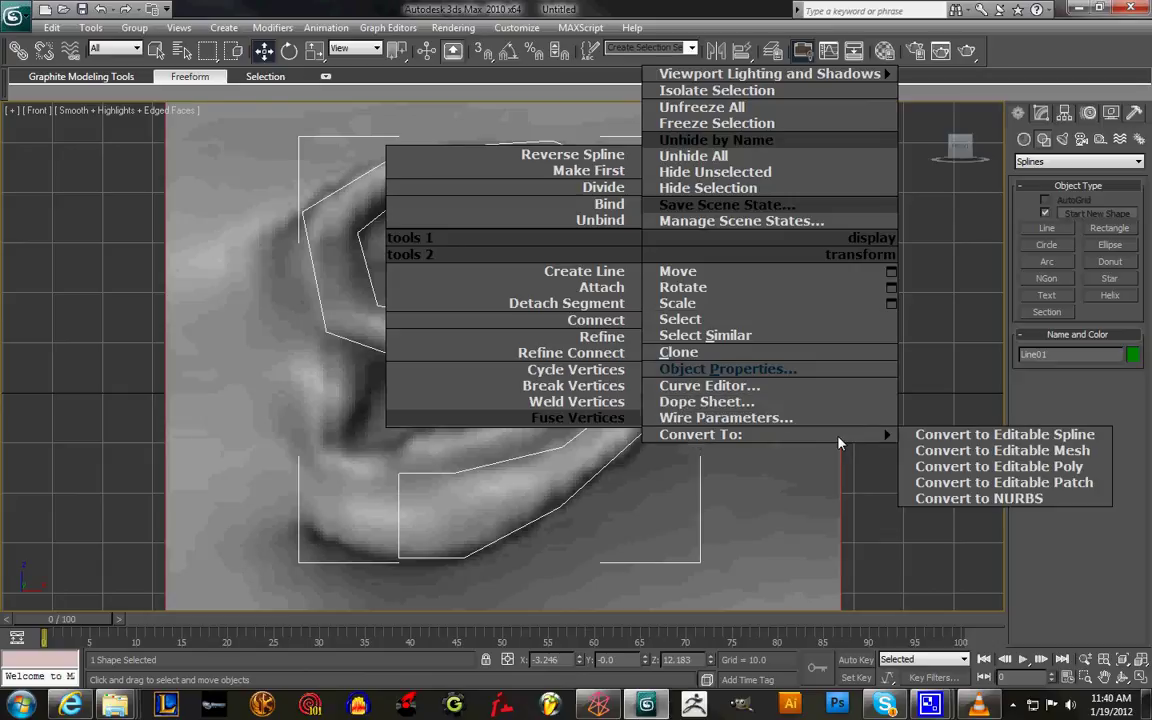
pyautogui.click(960, 467)
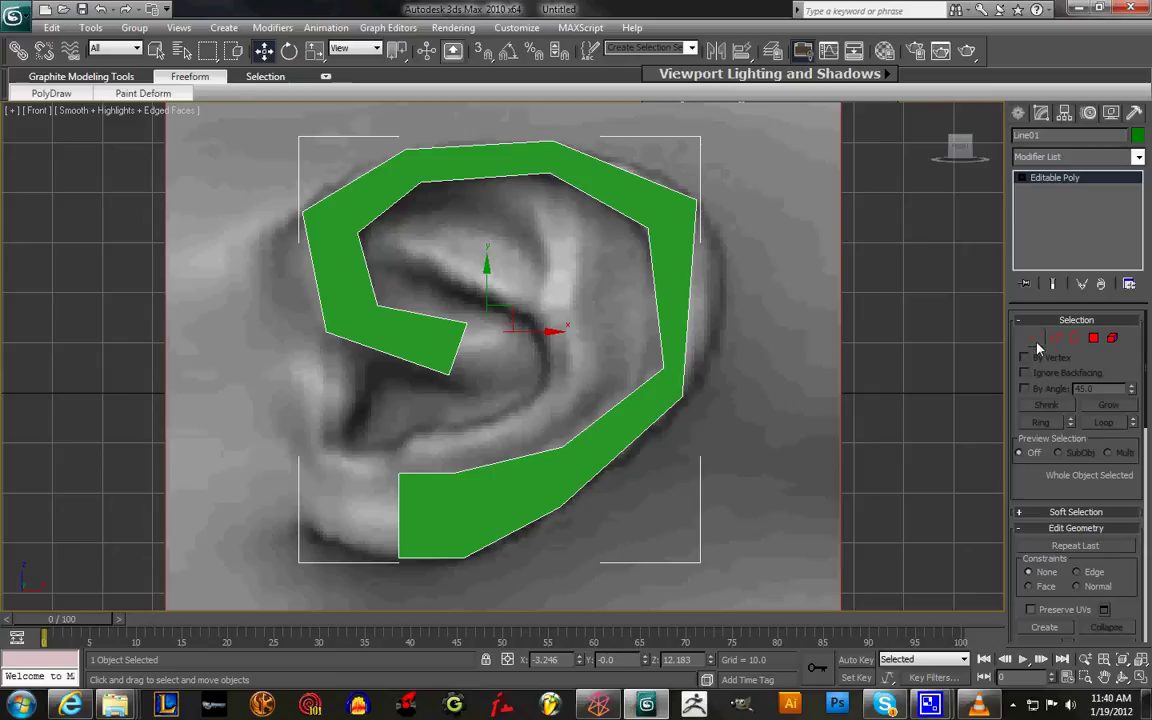
pyautogui.press('1')
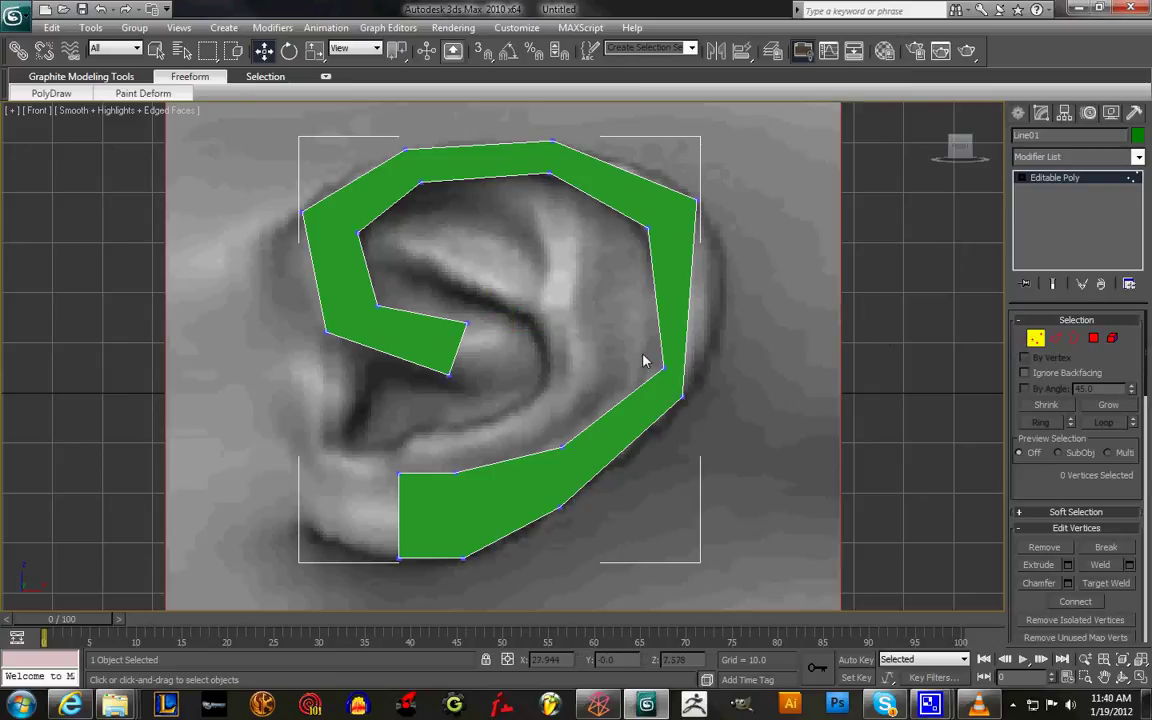
pyautogui.hotkey('alt', 'x')
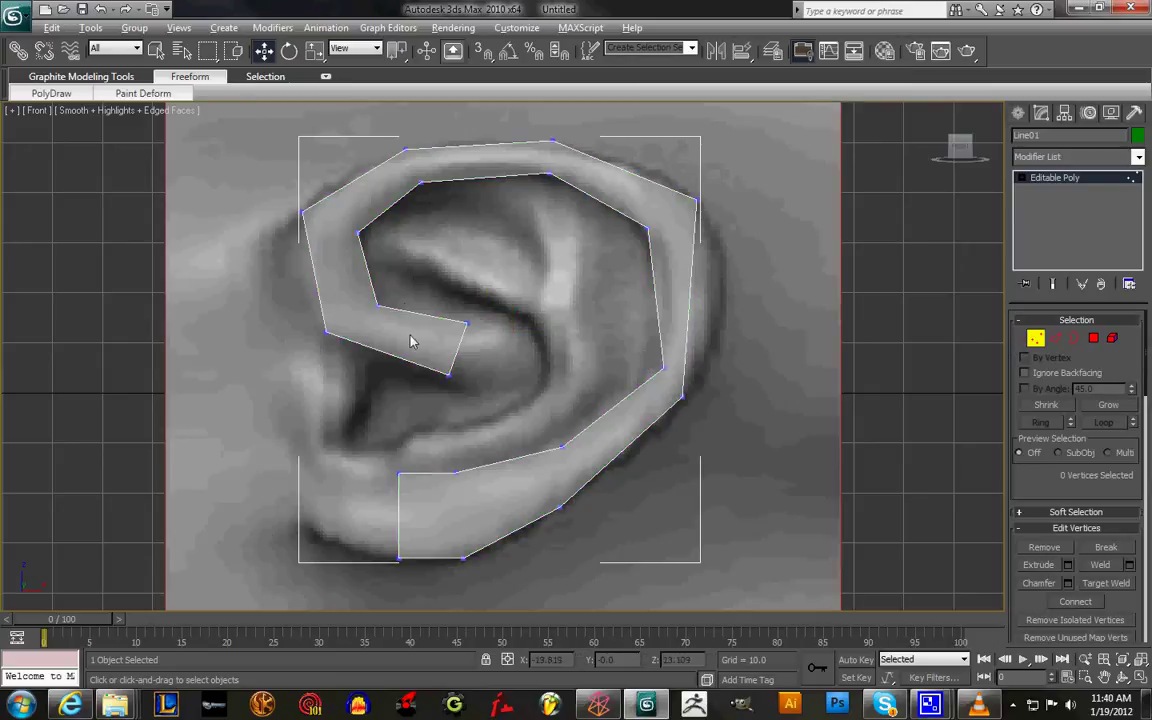
# Move the two vertices at the rim's lower back bend and the outer earlobe vertex to fit the reference
pyautogui.click(667, 366)
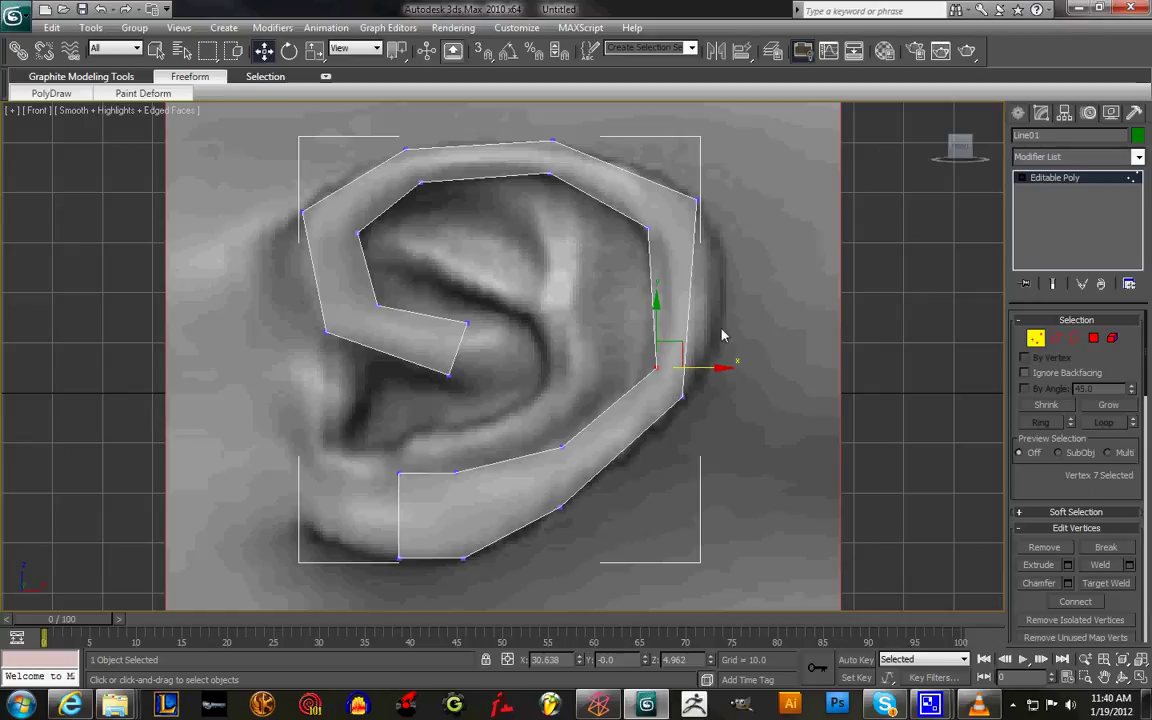
pyautogui.click(685, 396)
pyautogui.moveTo(727, 403); pyautogui.dragTo(734, 400)
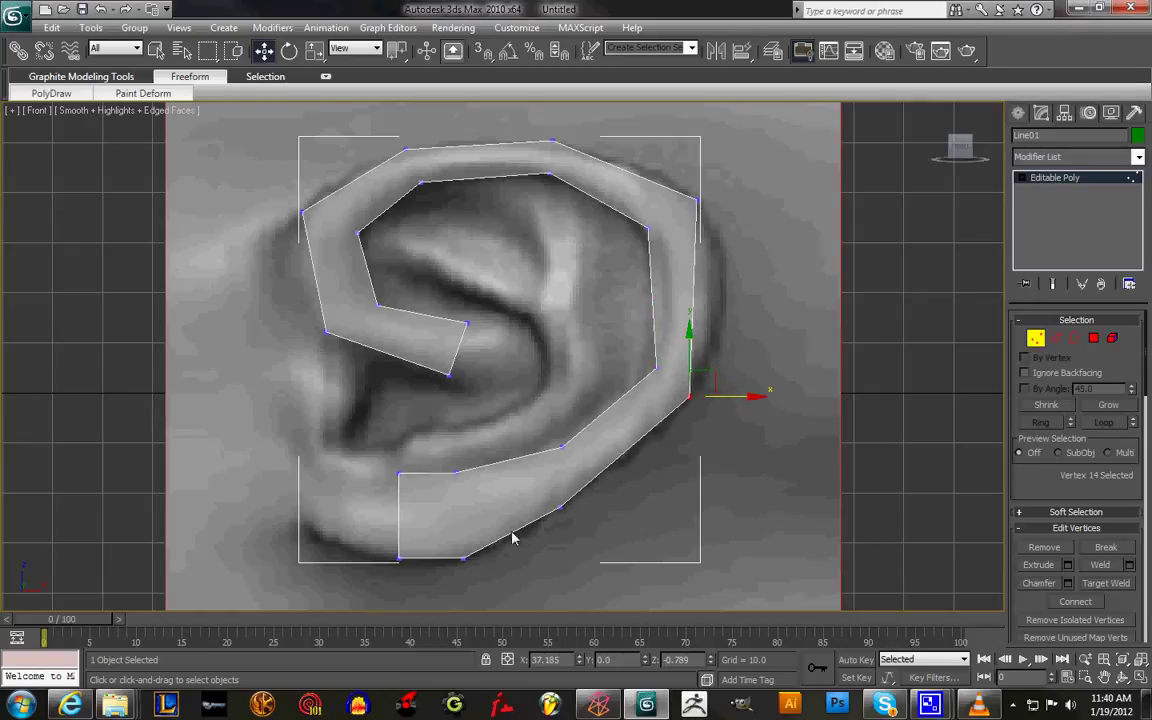
pyautogui.click(465, 556)
pyautogui.moveTo(485, 539); pyautogui.dragTo(506, 536)
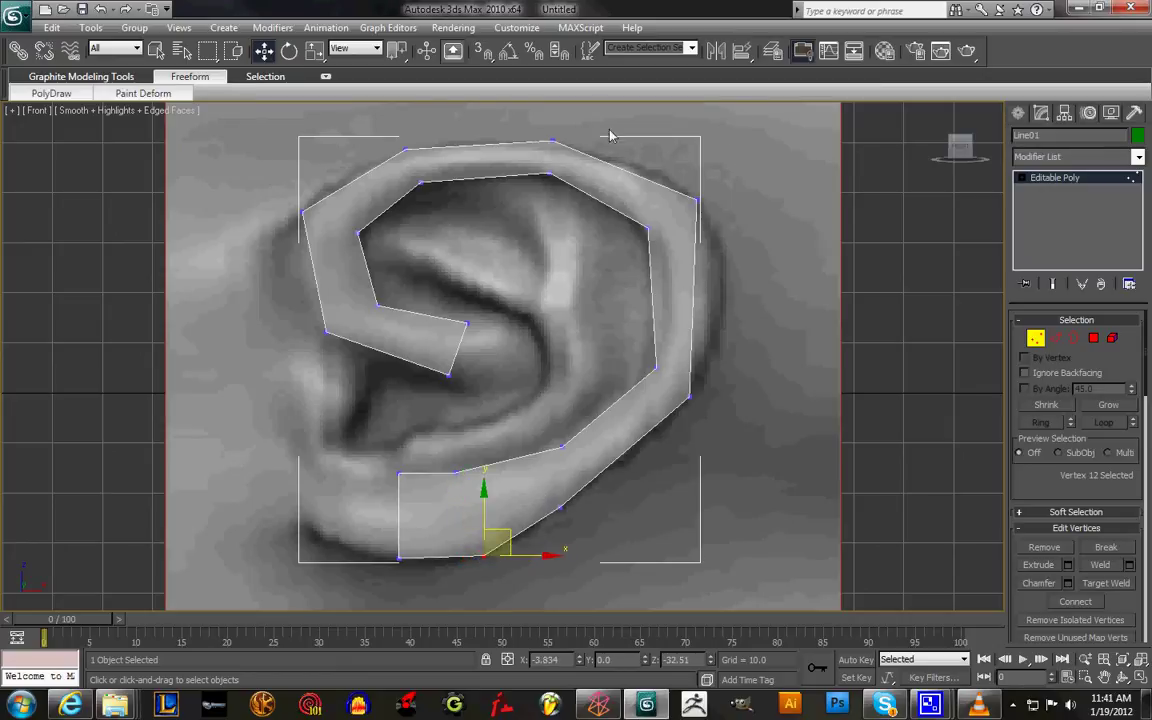
# Adjust the vertices at the inner top edge, the front bends and the inner fold's tip to match the reference ear
pyautogui.click(550, 174)
pyautogui.moveTo(553, 140); pyautogui.dragTo(512, 147)
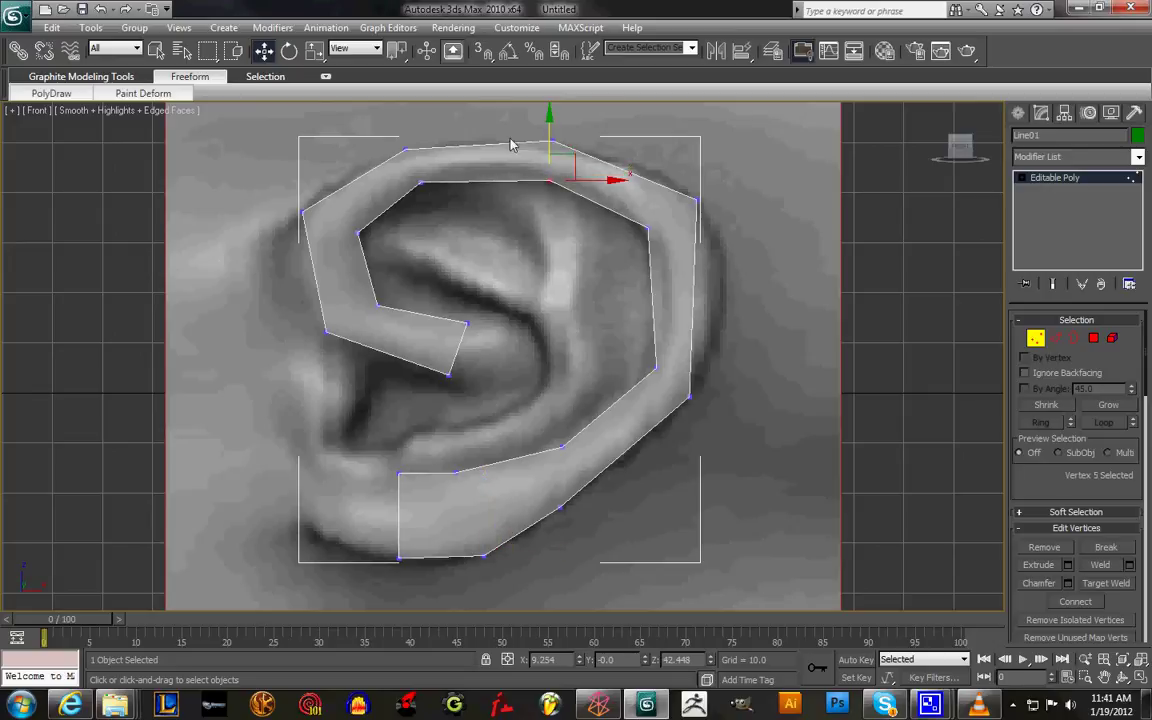
pyautogui.click(326, 331)
pyautogui.moveTo(349, 317); pyautogui.dragTo(343, 318)
pyautogui.moveTo(479, 367)
pyautogui.mouseDown()
pyautogui.moveTo(426, 398)
pyautogui.moveTo(469, 363)
pyautogui.mouseUp()
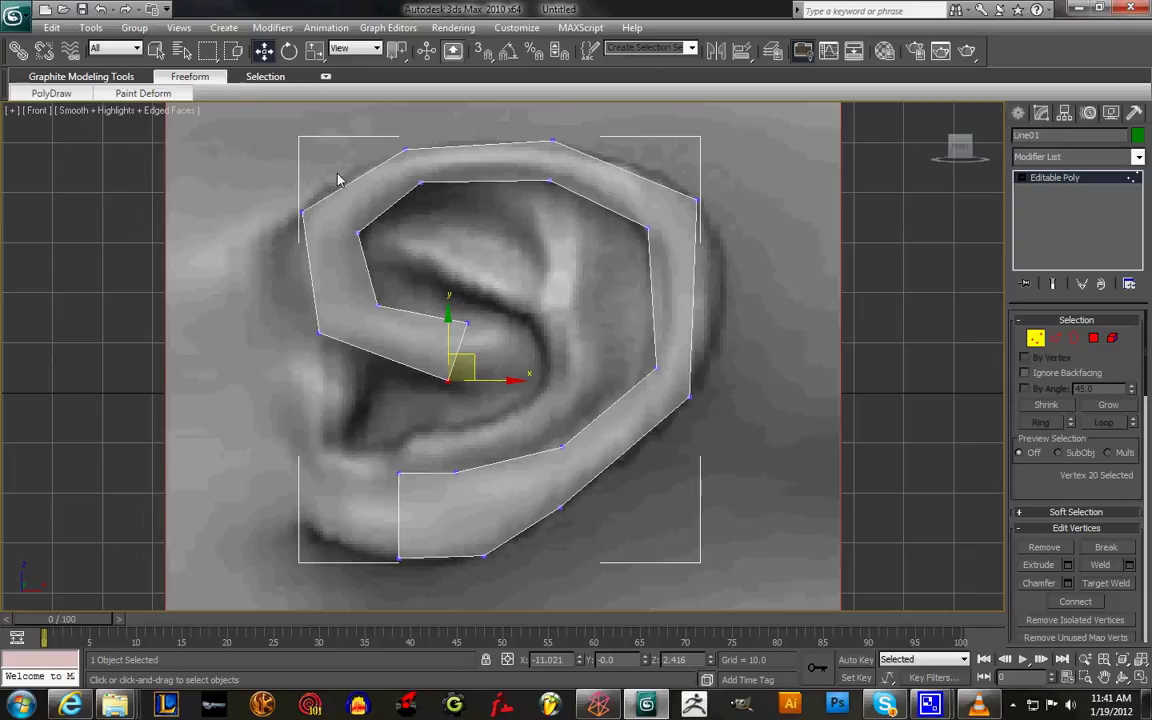
pyautogui.click(305, 215)
pyautogui.moveTo(324, 188); pyautogui.dragTo(307, 218)
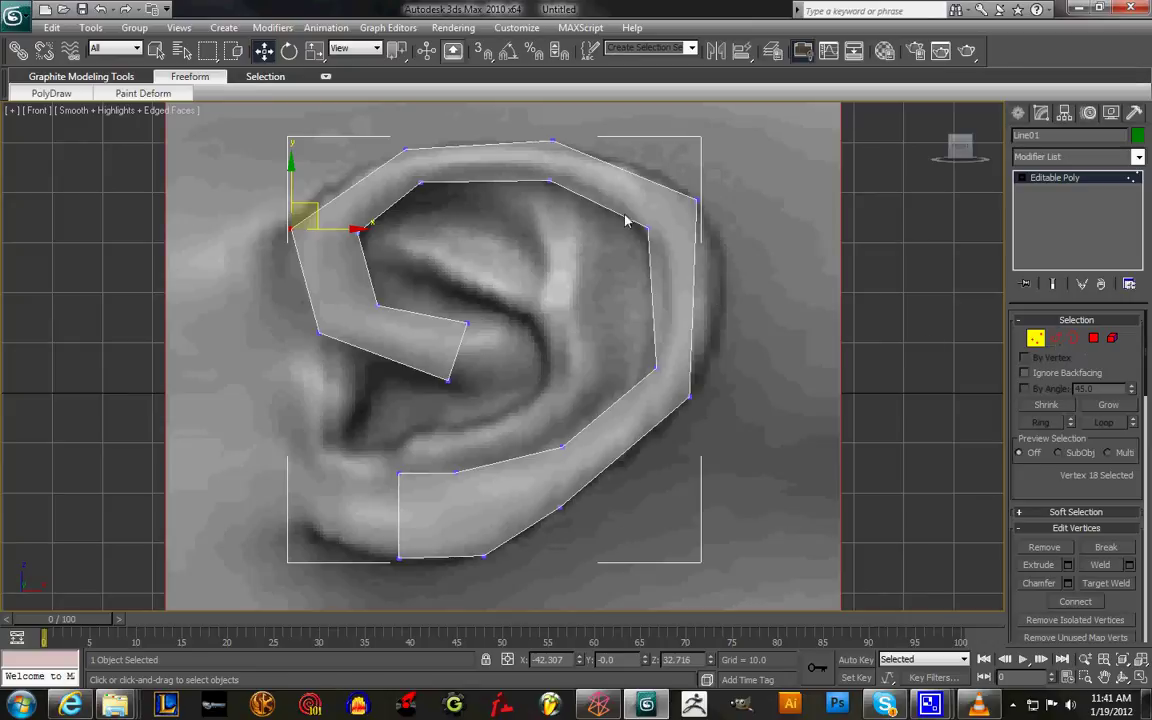
# Activate Insert Vertex at edge level and turn on 3D snapping to Midpoint
pyautogui.click(1055, 339)
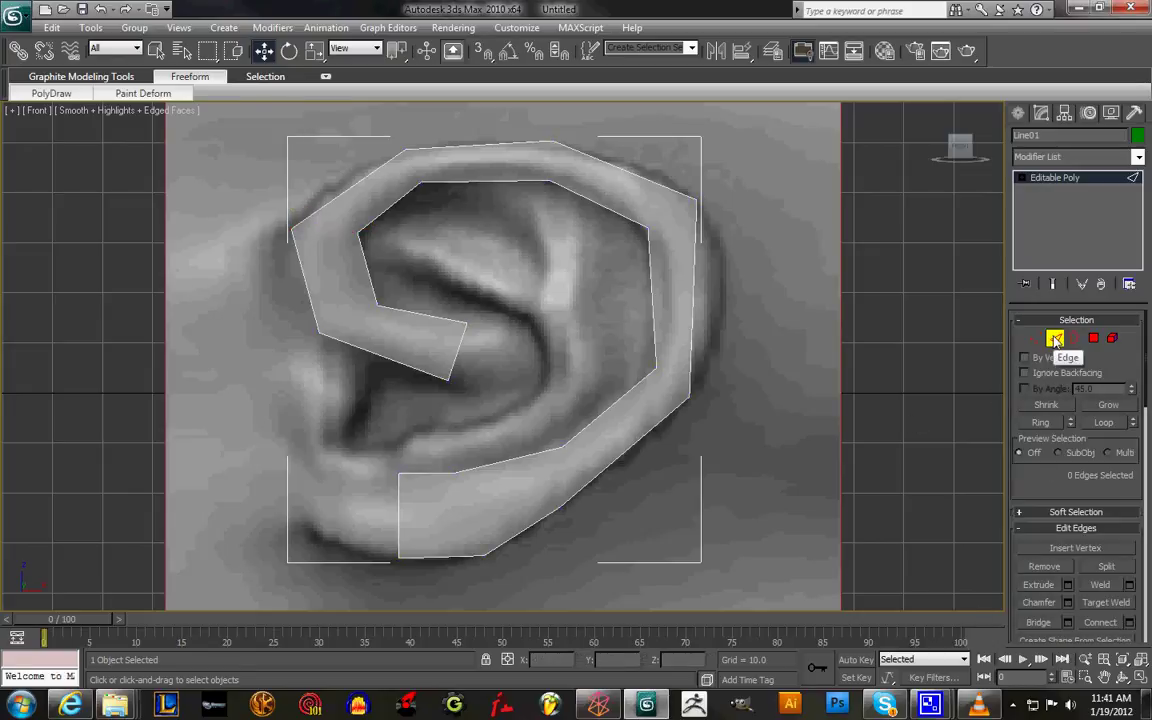
pyautogui.click(1053, 553)
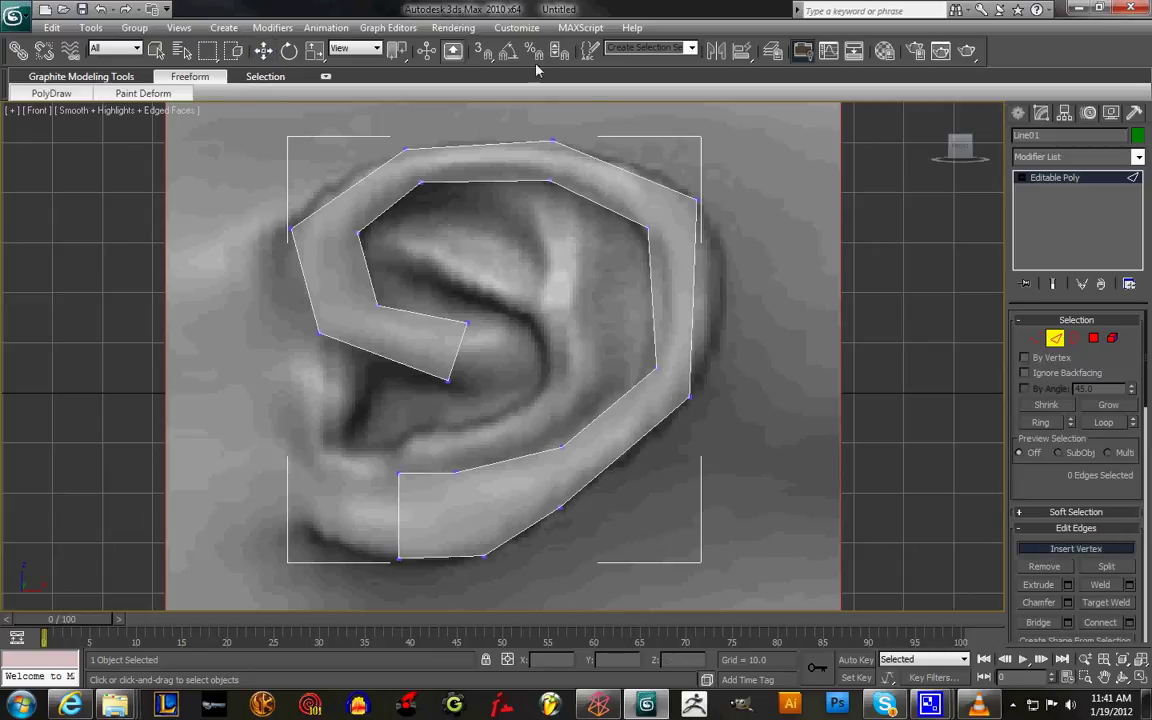
pyautogui.rightClick(484, 51)
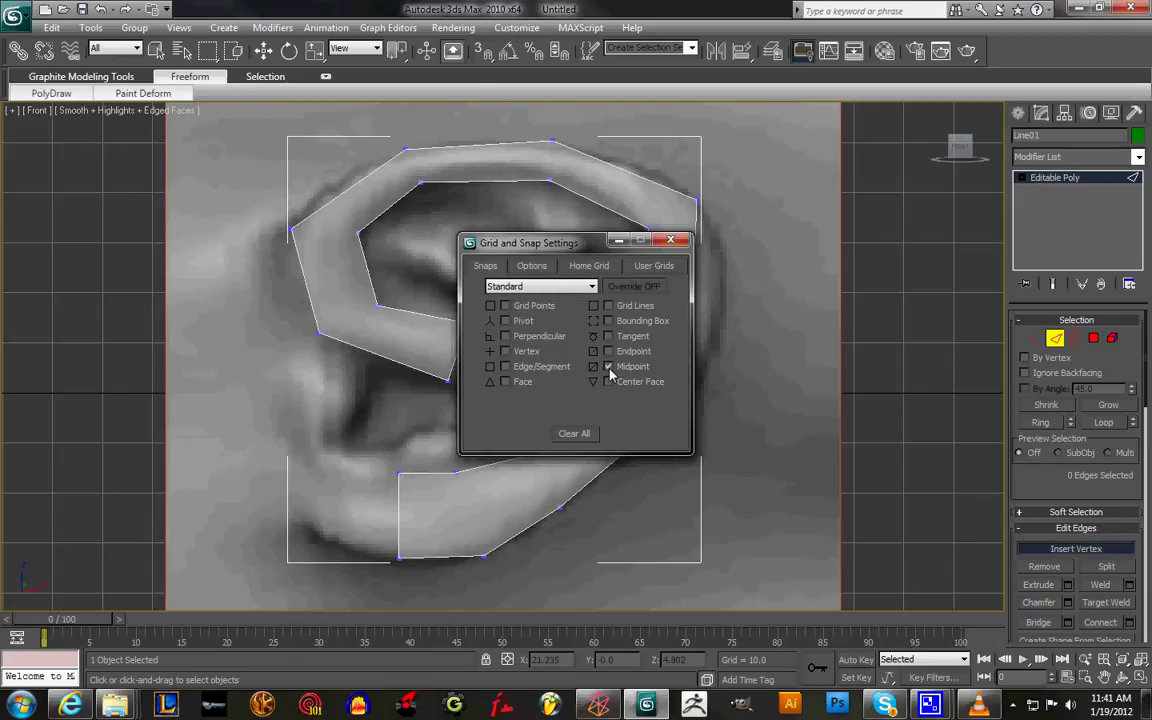
pyautogui.click(666, 241)
pyautogui.click(482, 52)
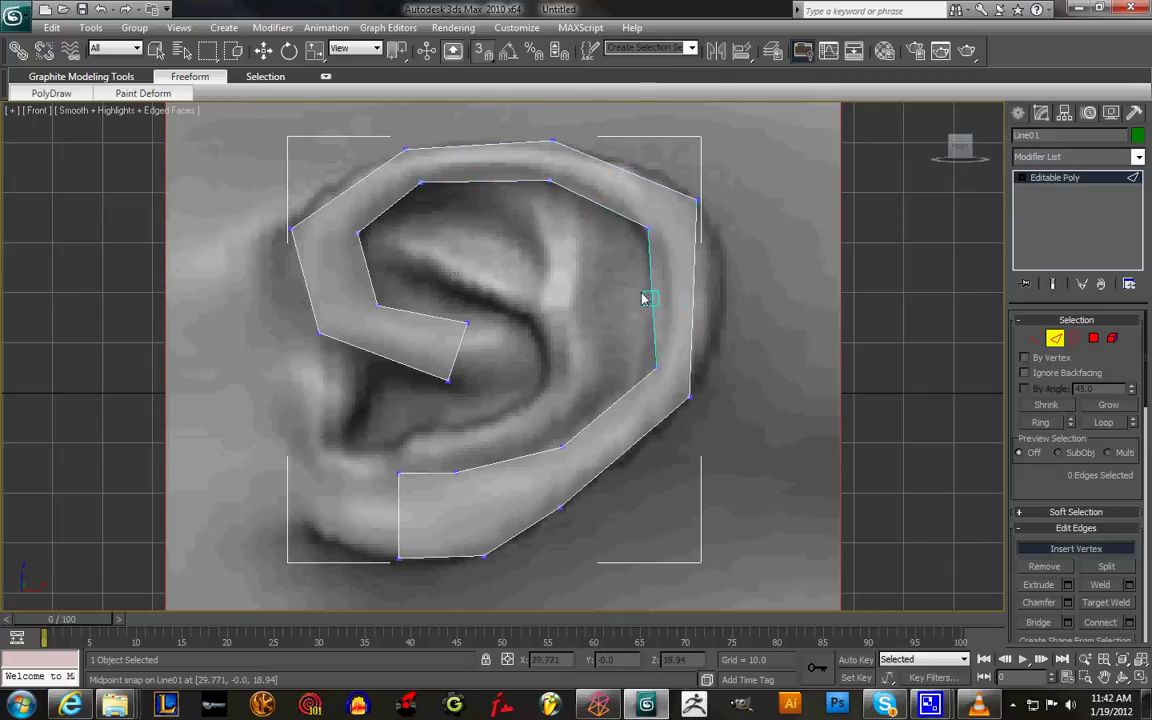
# Insert midpoint vertices on the inner and outer rim edges along the upper front, top, upper back and back of the ear
pyautogui.click(347, 195)
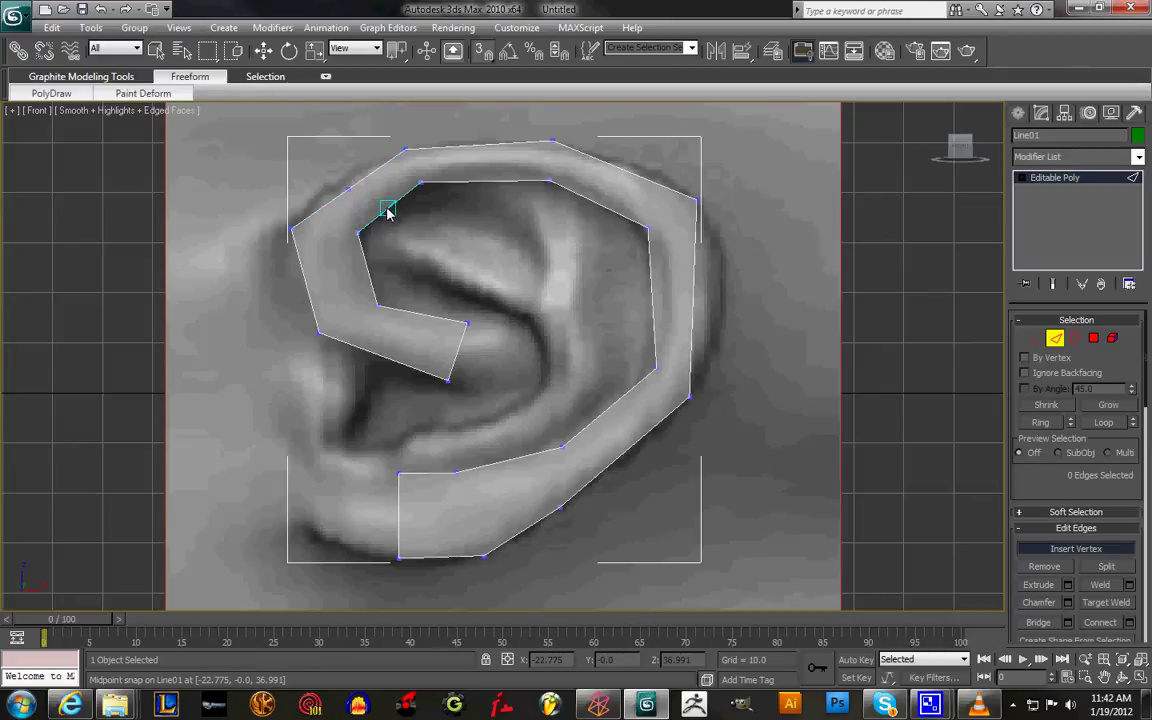
pyautogui.click(389, 209)
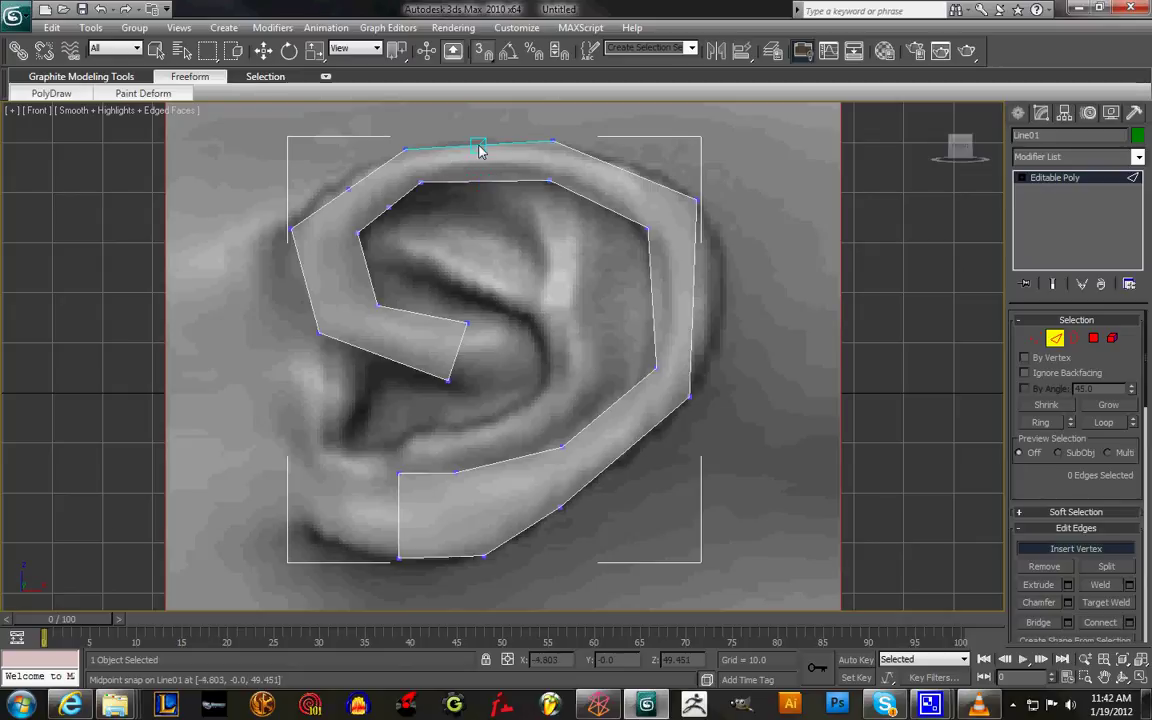
pyautogui.click(484, 184)
pyautogui.click(596, 206)
pyautogui.click(622, 175)
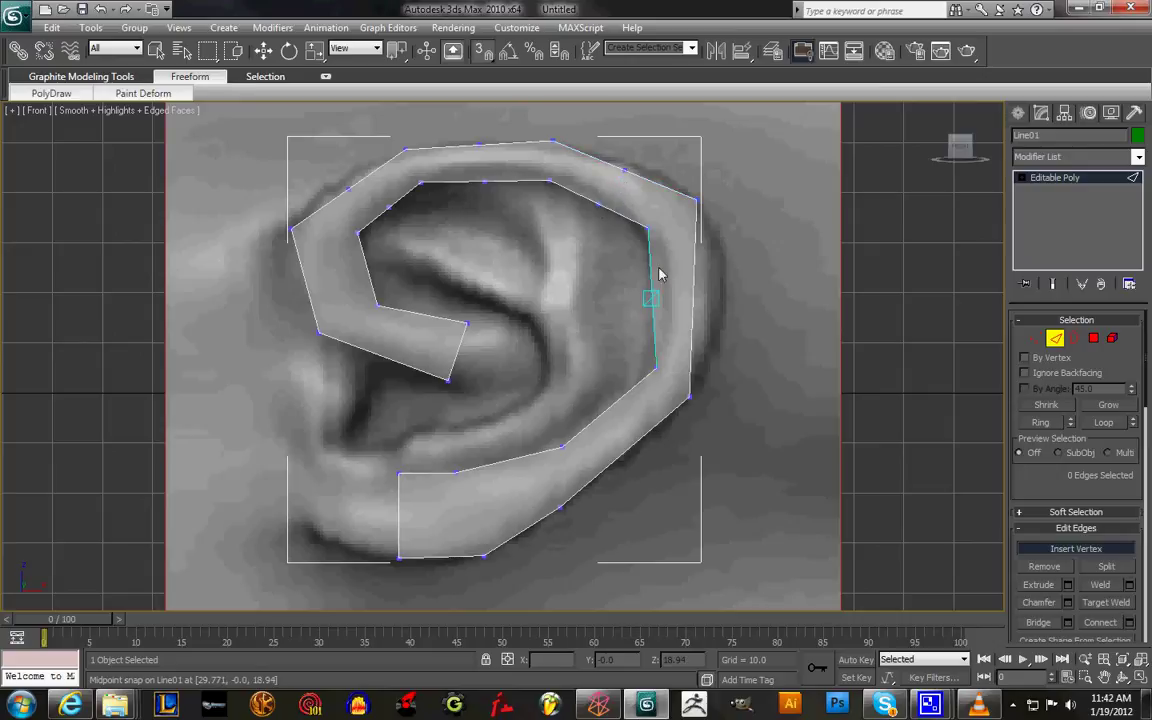
pyautogui.click(649, 299)
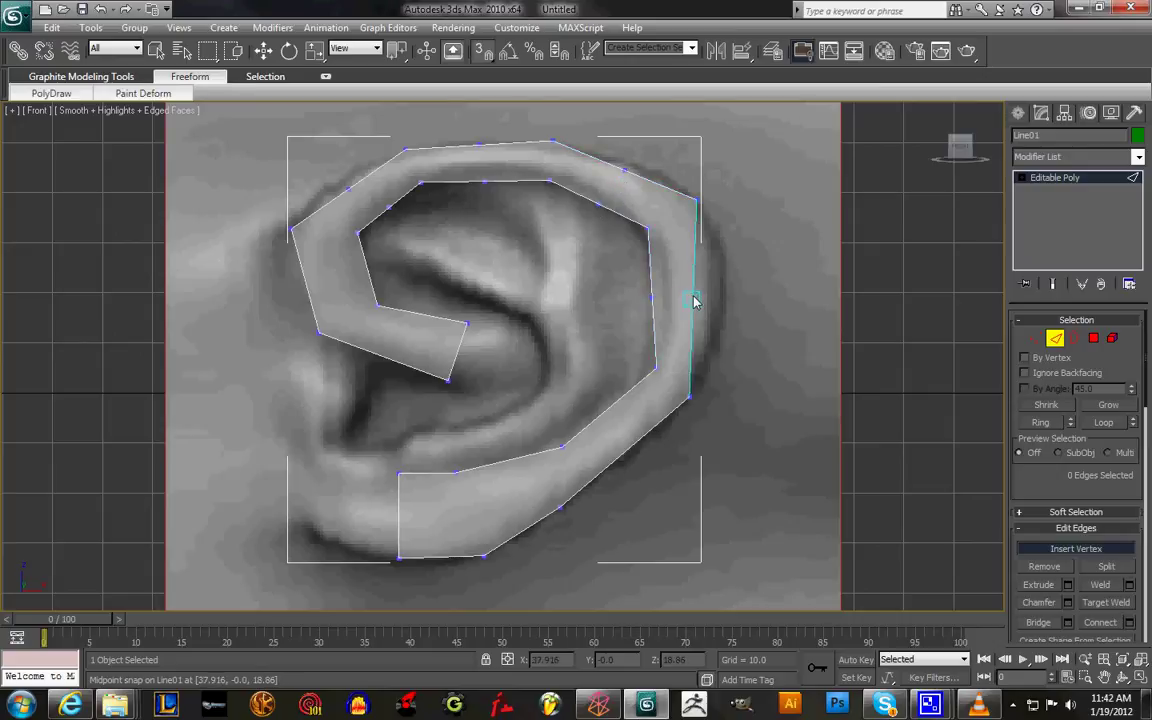
pyautogui.click(694, 301)
pyautogui.rightClick(841, 304)
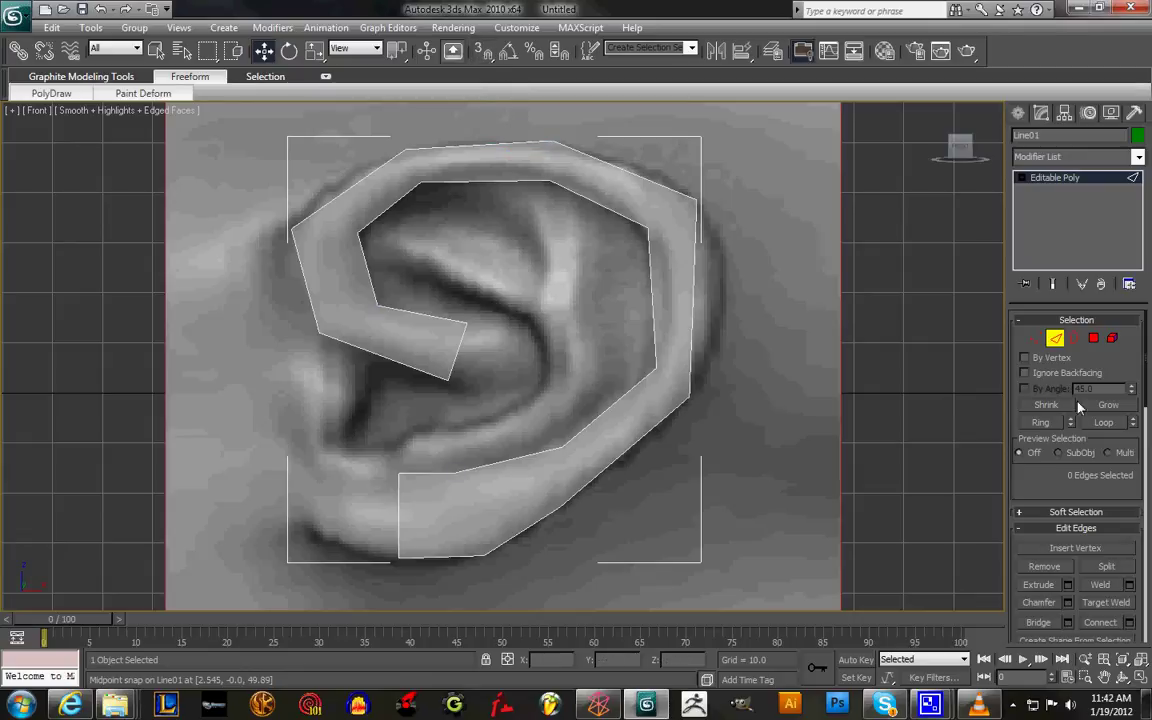
# Move the outer midpoint vertex at the rim's back outward to the reference contour and nudge its inner counterpart into place
pyautogui.click(1035, 338)
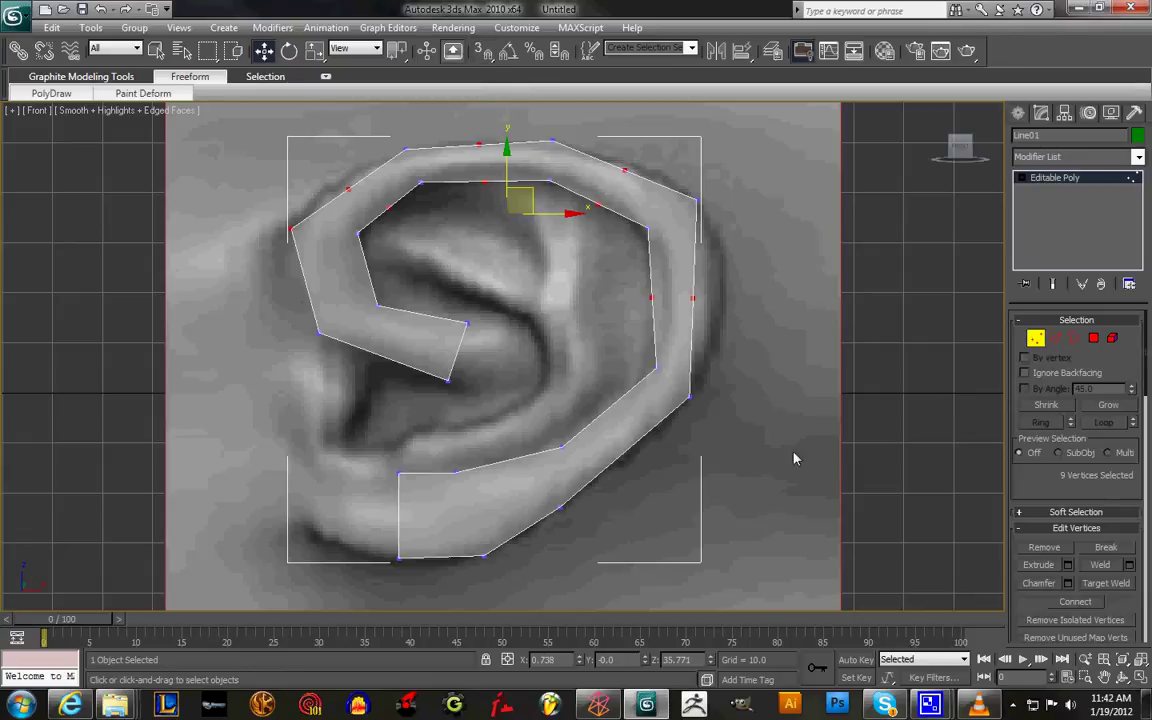
pyautogui.click(745, 288)
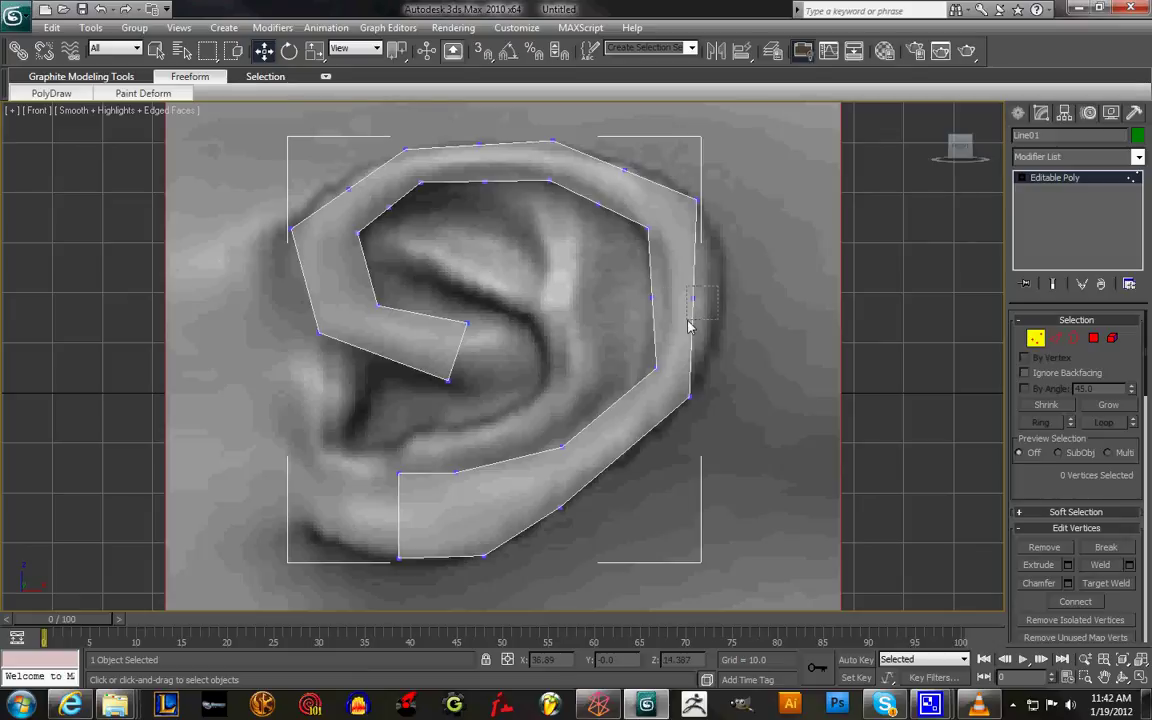
pyautogui.click(692, 297)
pyautogui.moveTo(727, 300); pyautogui.dragTo(760, 303)
pyautogui.click(653, 298)
pyautogui.moveTo(700, 307); pyautogui.dragTo(748, 314)
pyautogui.click(792, 326)
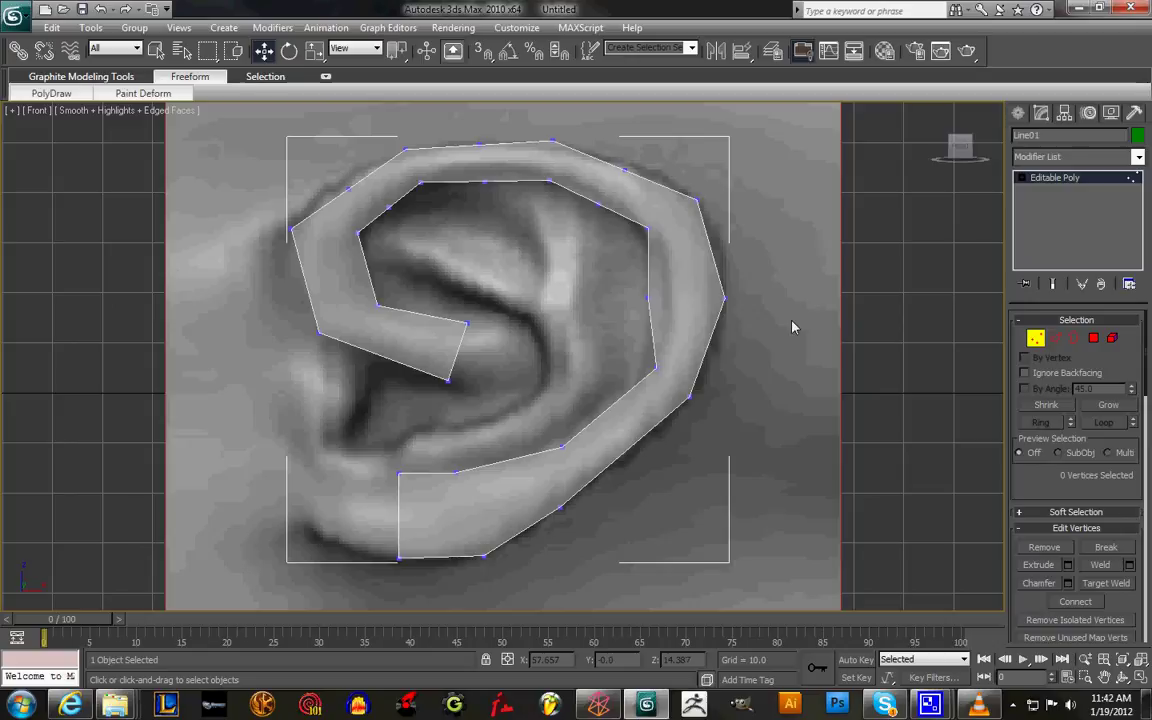
# Connect the inner and outer midpoint vertices at the back of the rim with an edge
pyautogui.press('2')
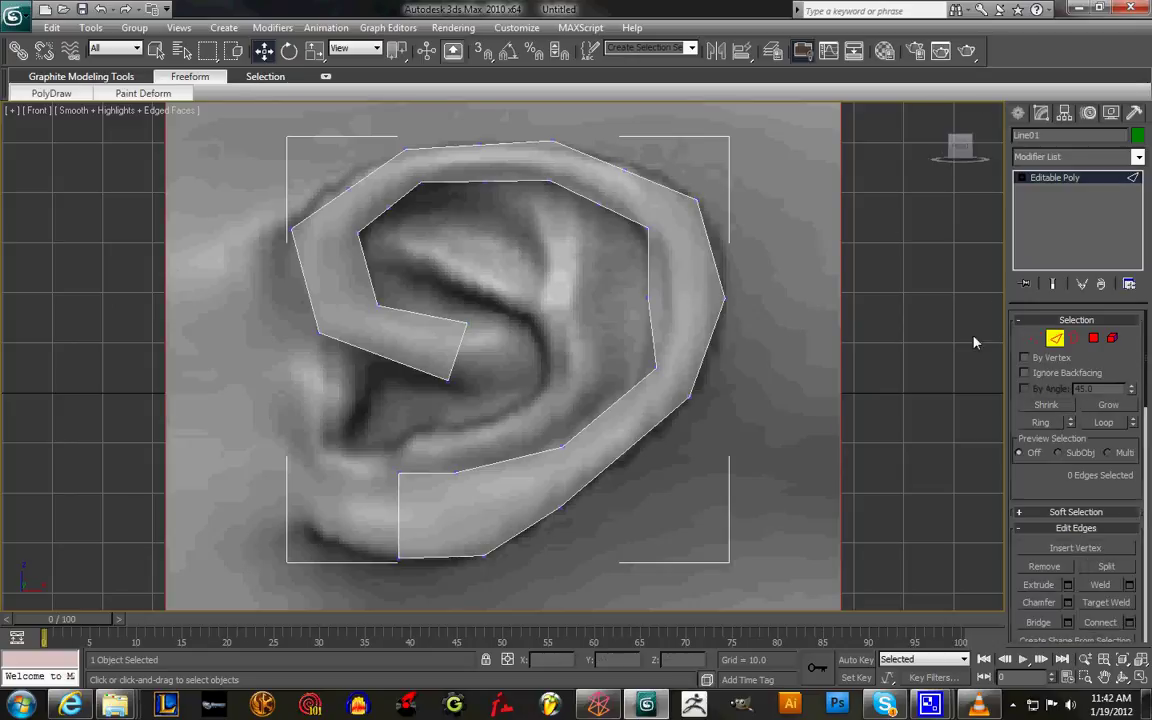
pyautogui.moveTo(968, 152)
pyautogui.mouseDown()
pyautogui.moveTo(851, 165)
pyautogui.moveTo(968, 152)
pyautogui.mouseUp()
pyautogui.click(966, 151)
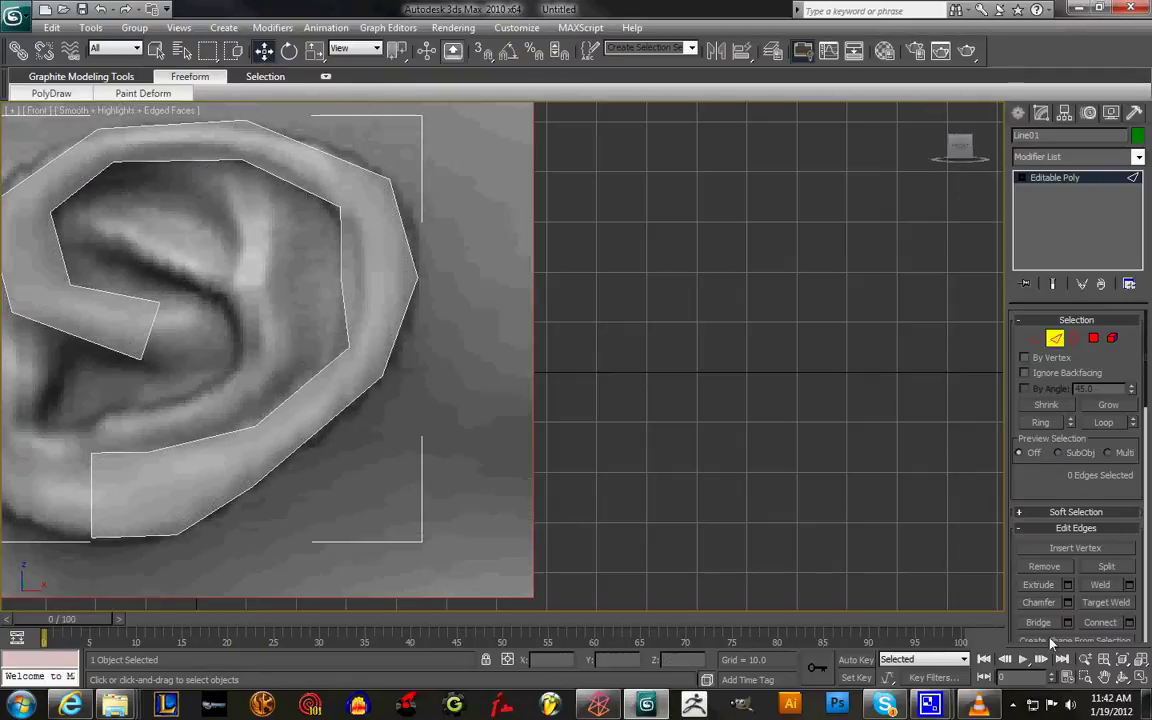
pyautogui.click(1104, 677)
pyautogui.moveTo(410, 230); pyautogui.dragTo(593, 305)
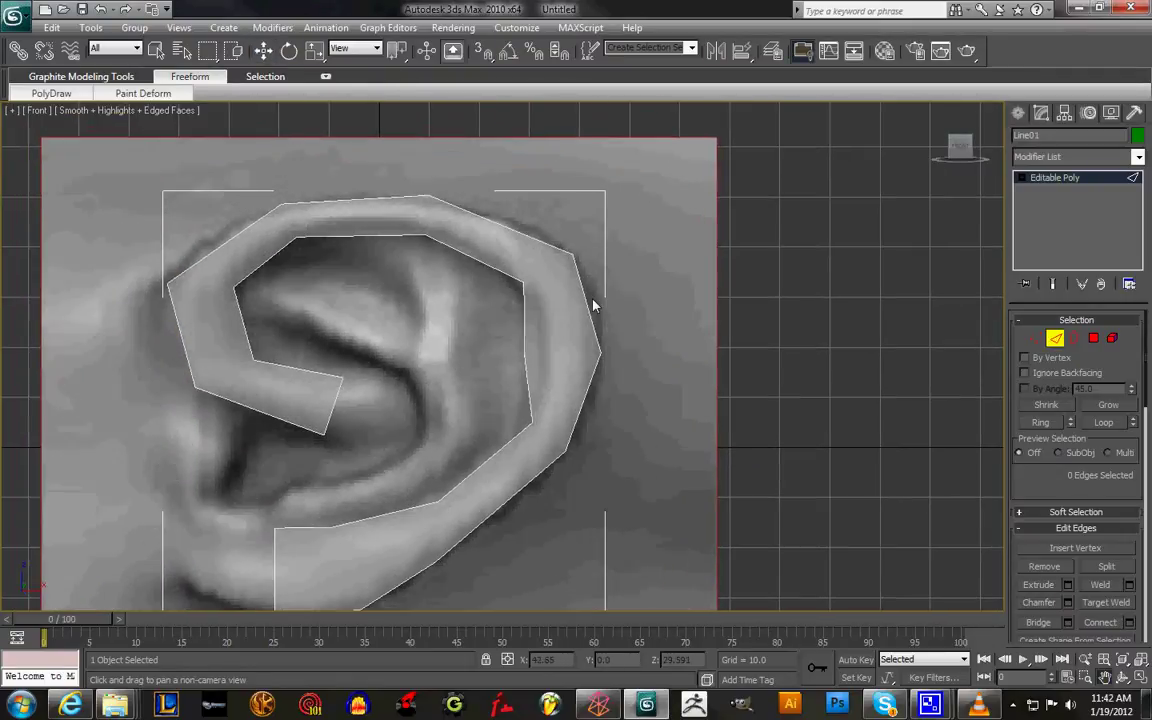
pyautogui.moveTo(594, 305); pyautogui.dragTo(664, 313, button='middle')
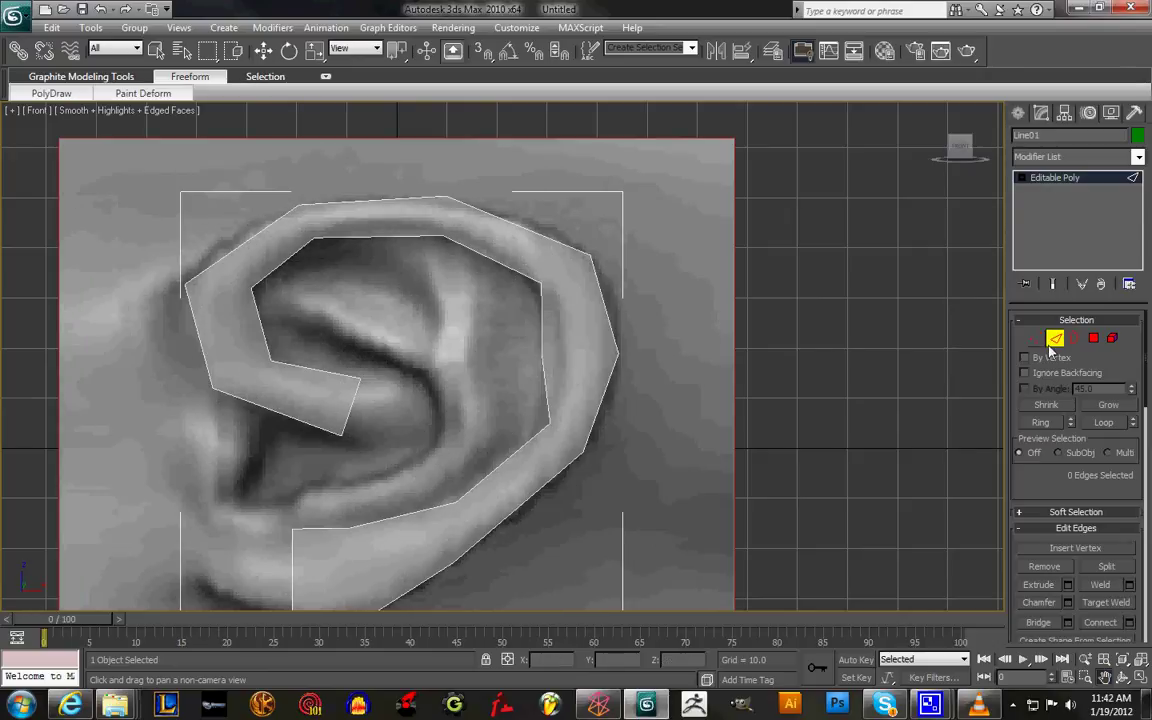
pyautogui.press('1')
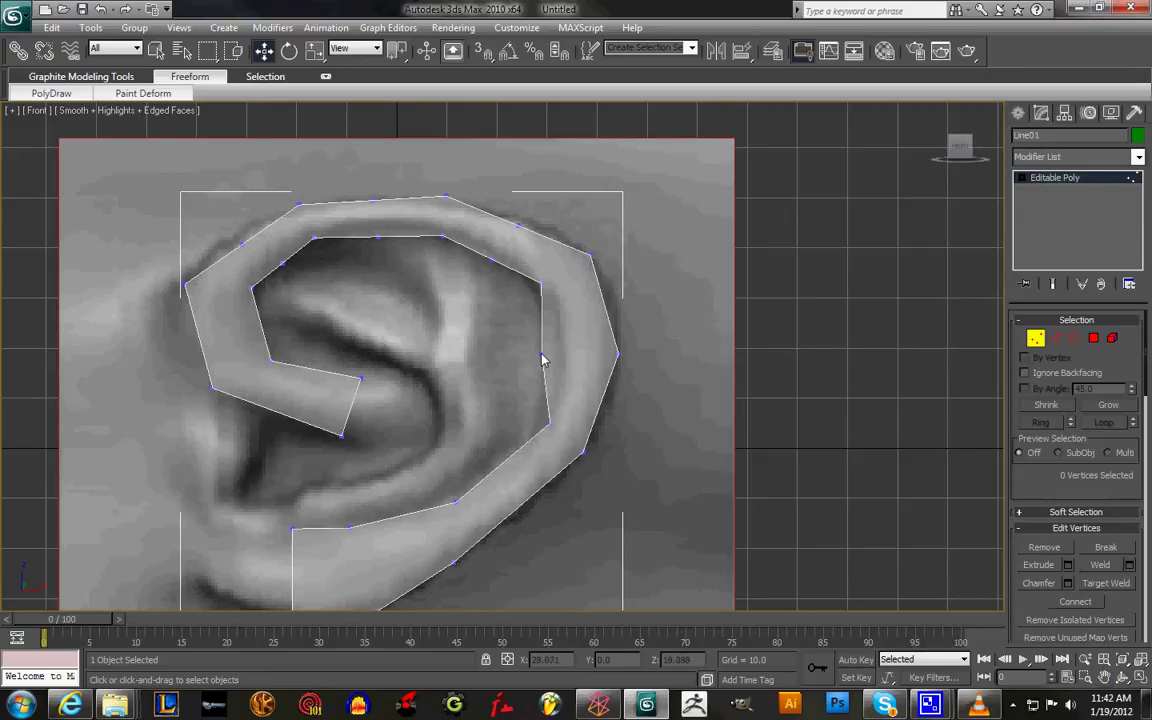
pyautogui.click(541, 355)
pyautogui.keyDown('ctrl'); pyautogui.click(619, 355); pyautogui.keyUp('ctrl')
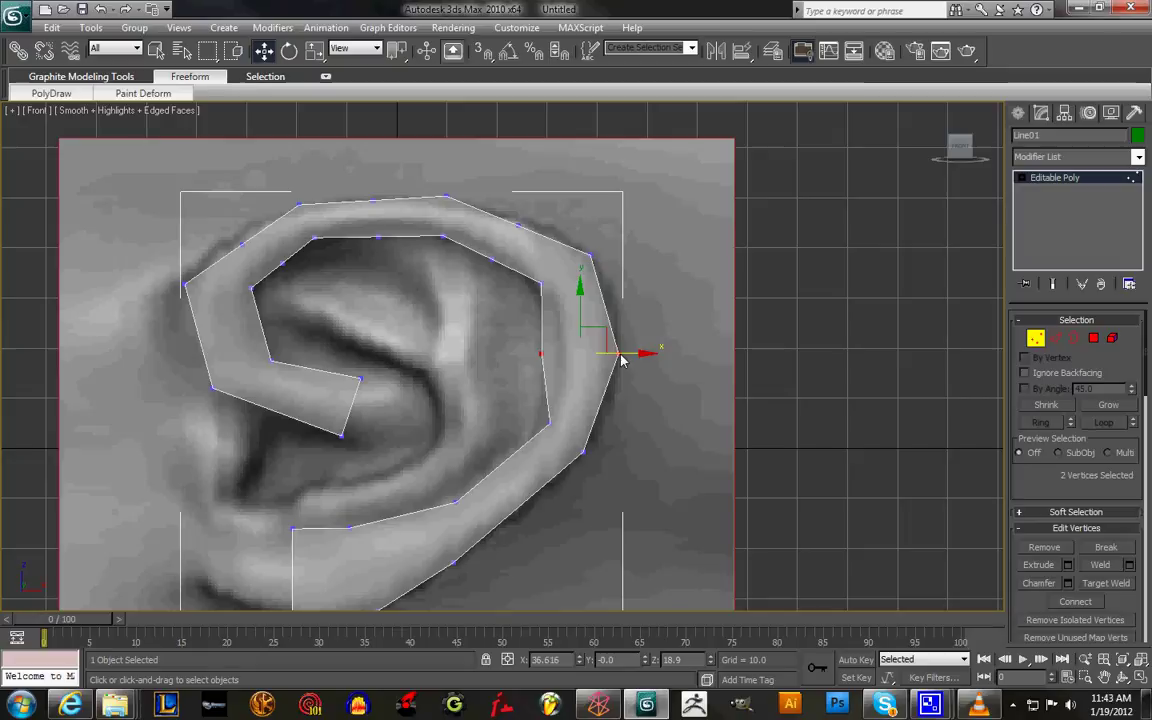
pyautogui.rightClick(620, 358)
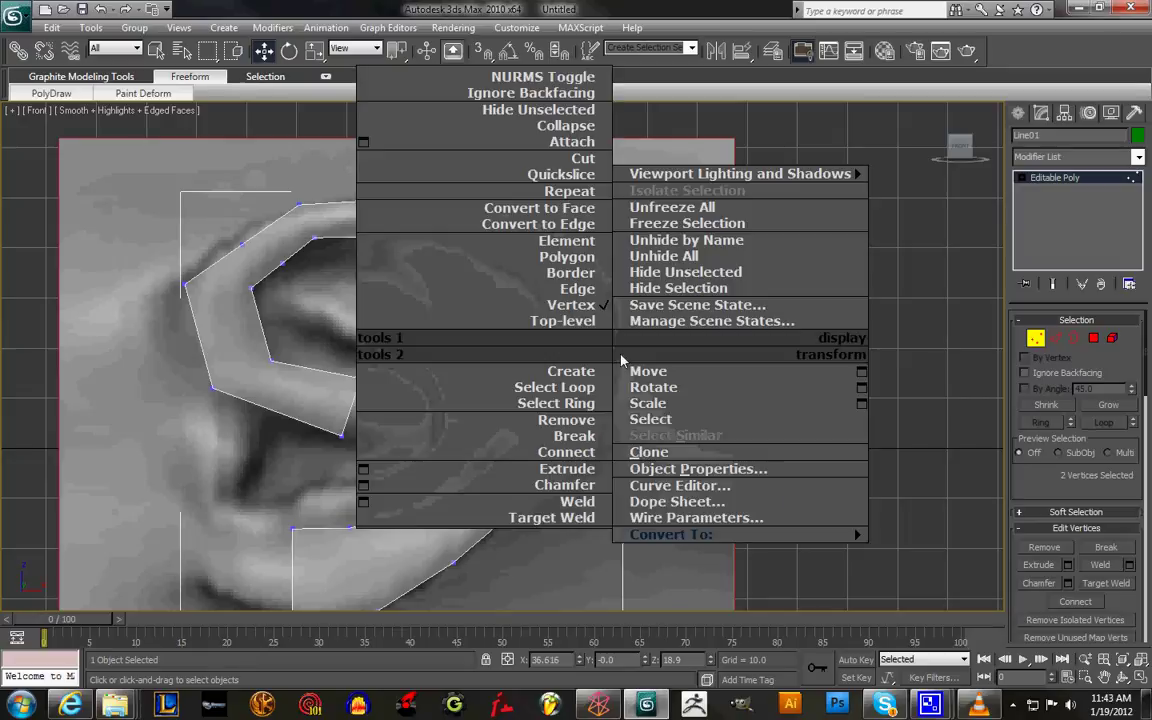
pyautogui.click(575, 453)
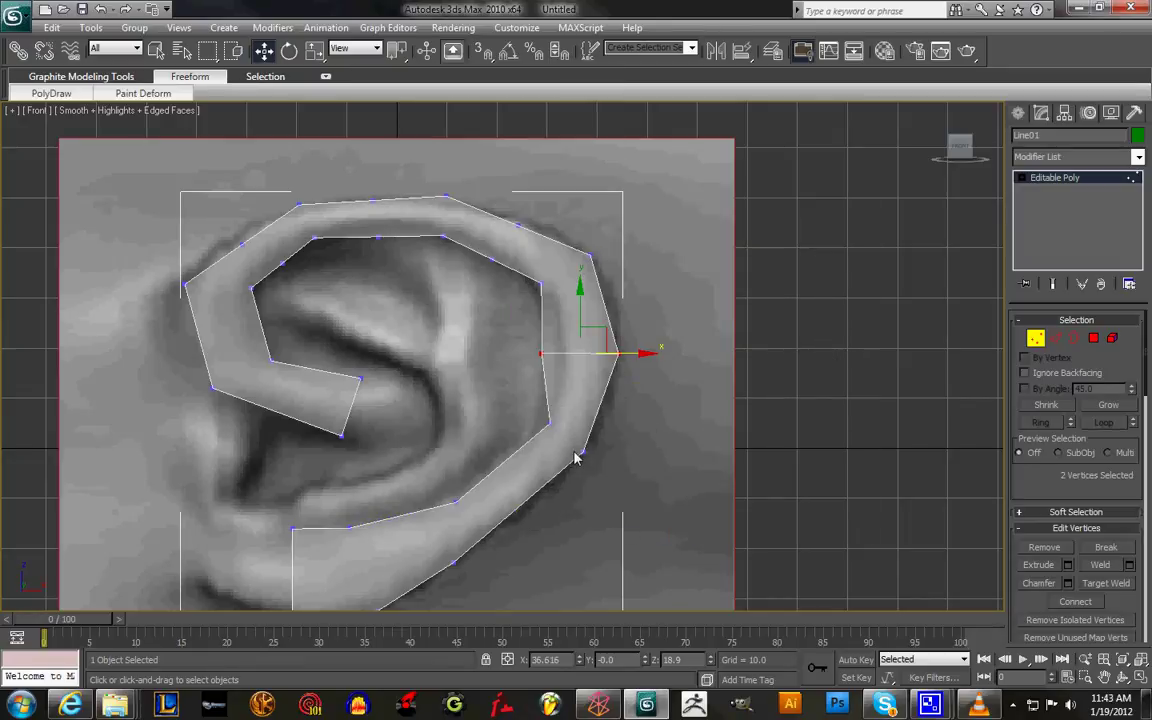
pyautogui.click(728, 398)
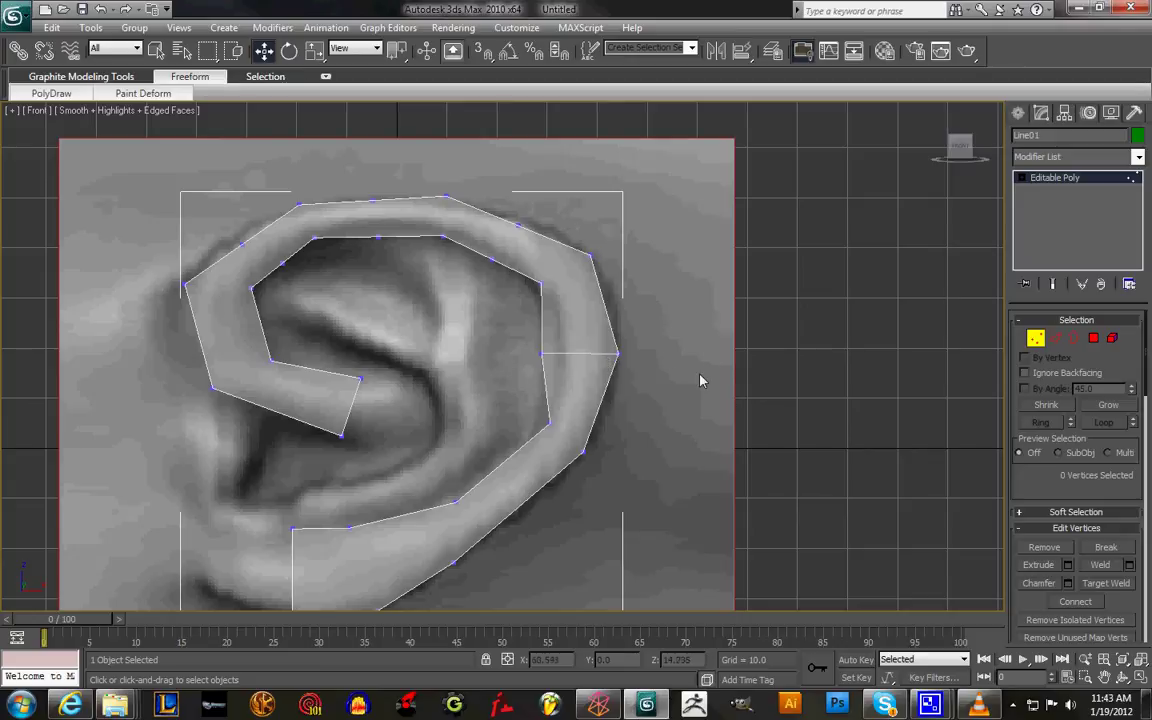
# Connect the inner and outer vertex pairs at the lower back bend and at the bend above the earlobe
pyautogui.moveTo(542, 415); pyautogui.dragTo(625, 483)
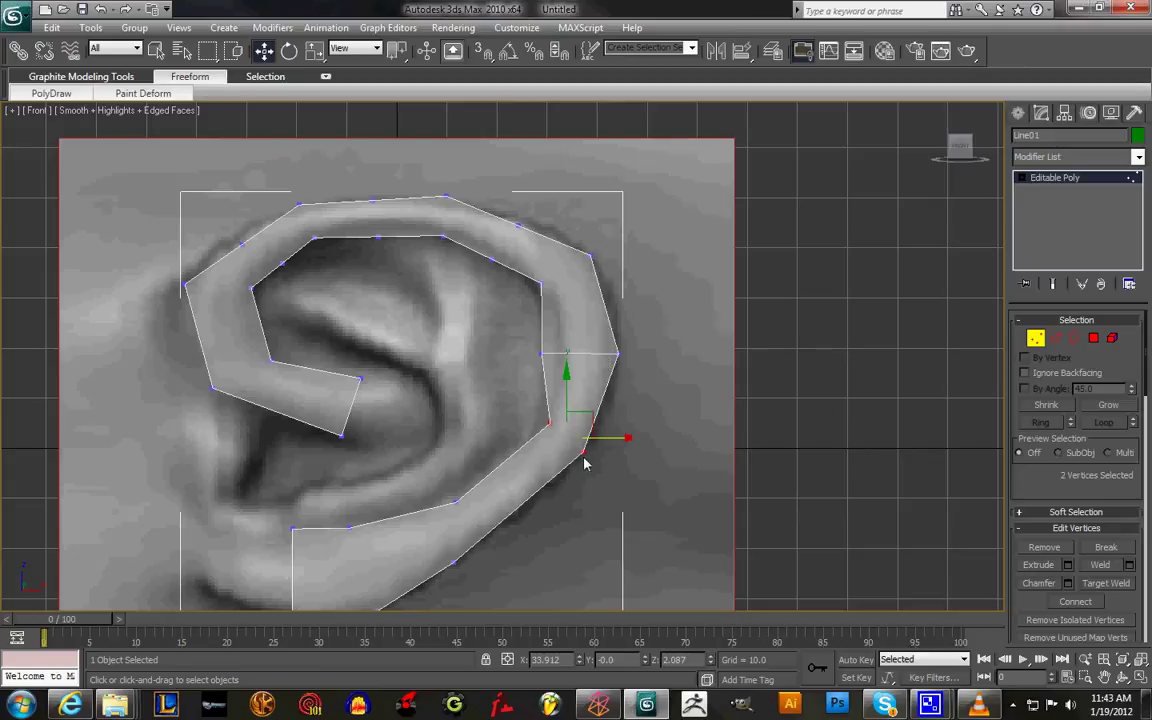
pyautogui.rightClick(585, 460)
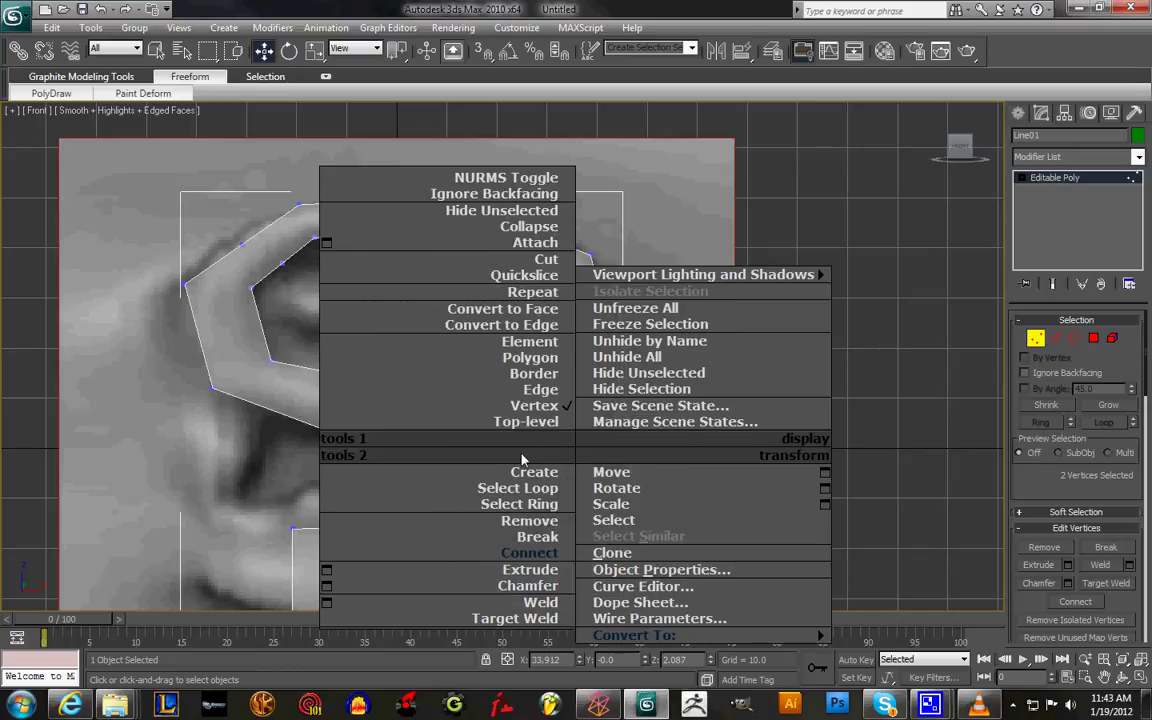
pyautogui.click(532, 553)
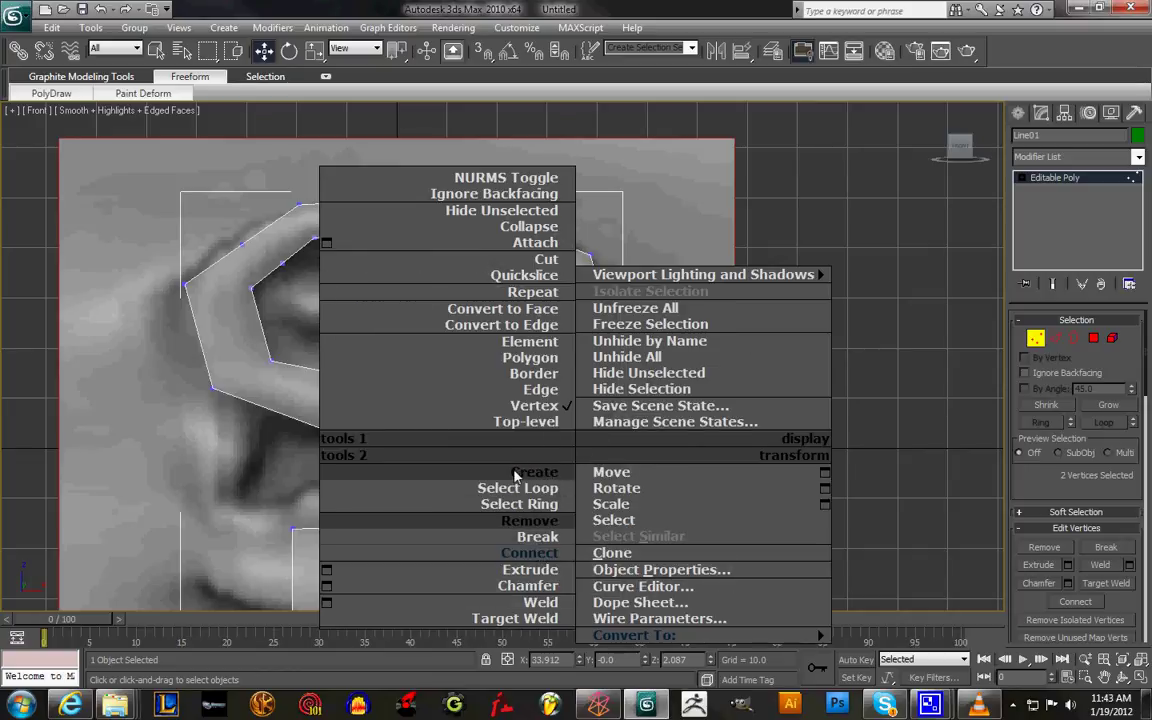
pyautogui.moveTo(482, 480); pyautogui.dragTo(447, 603)
pyautogui.rightClick(463, 510)
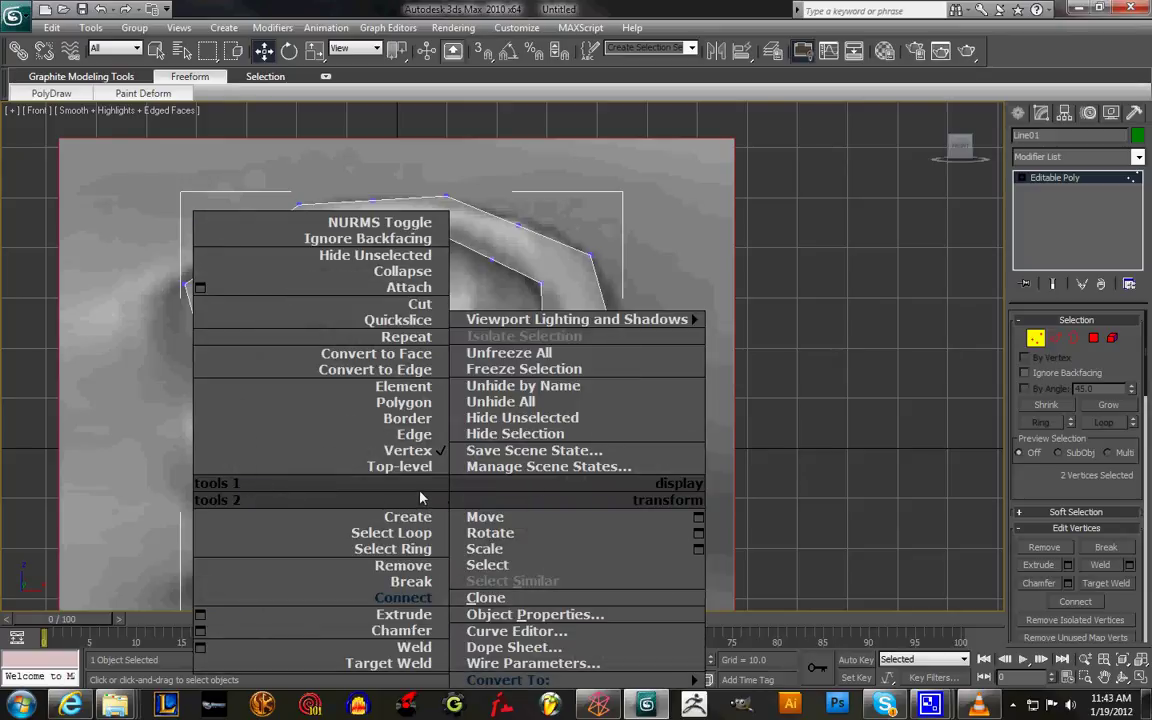
pyautogui.click(350, 596)
# Connect the inner and outer vertices at the earlobe's lower bend with a cross edge
pyautogui.scroll(-2, 595, 542)
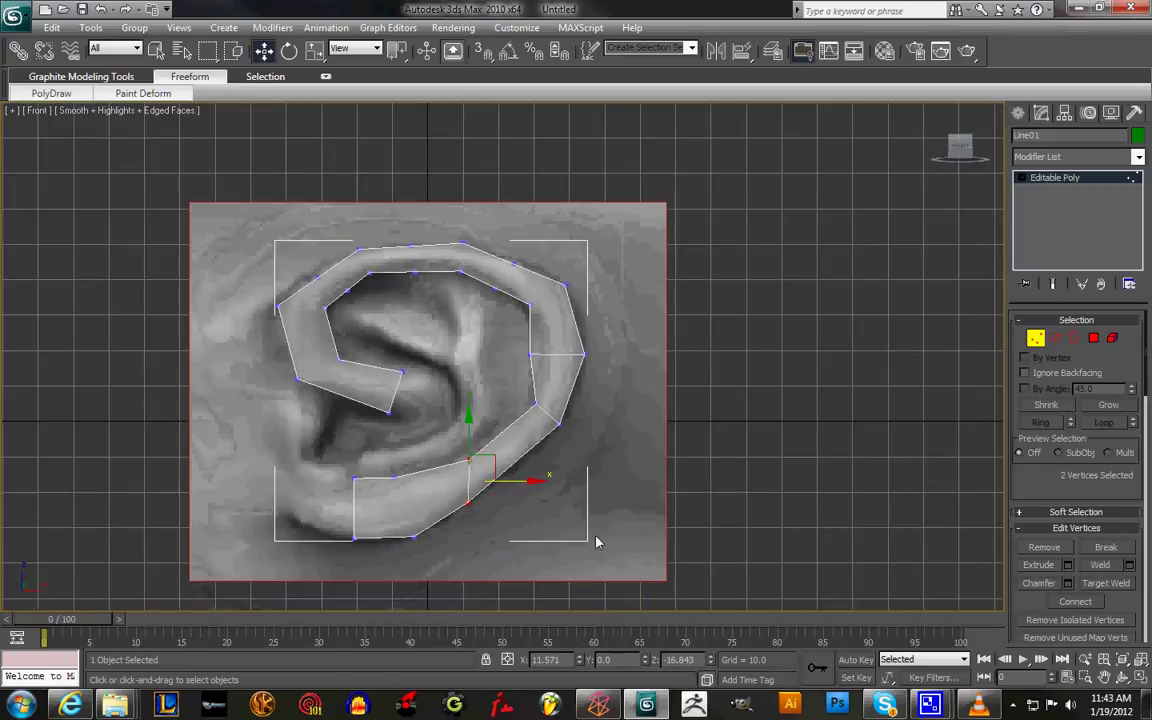
pyautogui.moveTo(426, 462); pyautogui.dragTo(395, 584)
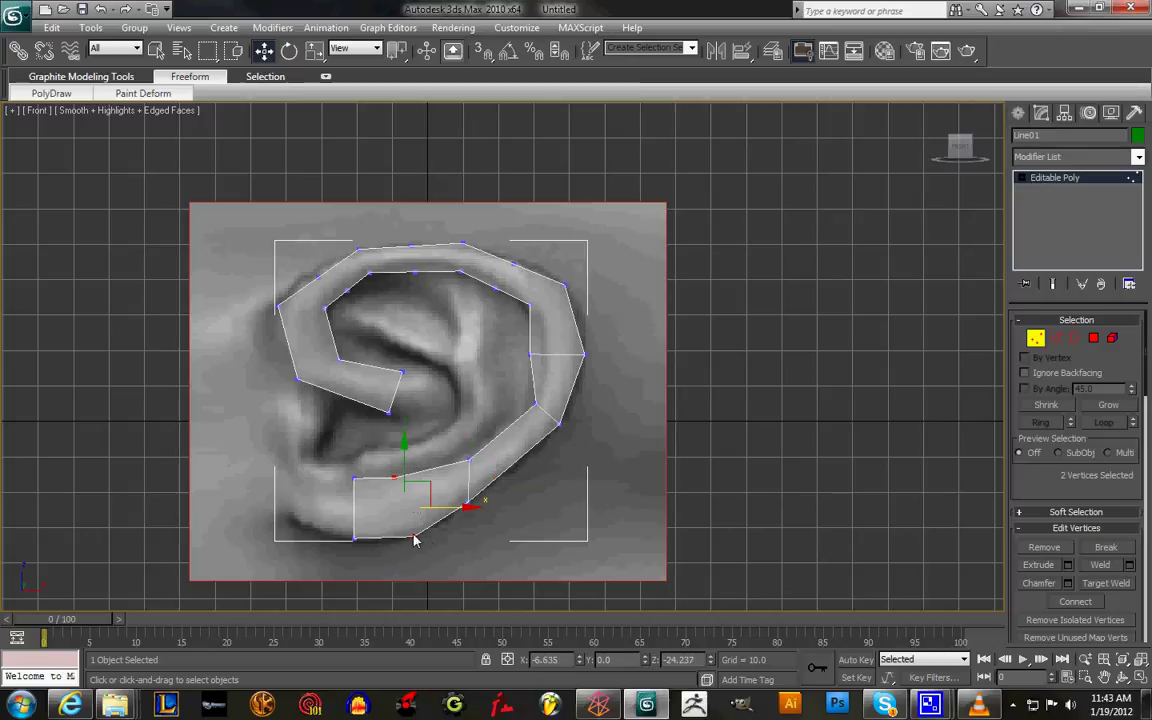
pyautogui.rightClick(380, 488)
pyautogui.click(340, 596)
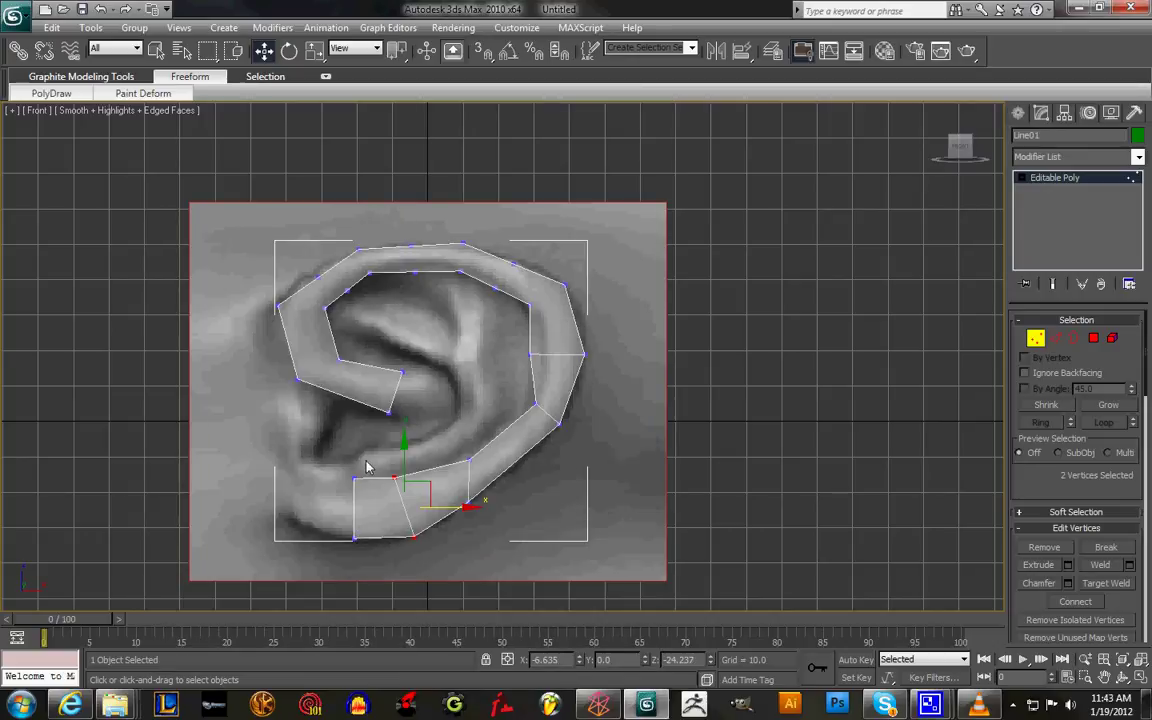
# Connect the inner and outer vertex pairs at the rim's lower front bend and its frontmost upper bend
pyautogui.click(297, 380)
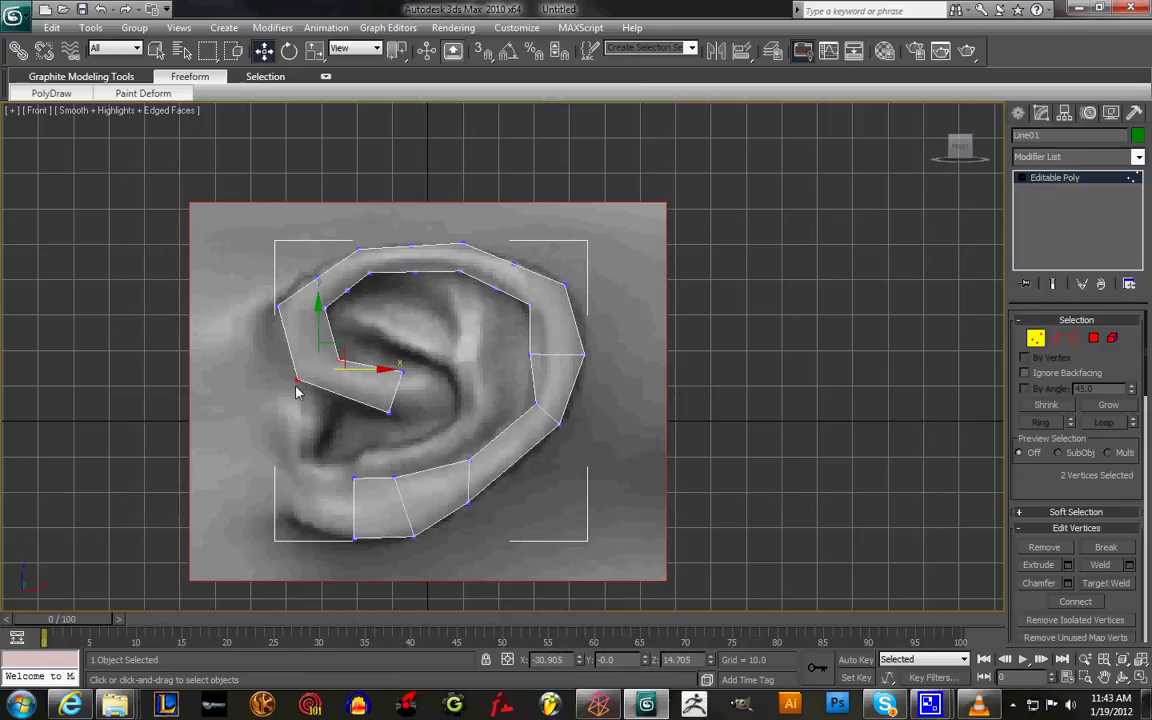
pyautogui.rightClick(296, 392)
pyautogui.click(235, 476)
pyautogui.moveTo(343, 304); pyautogui.dragTo(253, 317)
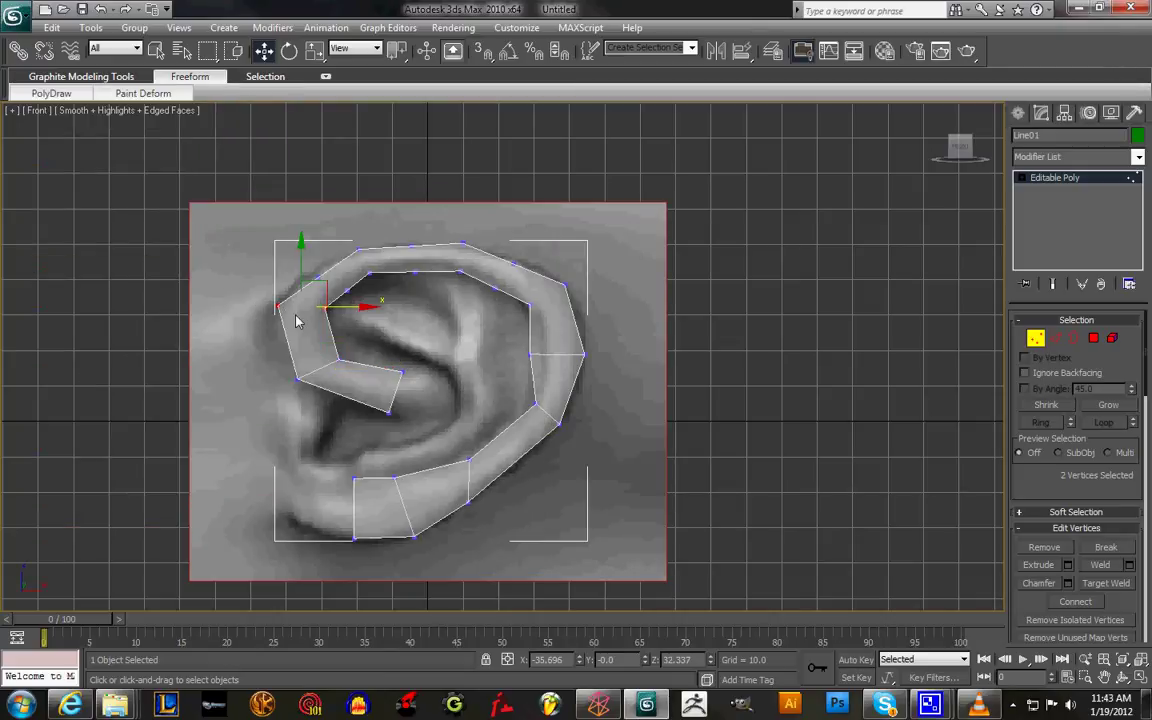
pyautogui.rightClick(316, 310)
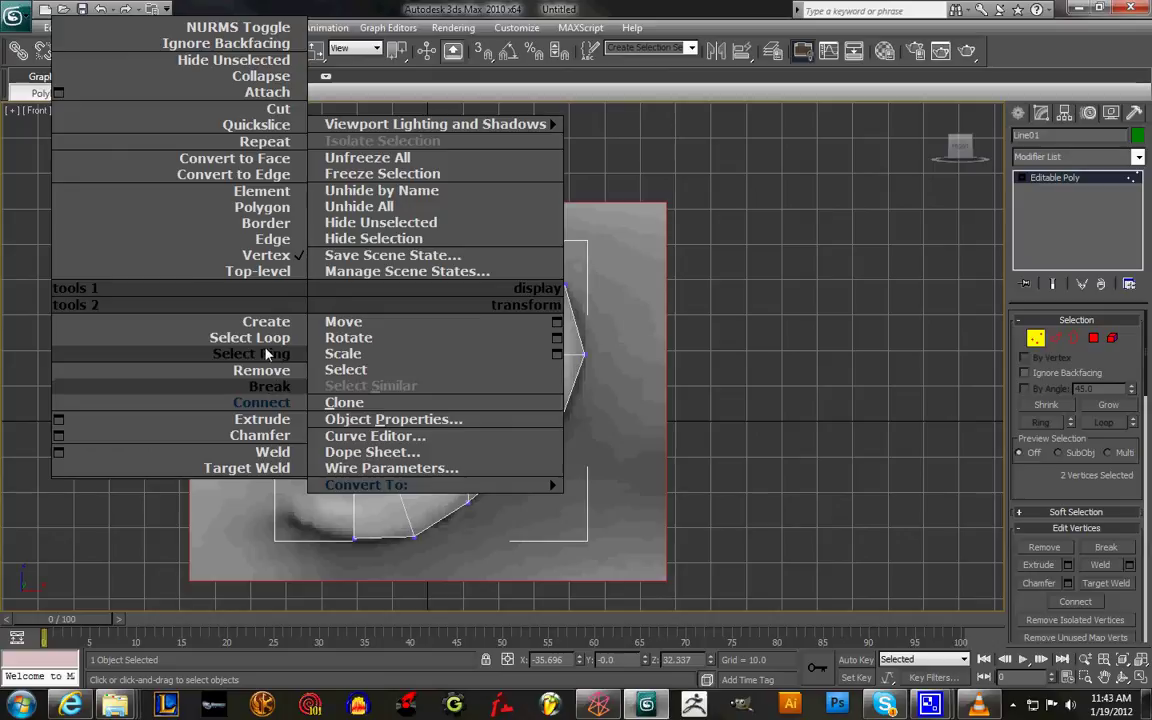
pyautogui.click(266, 306)
pyautogui.click(427, 312)
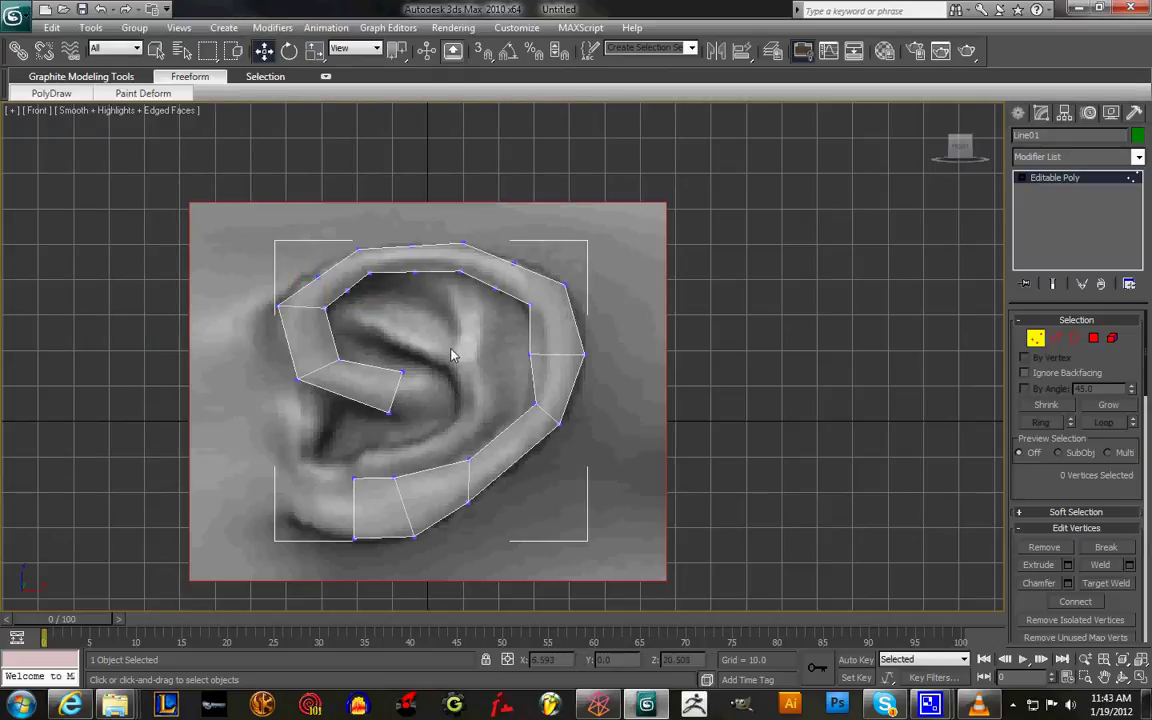
# Connect the midpoint vertices on the rim's upper front slope and the vertex pair at the top front corner
pyautogui.moveTo(308, 274); pyautogui.dragTo(360, 310)
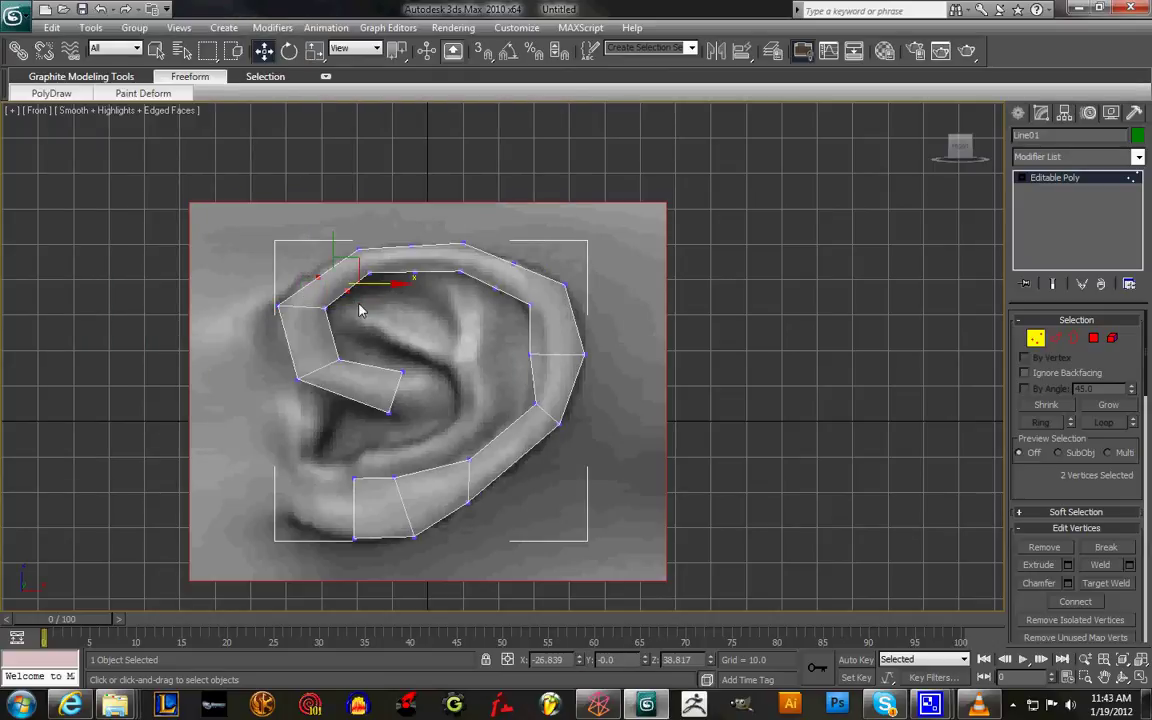
pyautogui.rightClick(343, 290)
pyautogui.click(292, 293)
pyautogui.moveTo(368, 233); pyautogui.dragTo(353, 276)
pyautogui.click(367, 277)
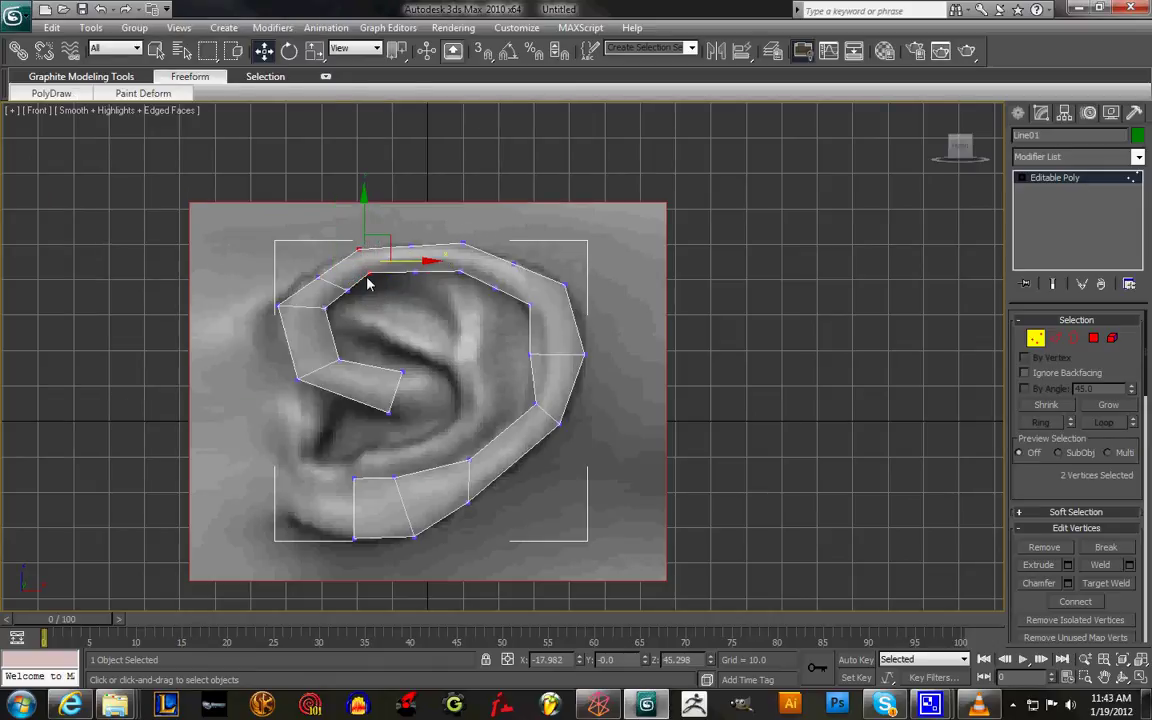
pyautogui.rightClick(365, 282)
pyautogui.click(318, 287)
# Connect the midpoint vertices at the middle of the rim's top and the vertex pair at the top back corner
pyautogui.moveTo(442, 222); pyautogui.dragTo(400, 297)
pyautogui.rightClick(416, 283)
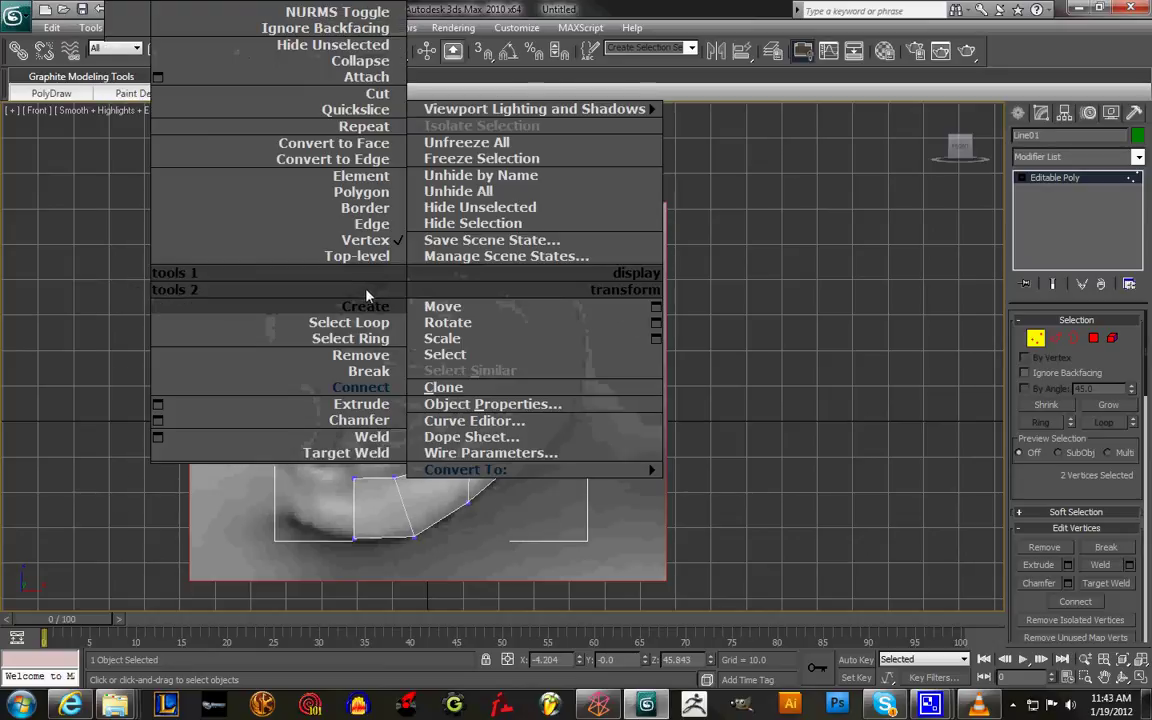
pyautogui.click(368, 288)
pyautogui.moveTo(489, 234); pyautogui.dragTo(453, 284)
pyautogui.rightClick(462, 278)
pyautogui.click(416, 287)
# Connect the midpoint vertices on the rim's upper back slope and the vertex pair at the upper back corner
pyautogui.moveTo(535, 252); pyautogui.dragTo(518, 283)
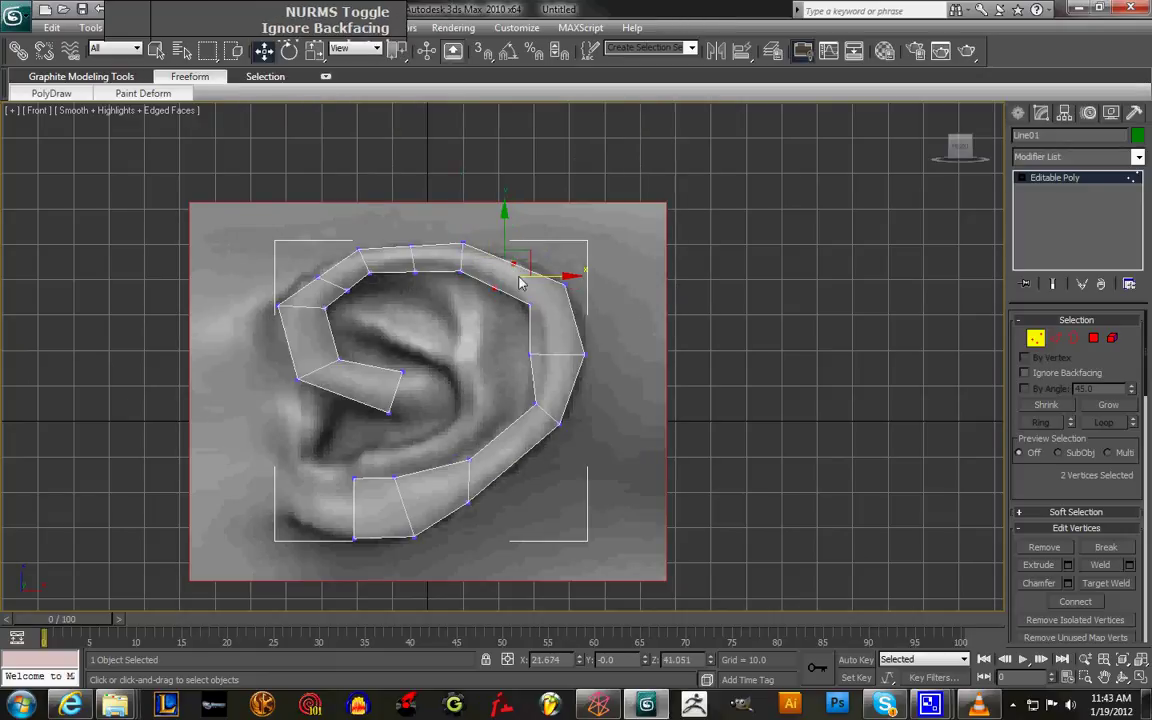
pyautogui.rightClick(512, 268)
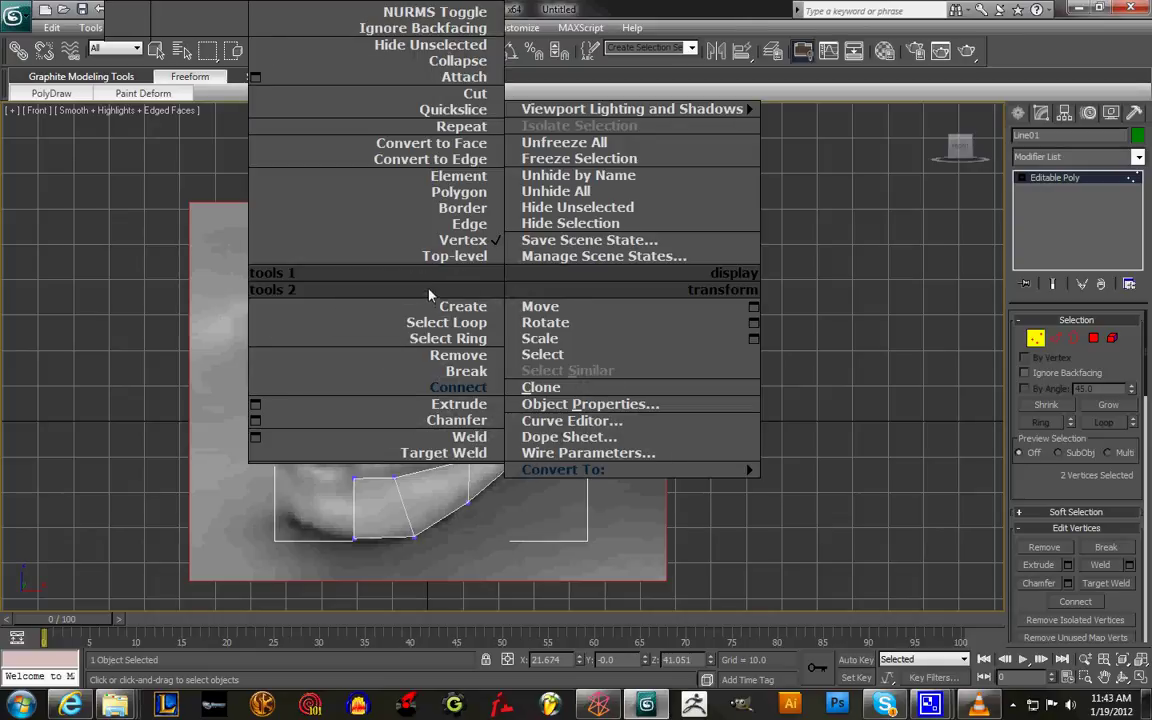
pyautogui.click(474, 388)
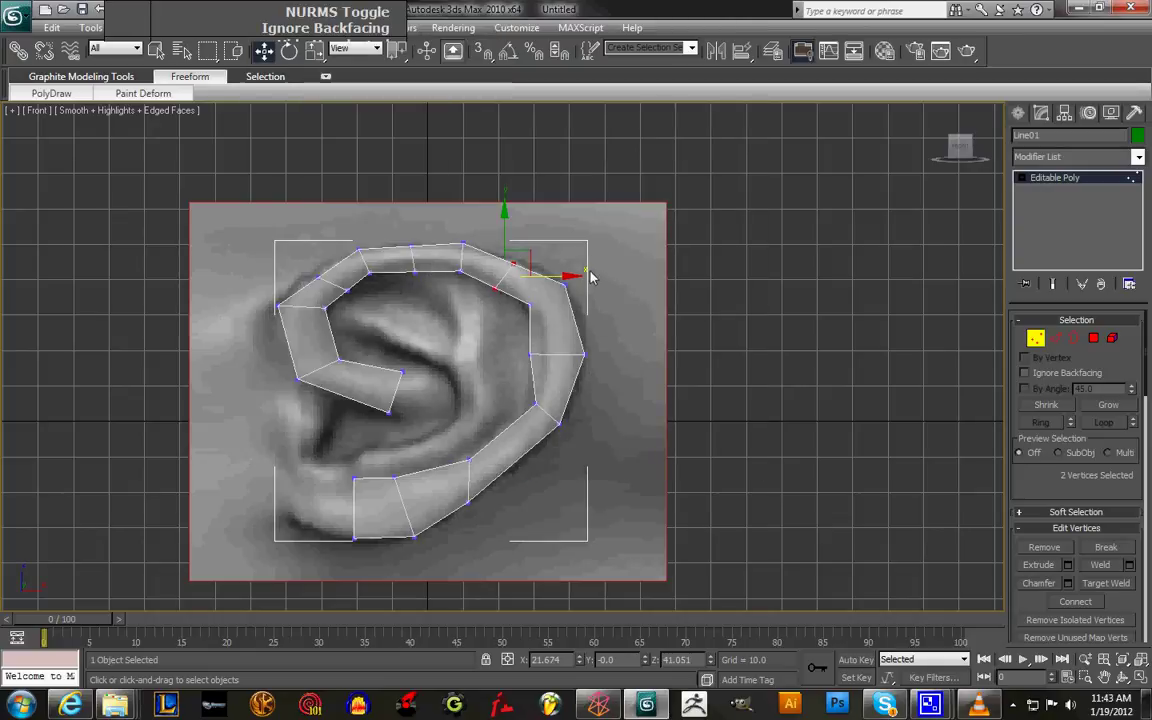
pyautogui.moveTo(591, 276); pyautogui.dragTo(506, 331)
pyautogui.rightClick(530, 307)
pyautogui.click(484, 310)
pyautogui.click(647, 345)
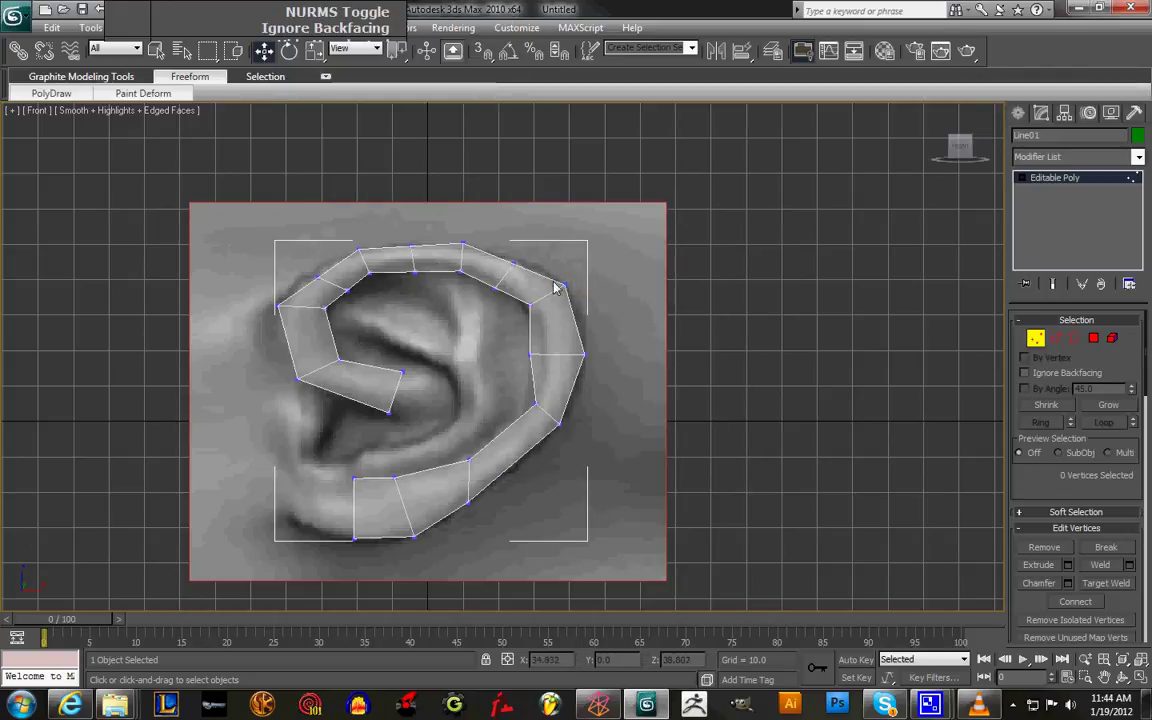
pyautogui.moveTo(629, 250); pyautogui.dragTo(447, 340)
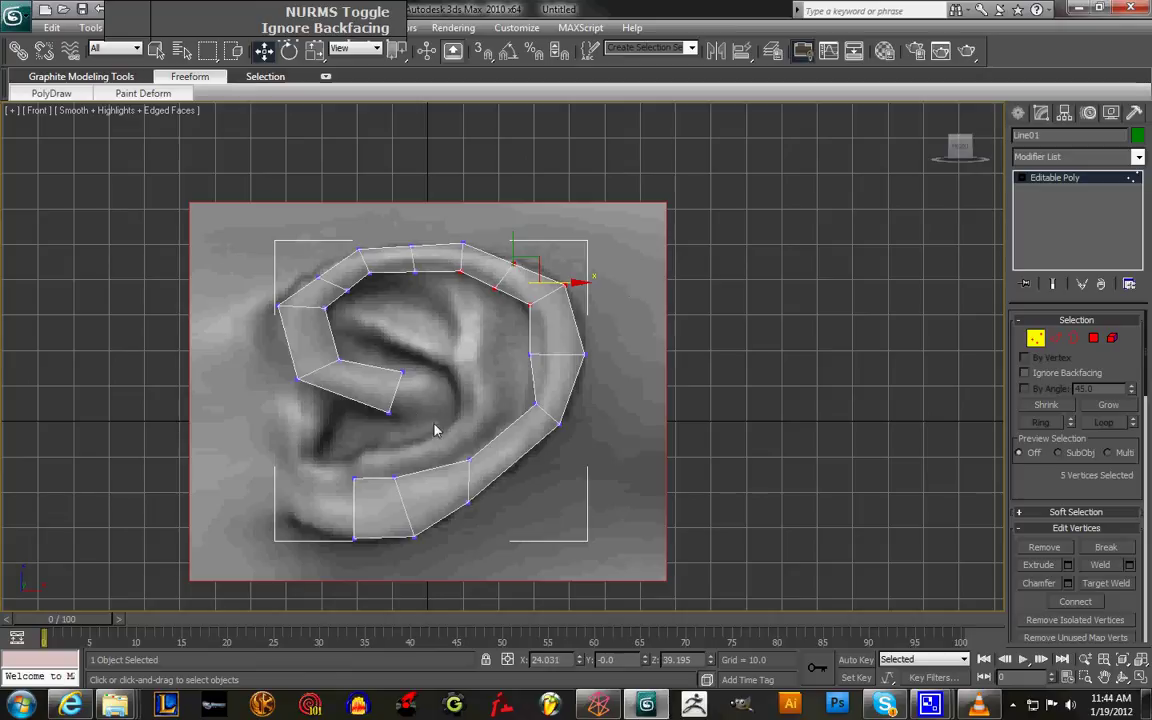
pyautogui.keyDown('alt'); pyautogui.click(459, 271); pyautogui.keyUp('alt')
pyautogui.keyDown('alt'); pyautogui.click(494, 288); pyautogui.keyUp('alt')
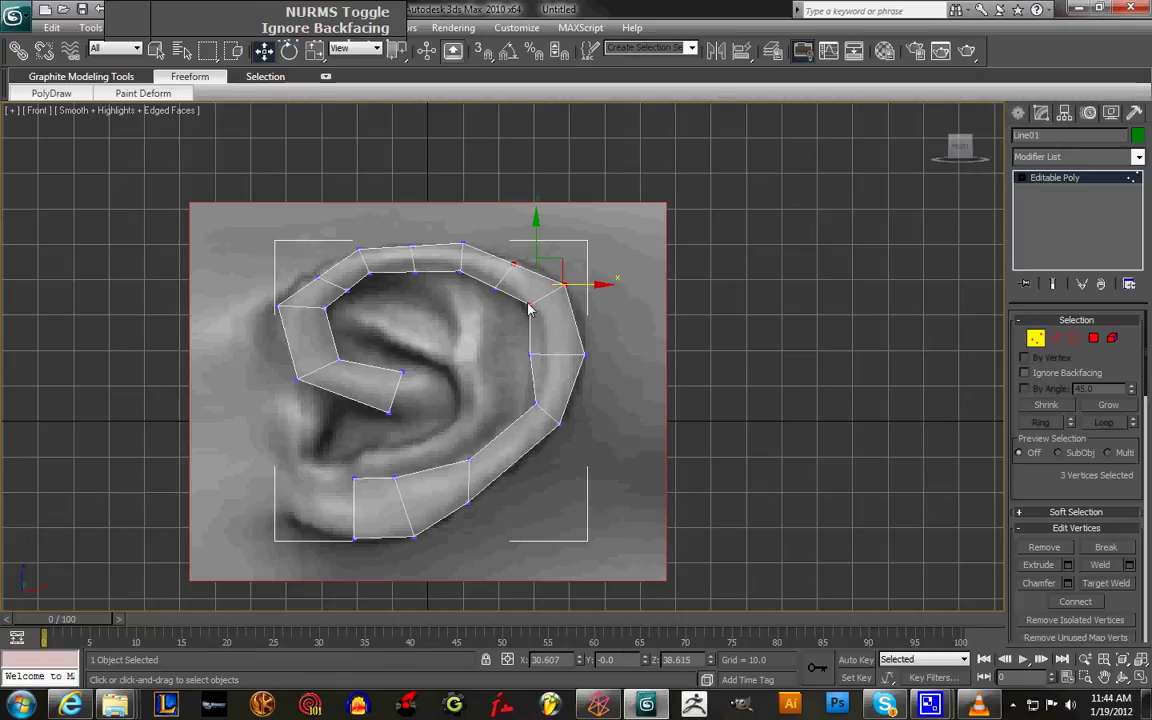
pyautogui.keyDown('alt'); pyautogui.click(511, 266); pyautogui.keyUp('alt')
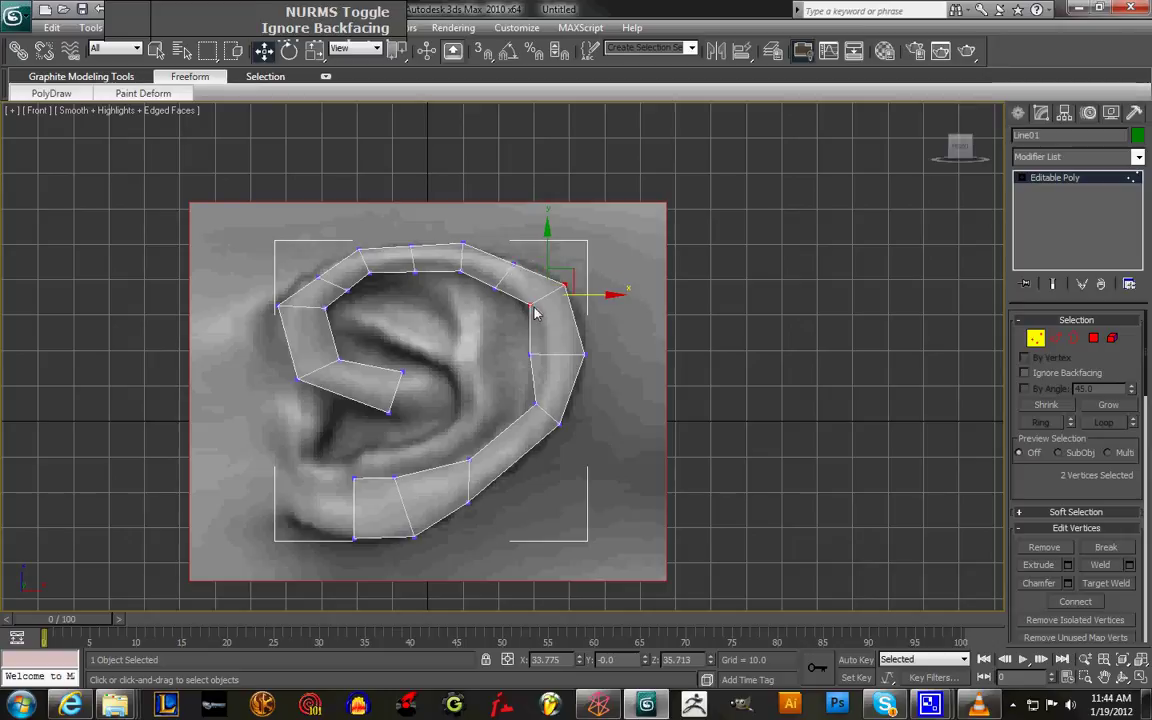
pyautogui.keyDown('alt'); pyautogui.click(531, 306); pyautogui.keyUp('alt')
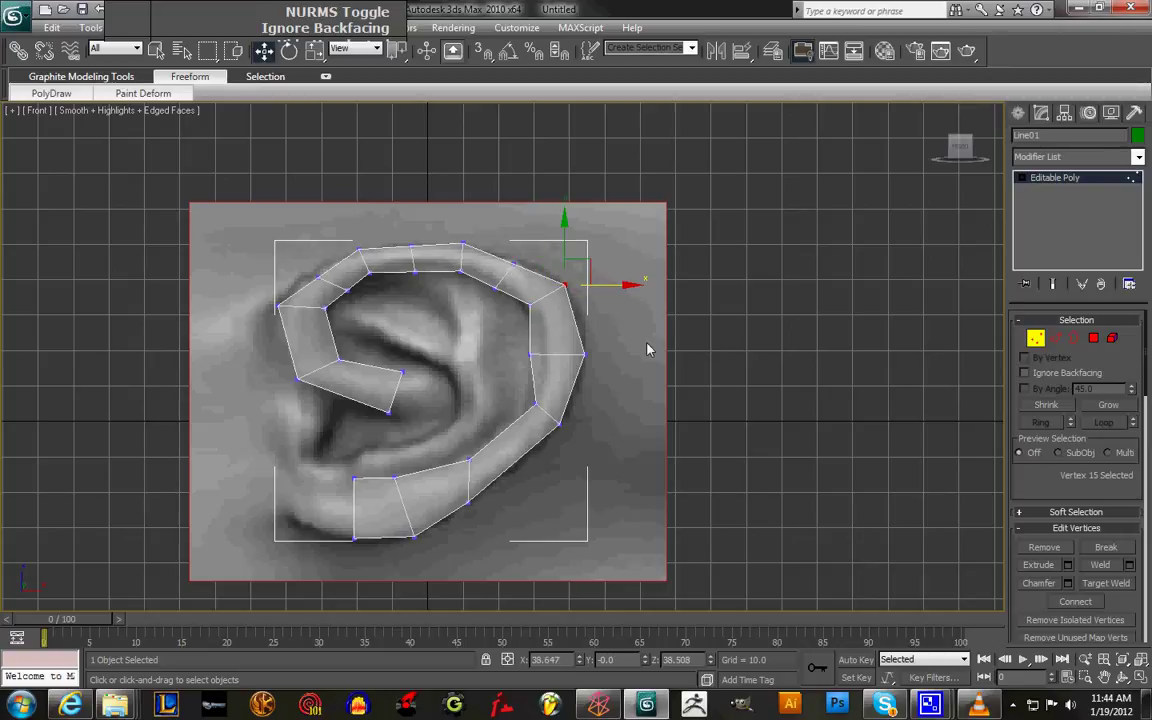
# Move the inner vertex at the middle of the rim's back edge outward by about 4 units along X
pyautogui.scroll(2, 557, 363)
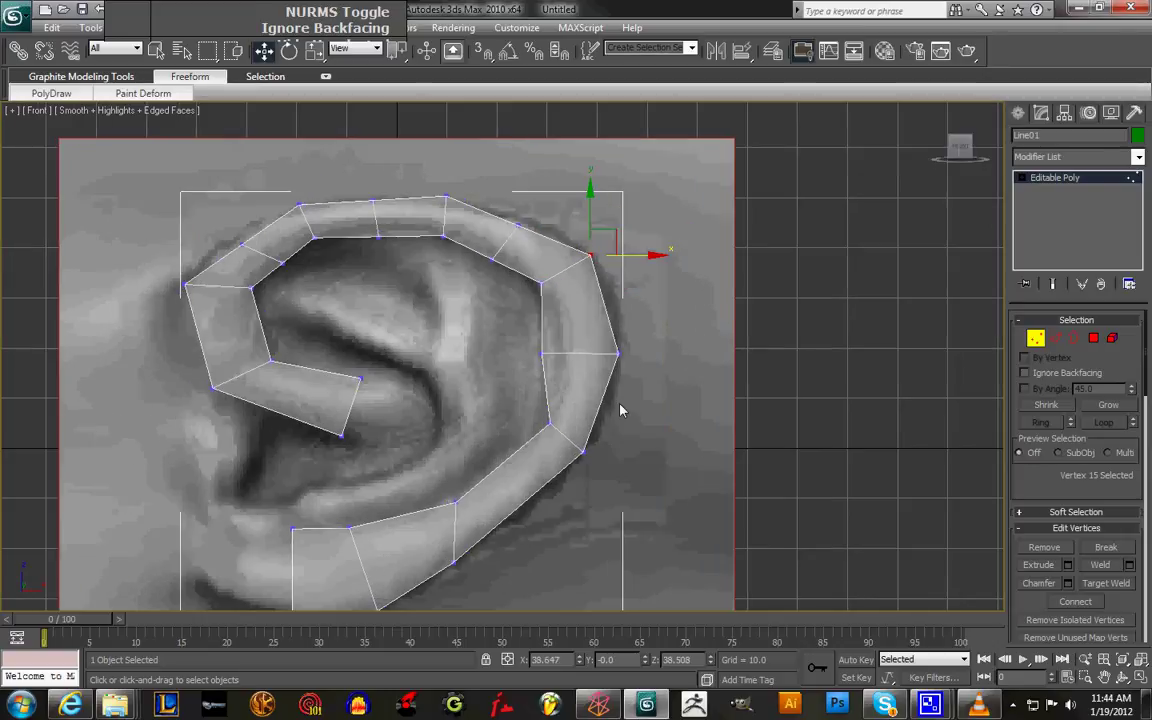
pyautogui.click(545, 352)
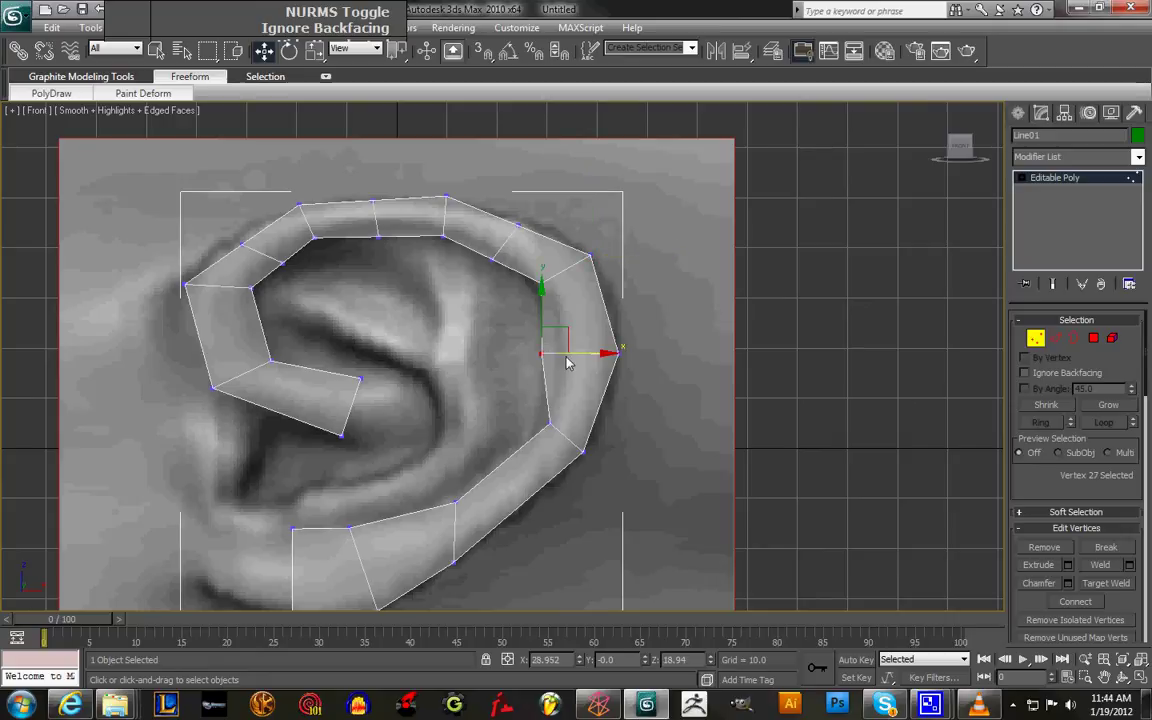
pyautogui.moveTo(575, 360); pyautogui.dragTo(590, 360)
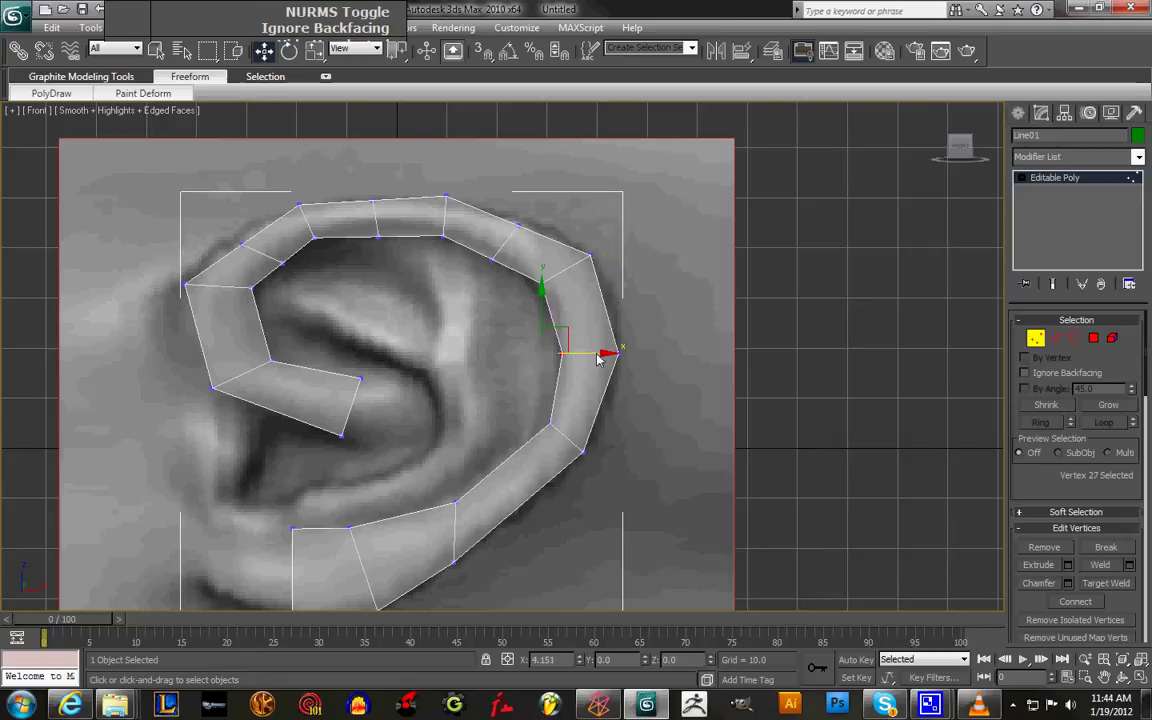
pyautogui.click(651, 503)
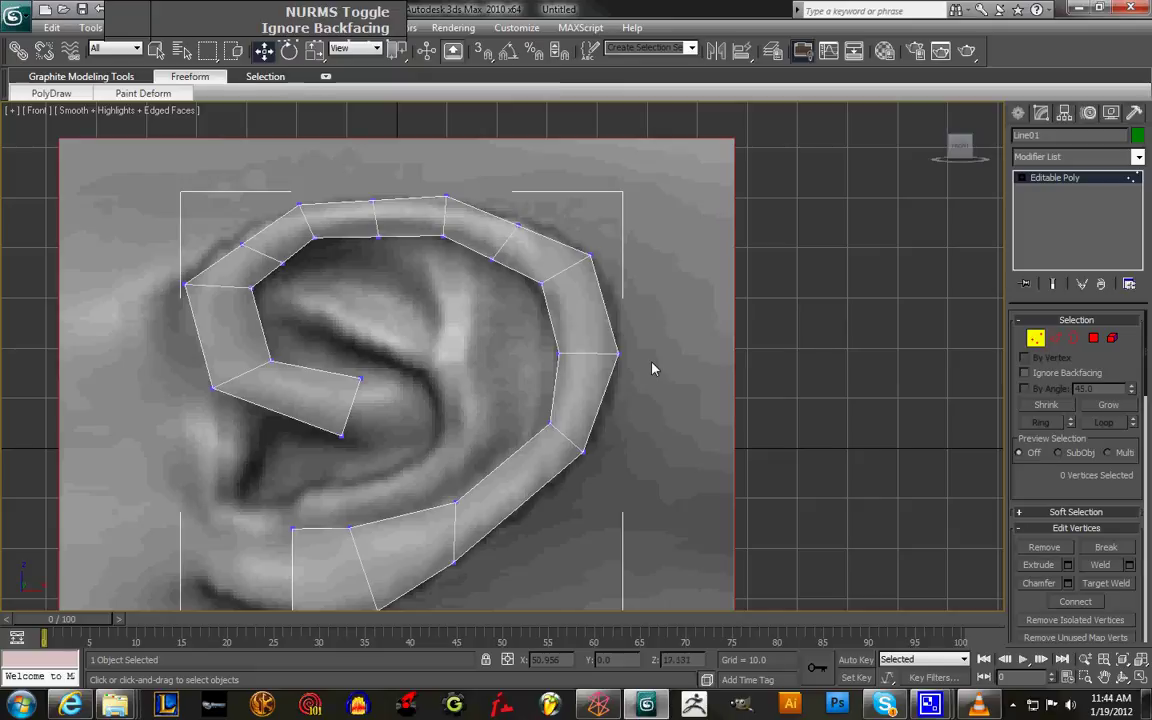
# Move the outer vertex on the upper back slope up and outward, and shift the upper back corner's inner vertex down and outward
pyautogui.click(518, 225)
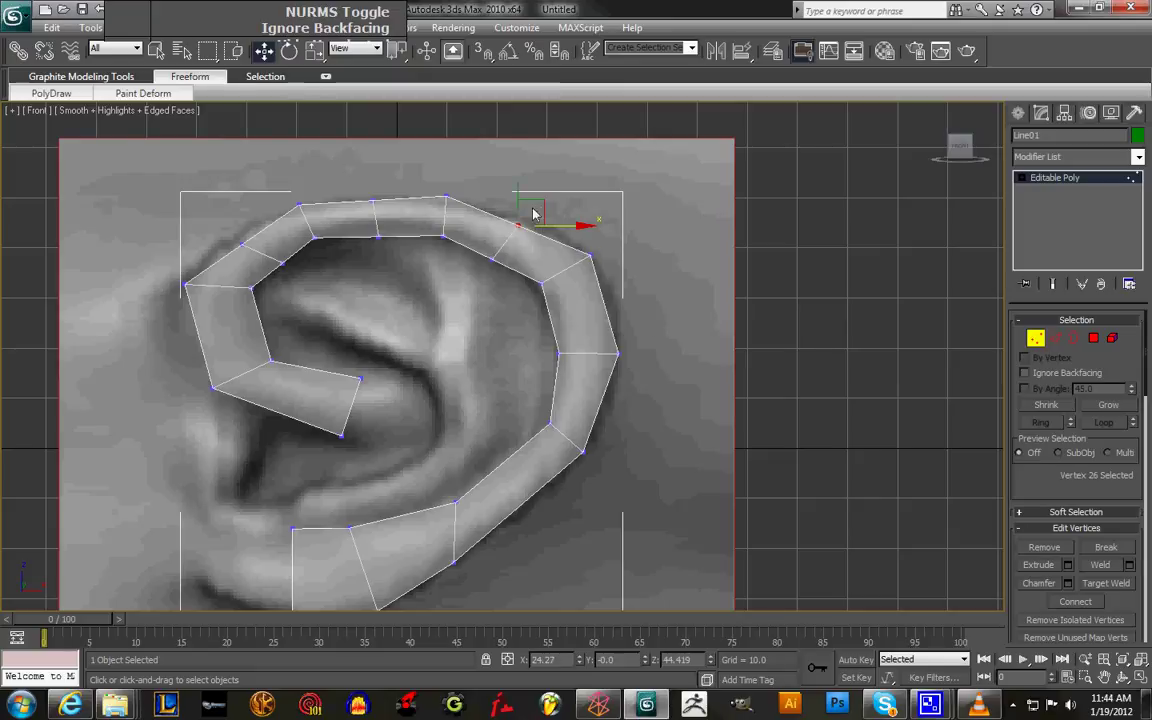
pyautogui.moveTo(541, 207); pyautogui.dragTo(552, 196)
pyautogui.click(542, 285)
pyautogui.moveTo(563, 260); pyautogui.dragTo(571, 273)
pyautogui.click(656, 271)
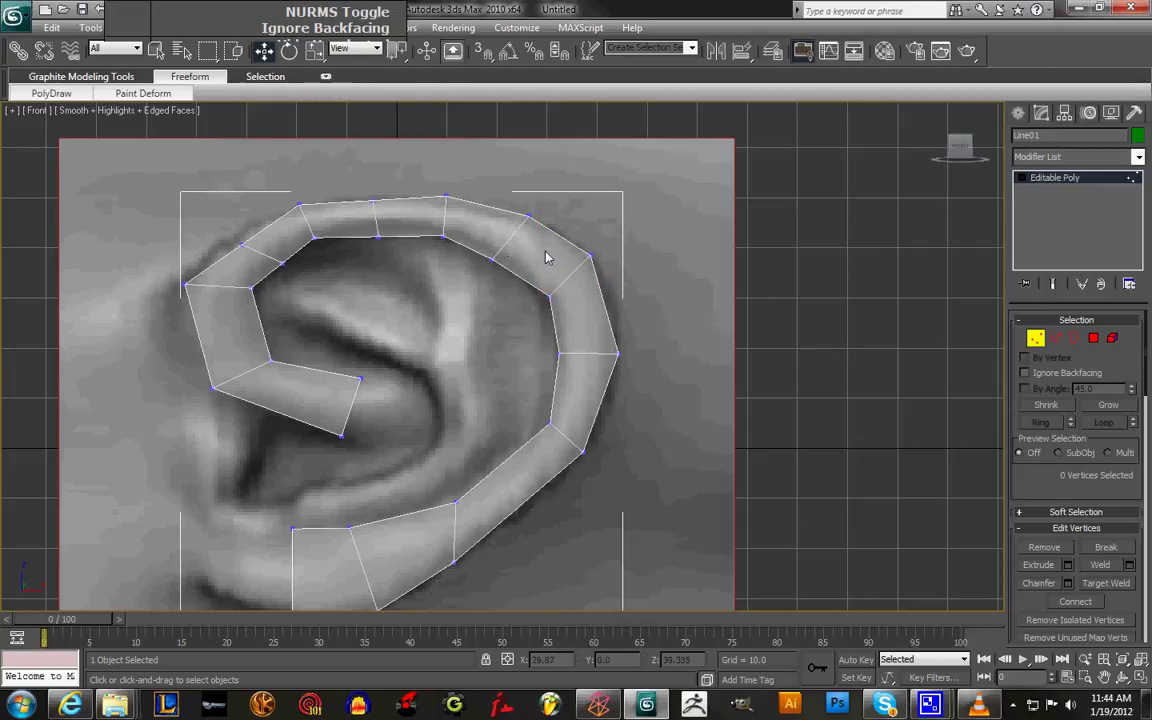
# Shift the inner vertex on the upper back slope toward the back and fine-tune the neighbouring inner corner vertex against the reference
pyautogui.click(490, 258)
pyautogui.moveTo(532, 244); pyautogui.dragTo(543, 268)
pyautogui.click(549, 295)
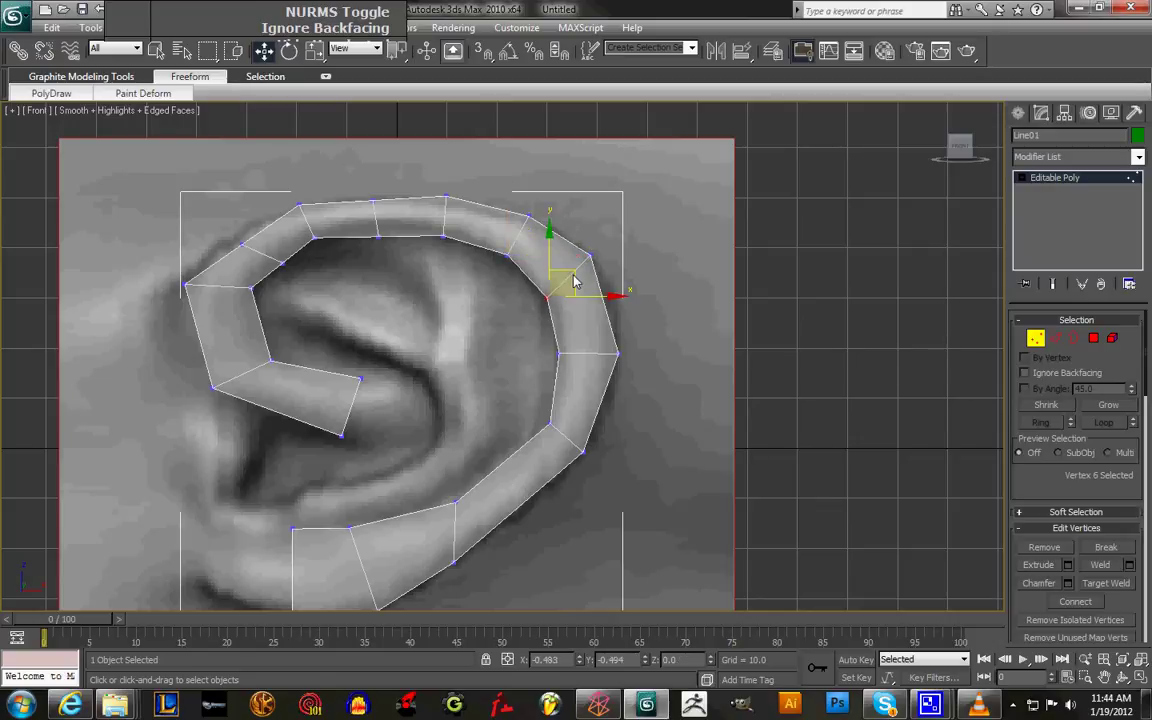
pyautogui.click(505, 257)
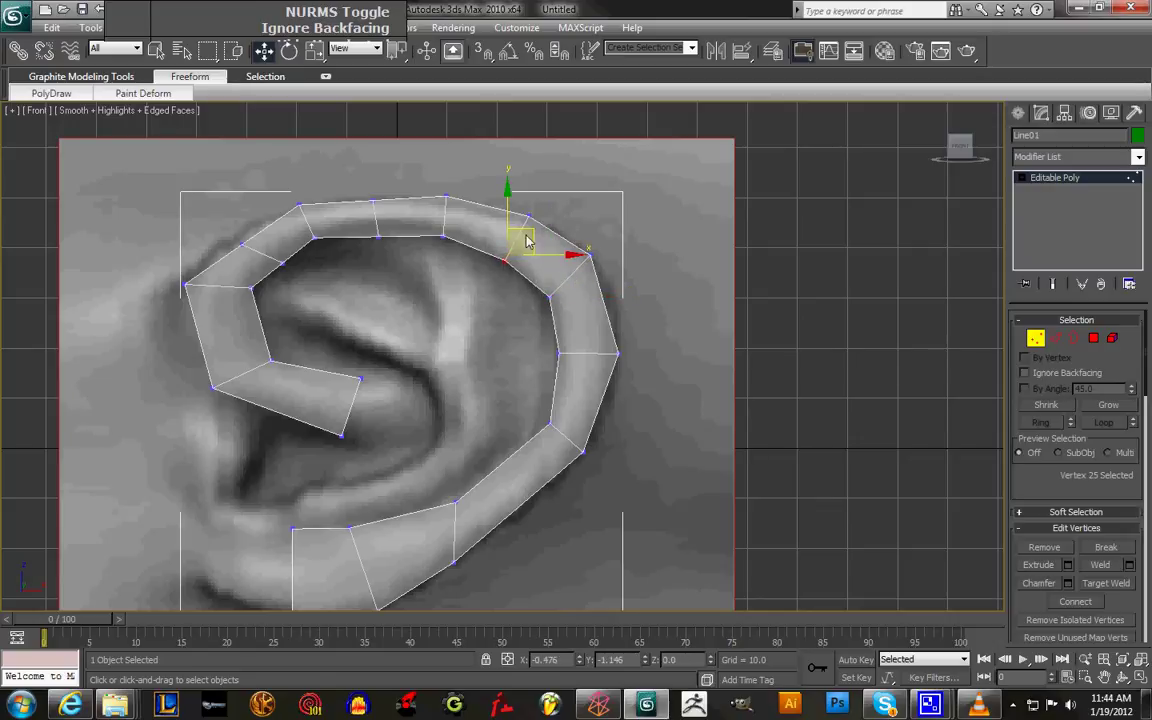
# Raise the outer vertex at the middle of the rim's top and move the outer vertex on the upper front slope outward
pyautogui.click(376, 199)
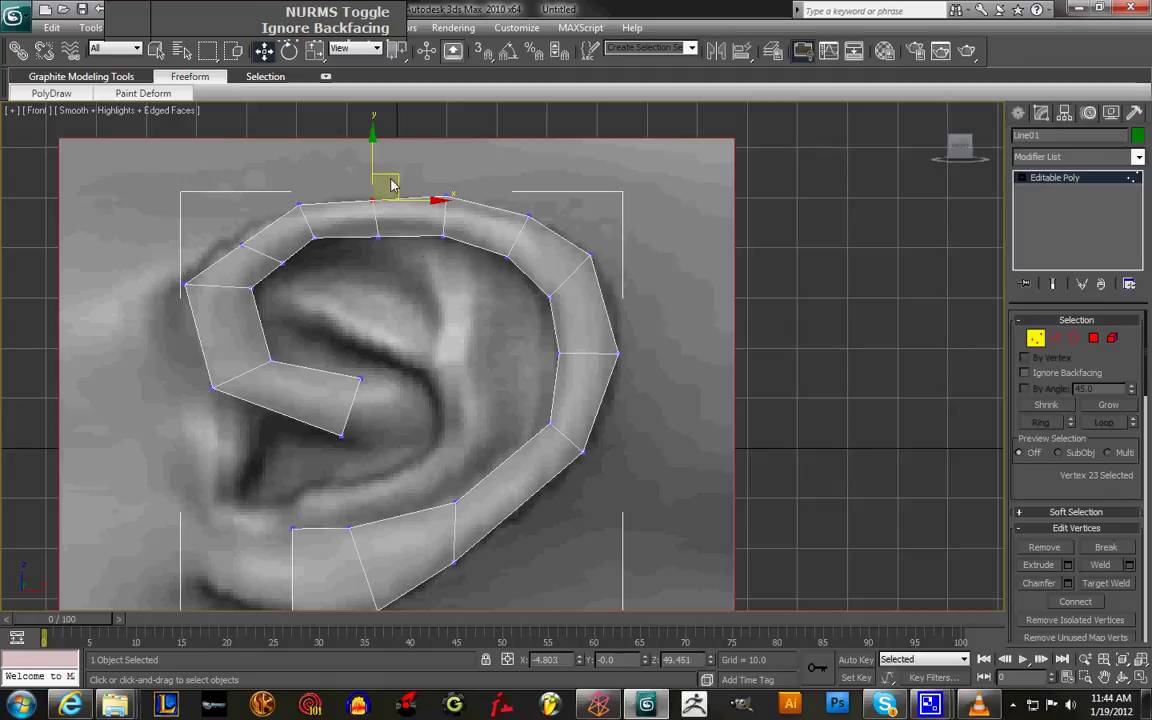
pyautogui.click(368, 283)
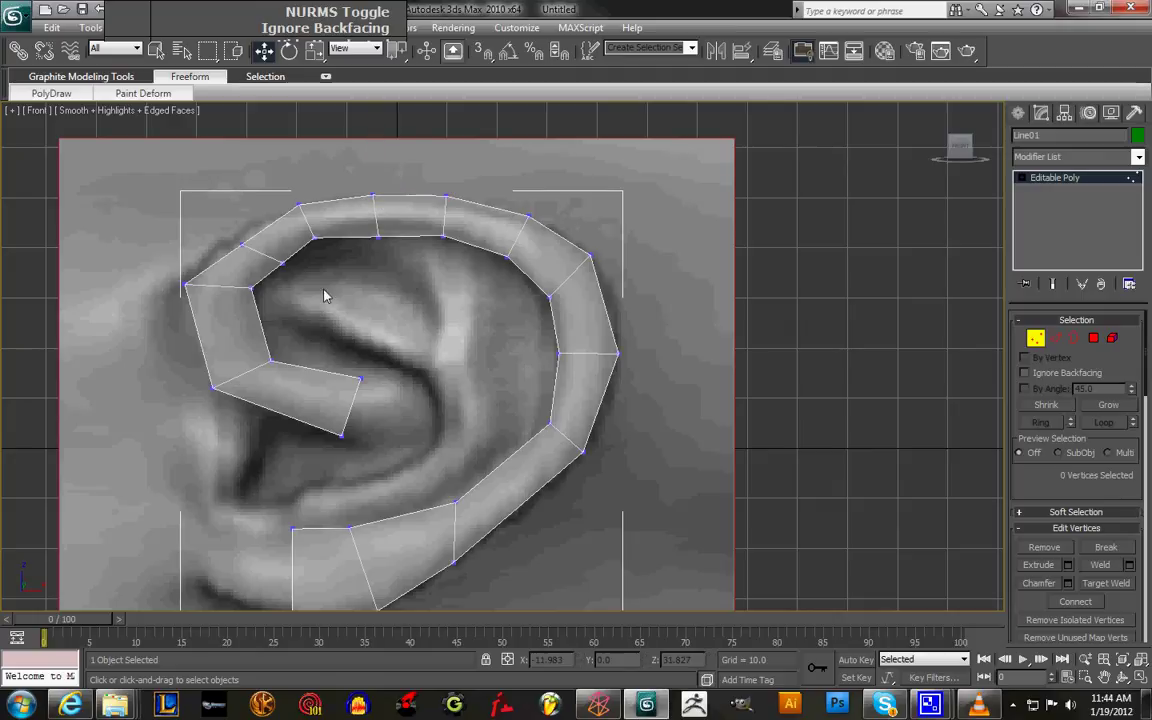
pyautogui.click(245, 243)
pyautogui.moveTo(264, 224); pyautogui.dragTo(254, 217)
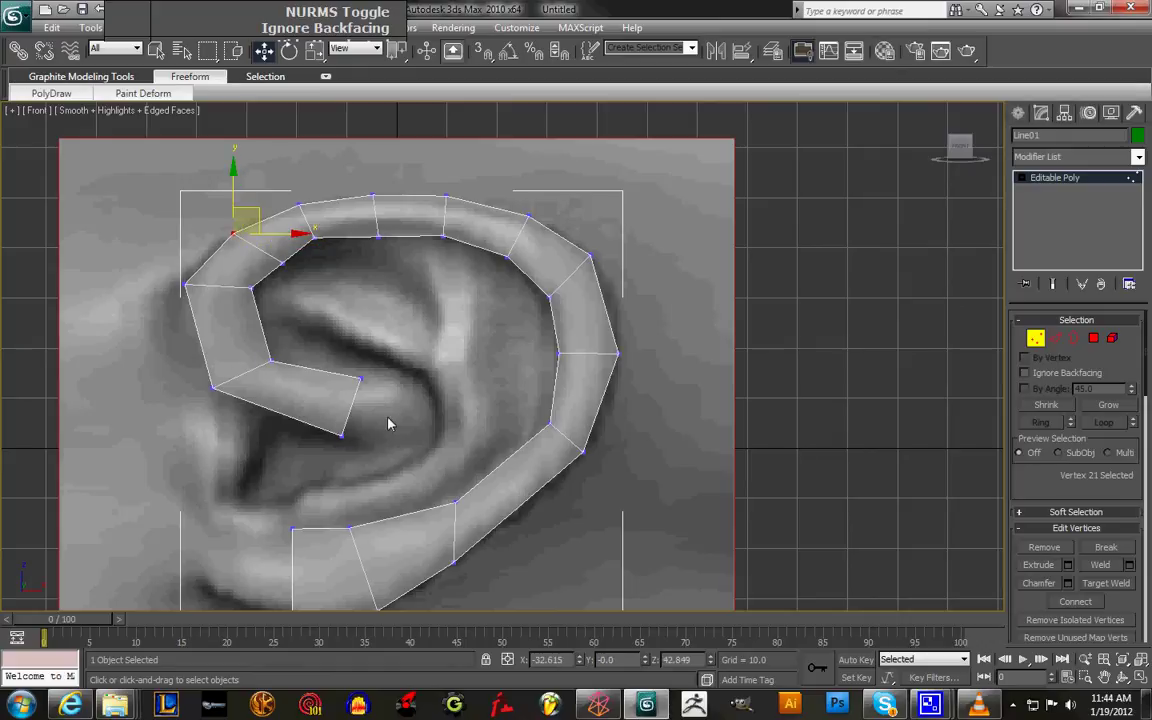
# Extend the open earlobe edge forward with two new quads to about X -29.7 and -40.2, raising the end edge to about Z -17.7
pyautogui.click(1104, 677)
pyautogui.moveTo(643, 532); pyautogui.dragTo(706, 463)
pyautogui.moveTo(523, 554); pyautogui.dragTo(565, 560)
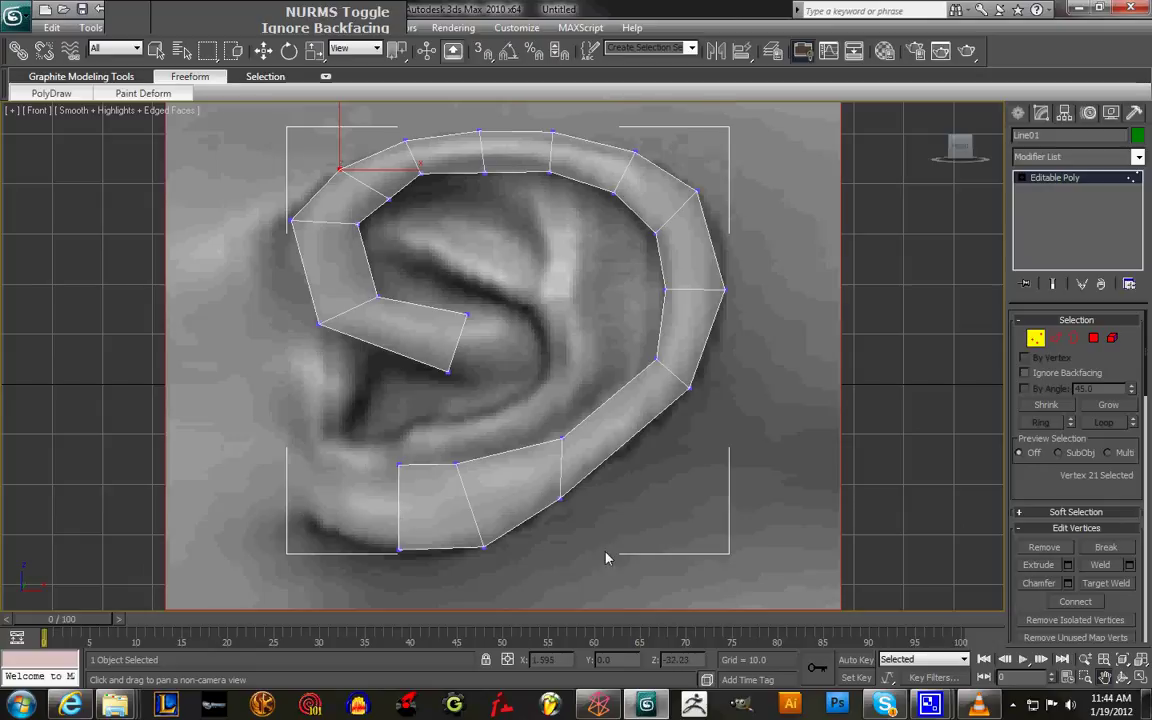
pyautogui.click(264, 54)
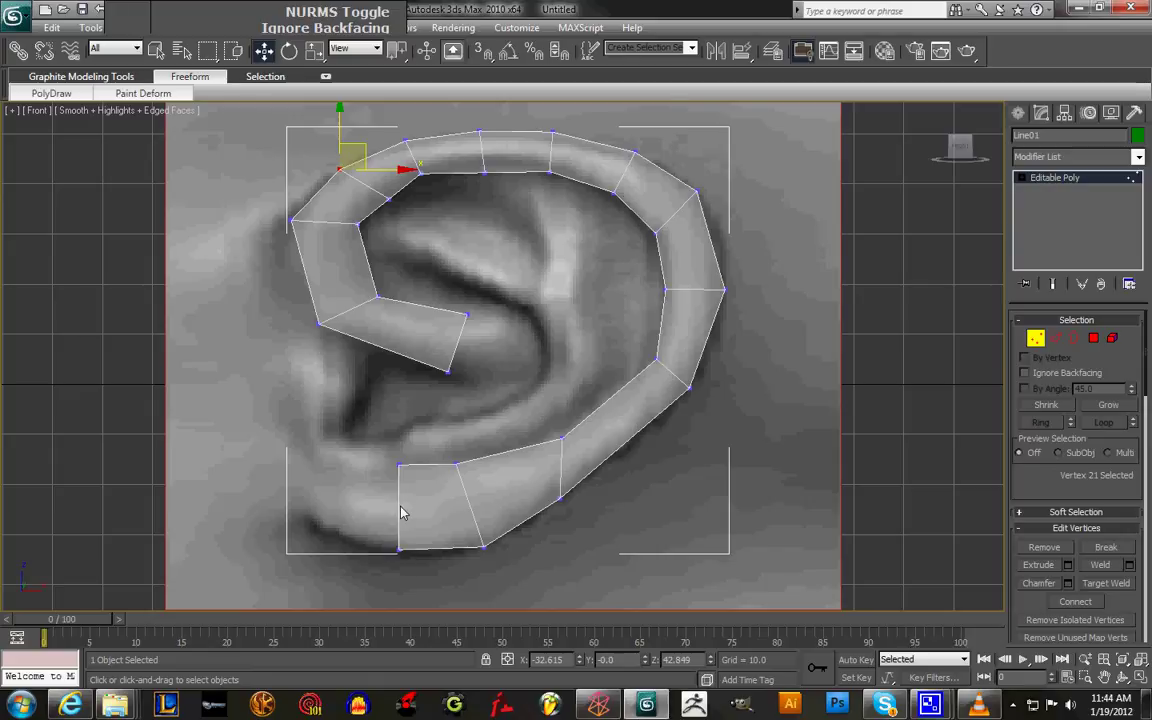
pyautogui.click(308, 470)
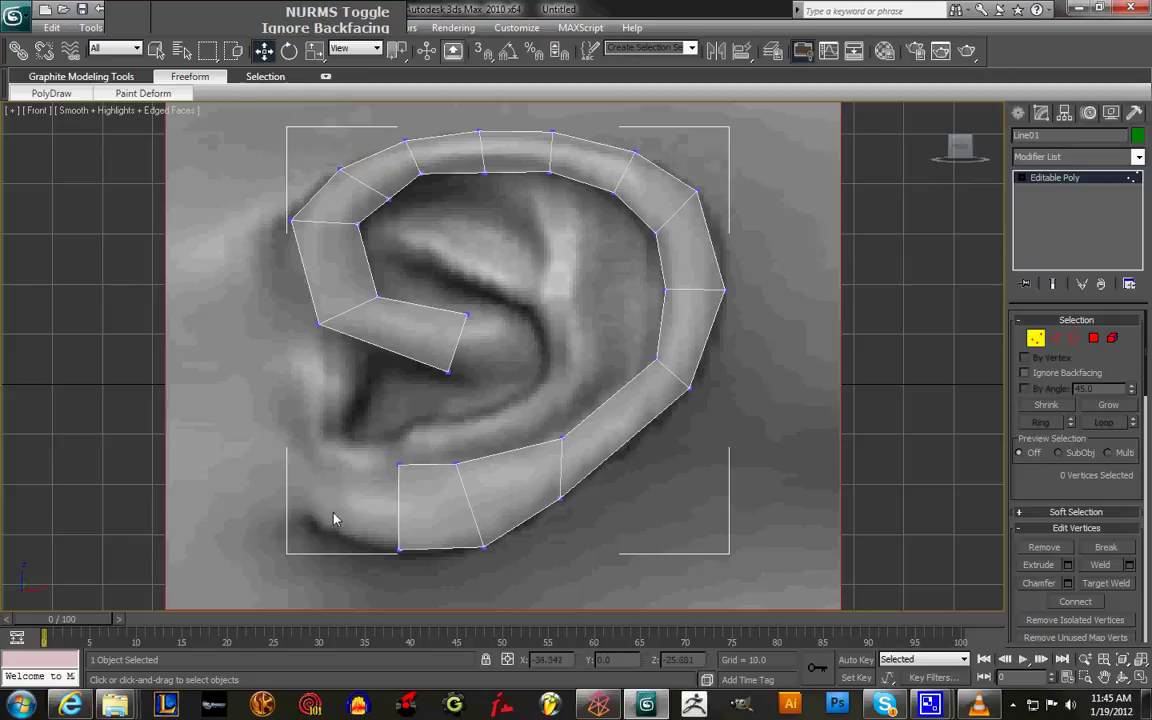
pyautogui.click(1058, 339)
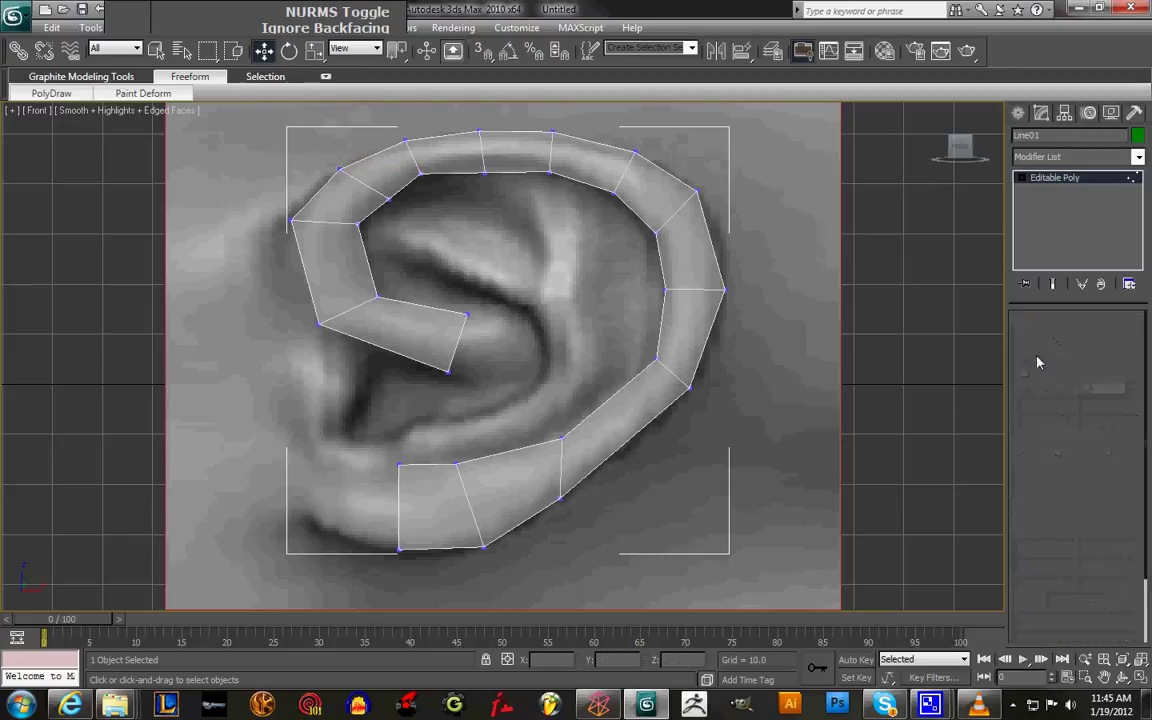
pyautogui.click(399, 515)
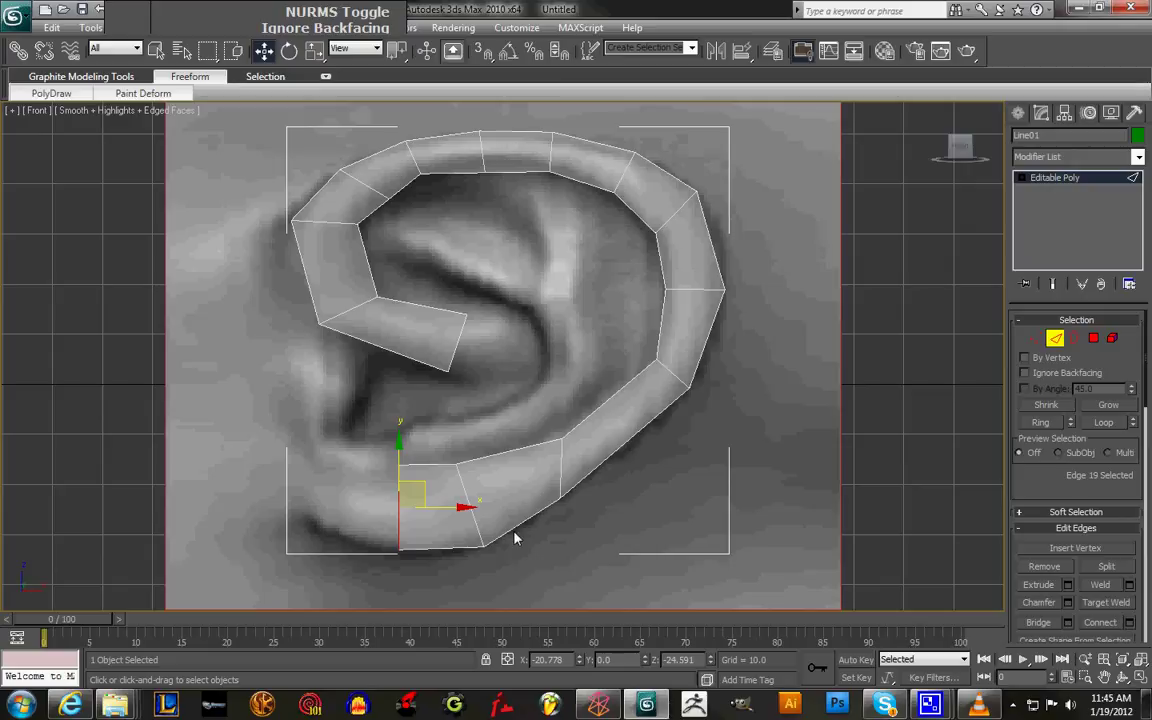
pyautogui.keyDown('shift'); pyautogui.moveTo(439, 509); pyautogui.dragTo(395, 500); pyautogui.keyUp('shift')
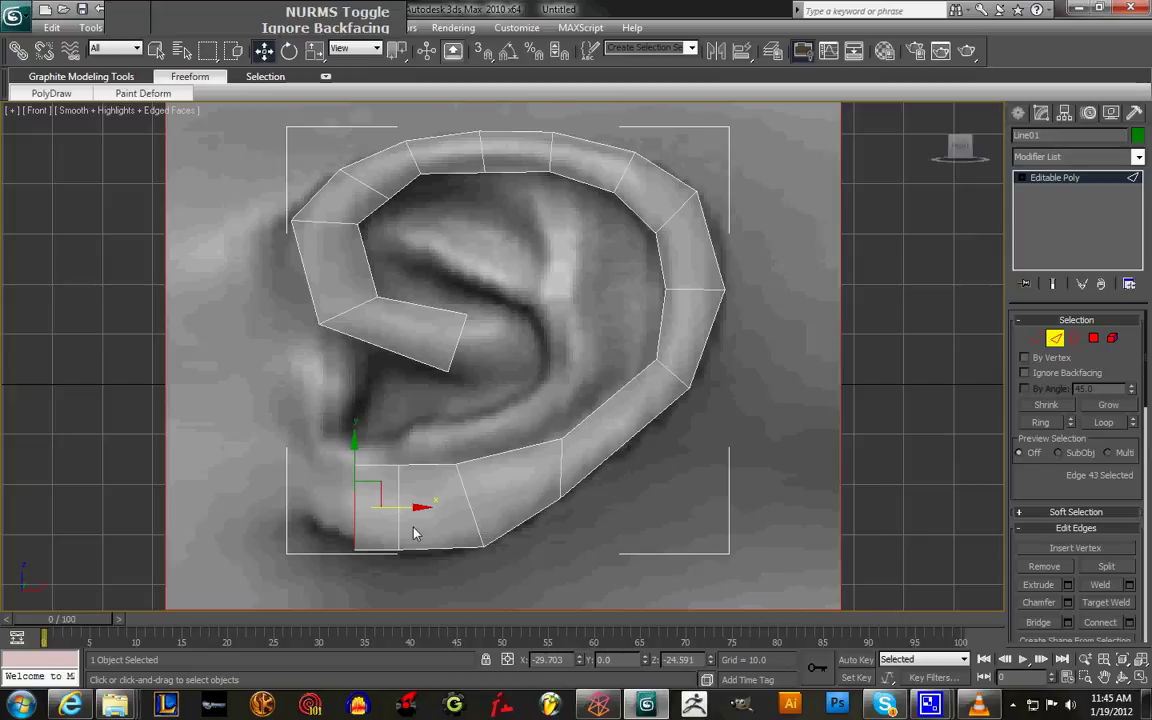
pyautogui.keyDown('shift'); pyautogui.moveTo(405, 514); pyautogui.dragTo(352, 507); pyautogui.keyUp('shift')
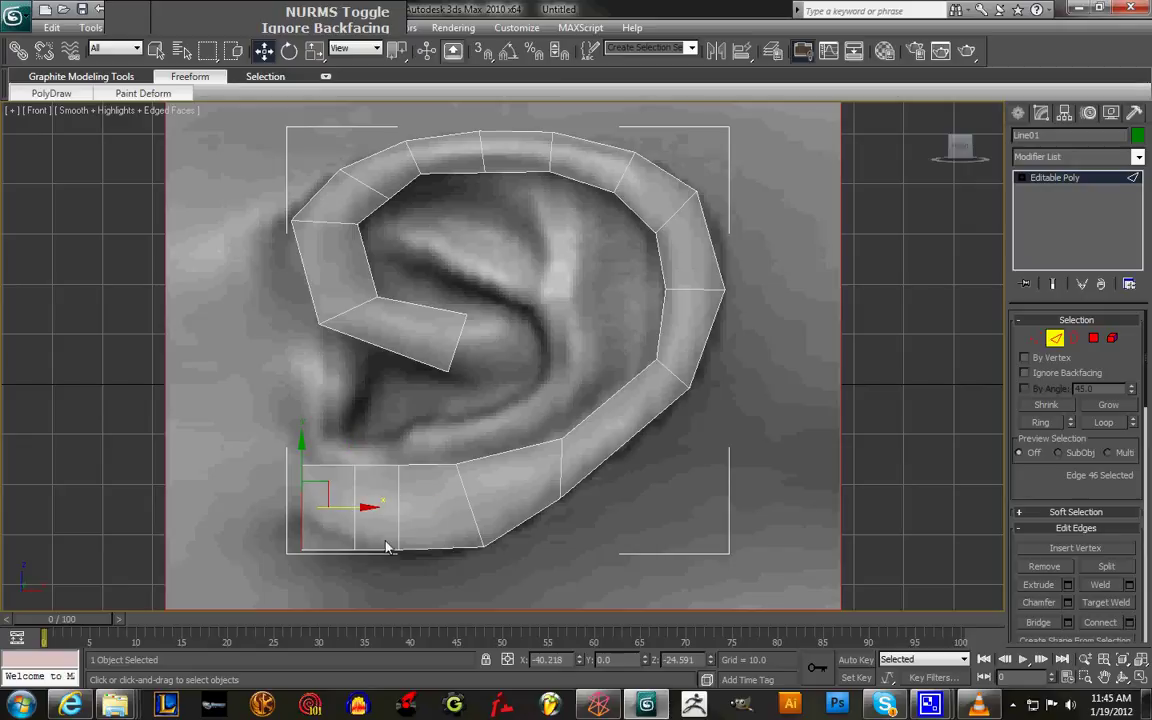
pyautogui.moveTo(302, 451); pyautogui.dragTo(306, 421)
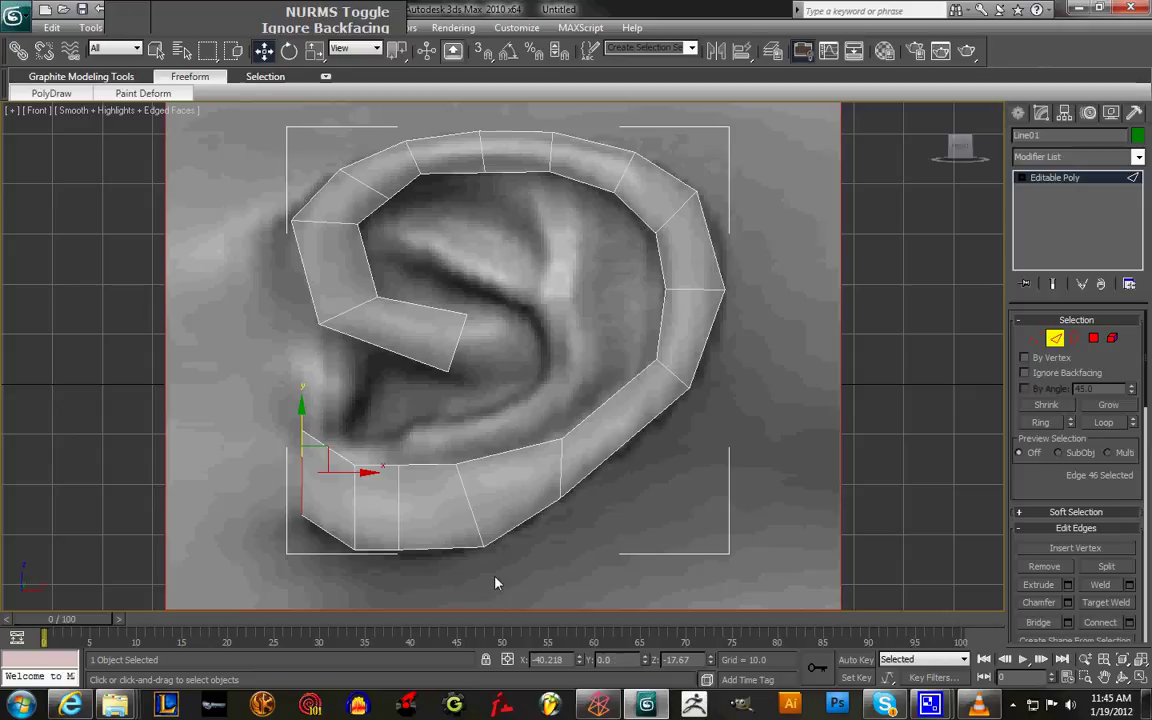
# Reposition the inner vertices along the earlobe and lower back rim to follow the fold in the reference image
pyautogui.click(1030, 338)
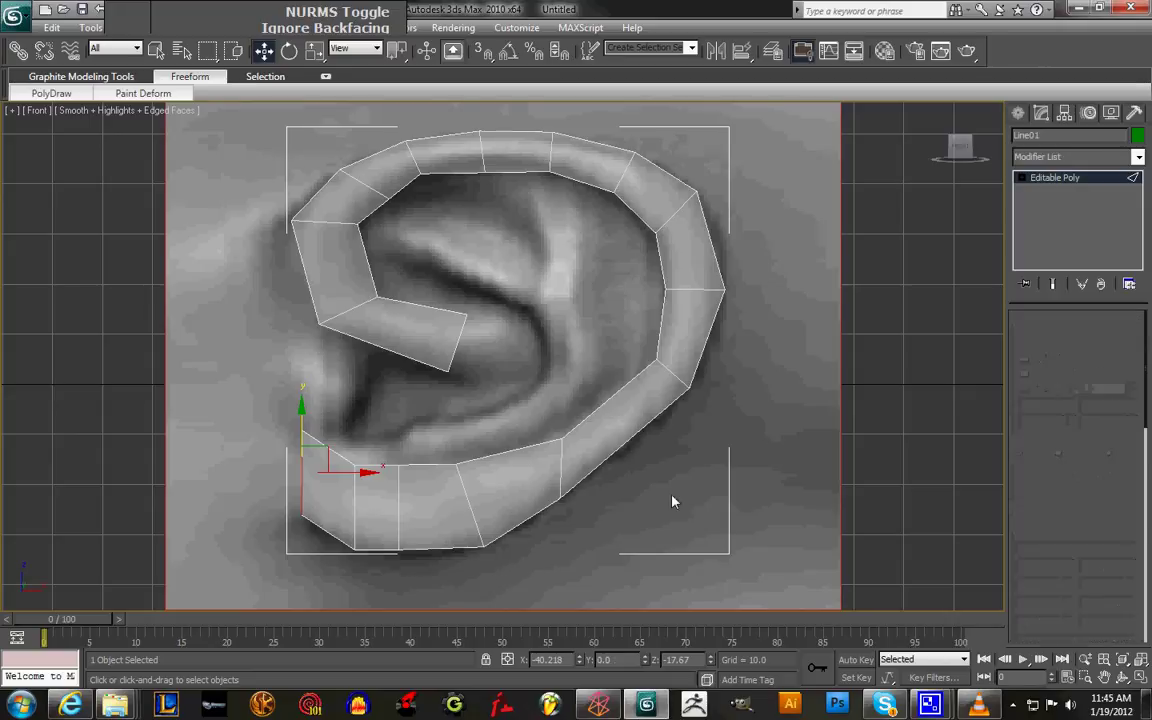
pyautogui.moveTo(368, 455); pyautogui.dragTo(400, 463)
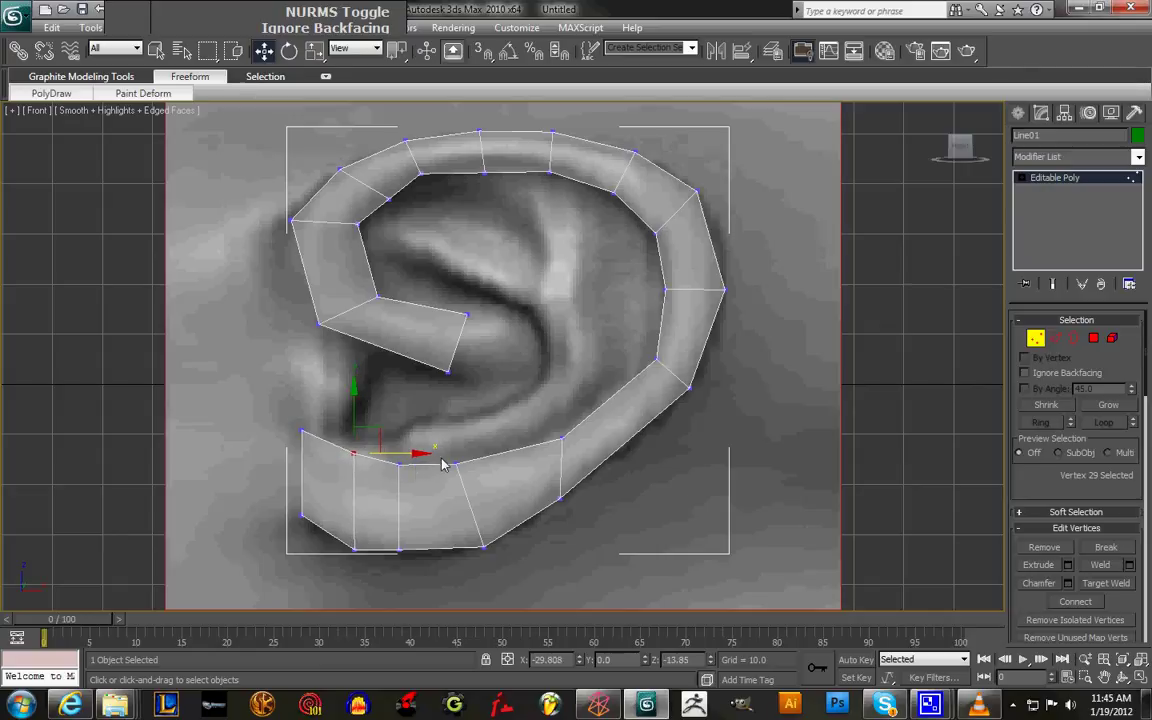
pyautogui.moveTo(375, 437); pyautogui.dragTo(496, 466)
pyautogui.click(420, 470)
pyautogui.click(560, 443)
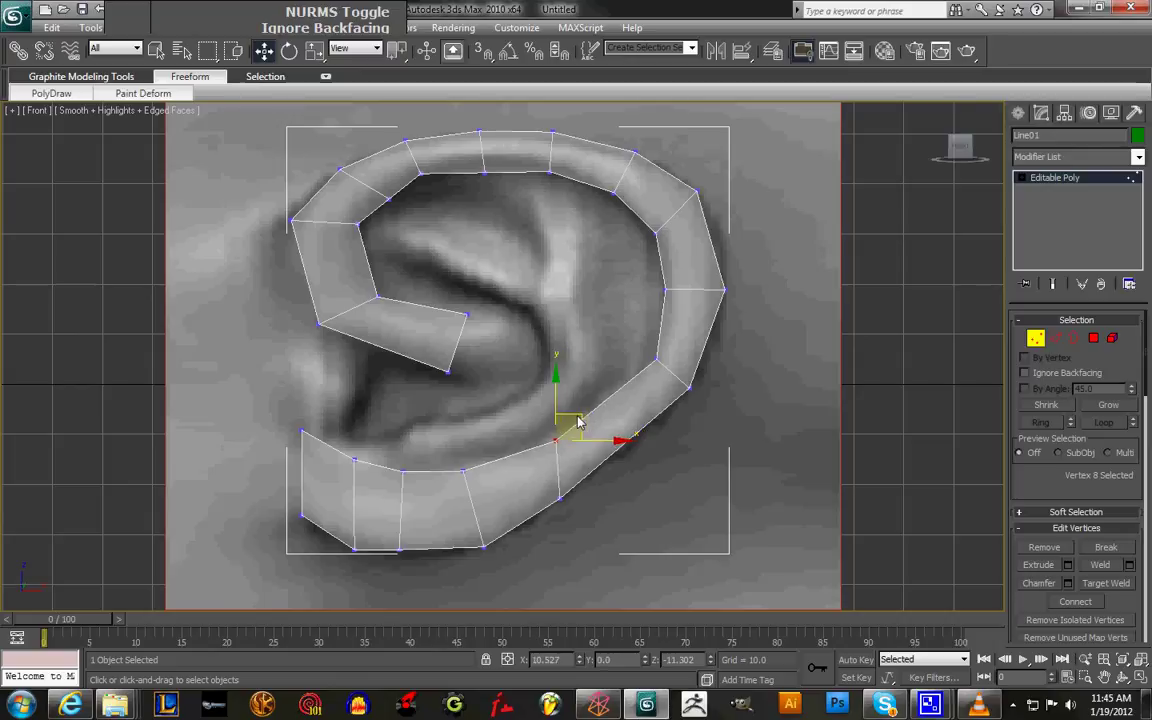
pyautogui.click(657, 360)
pyautogui.moveTo(705, 360); pyautogui.dragTo(701, 360)
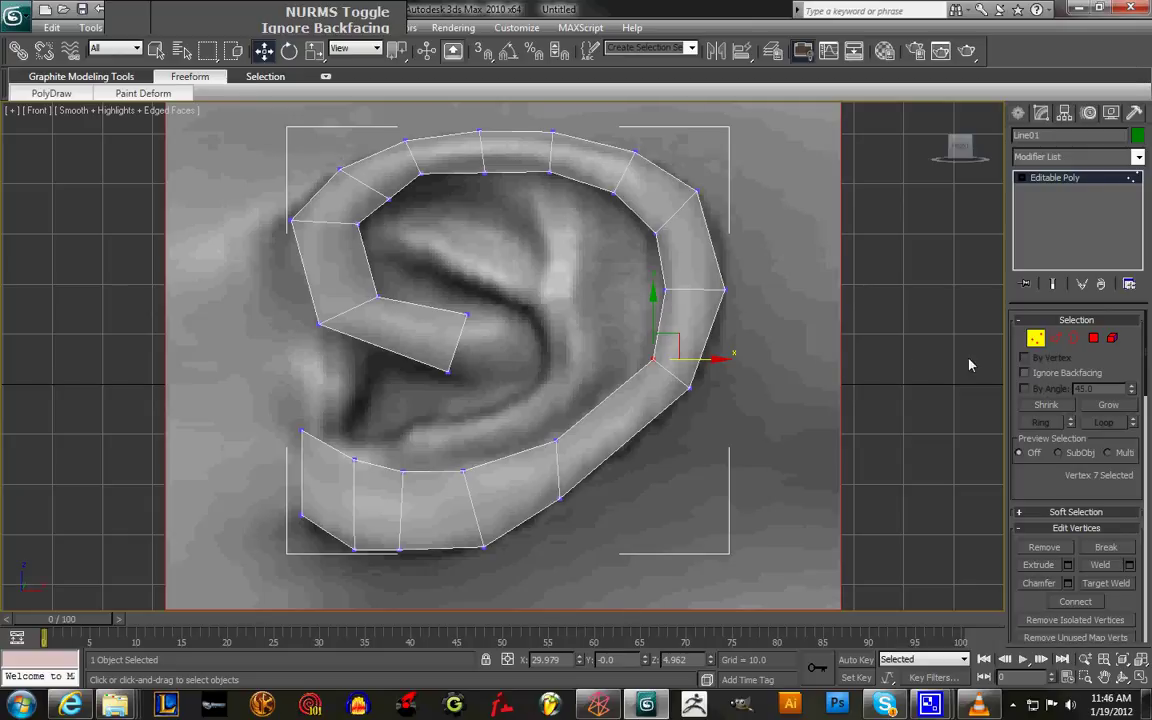
# Extend the rim's open inner end edge toward the ear's center with one new quad
pyautogui.press('2')
pyautogui.click(455, 347)
pyautogui.keyDown('shift'); pyautogui.moveTo(513, 344); pyautogui.dragTo(547, 339); pyautogui.keyUp('shift')
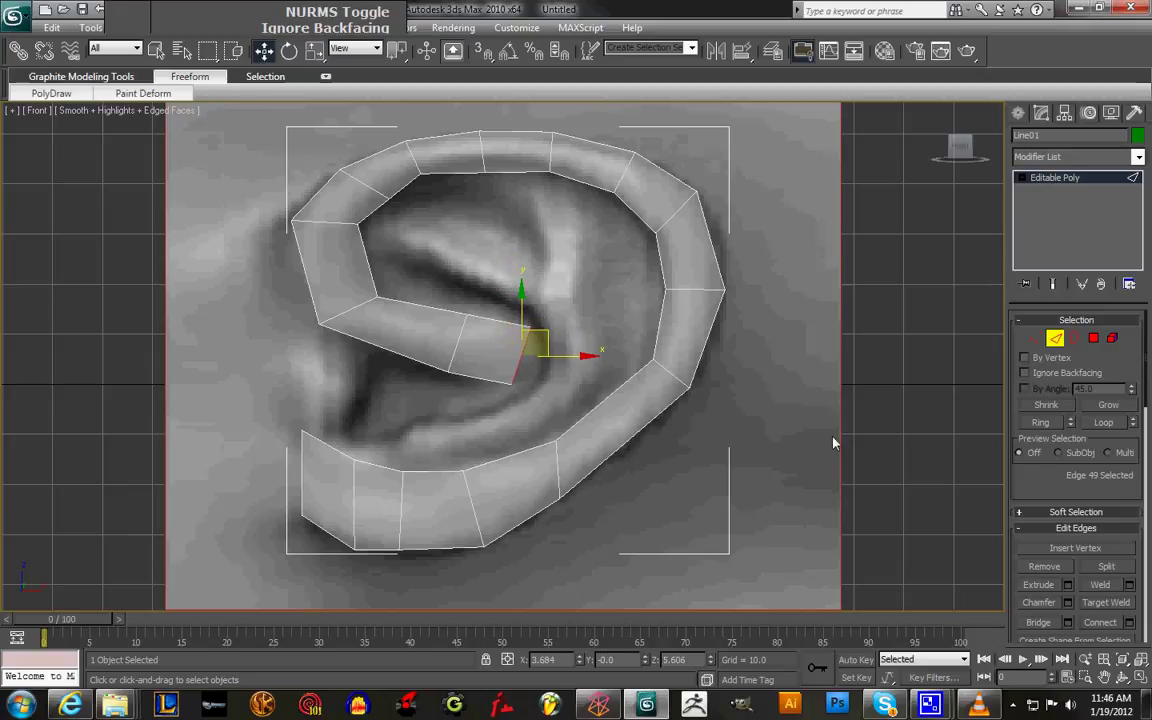
# Reposition the new inner quad's end vertices and the upper vertex of its shared edge to match the fold in the reference
pyautogui.click(1033, 336)
pyautogui.press('1')
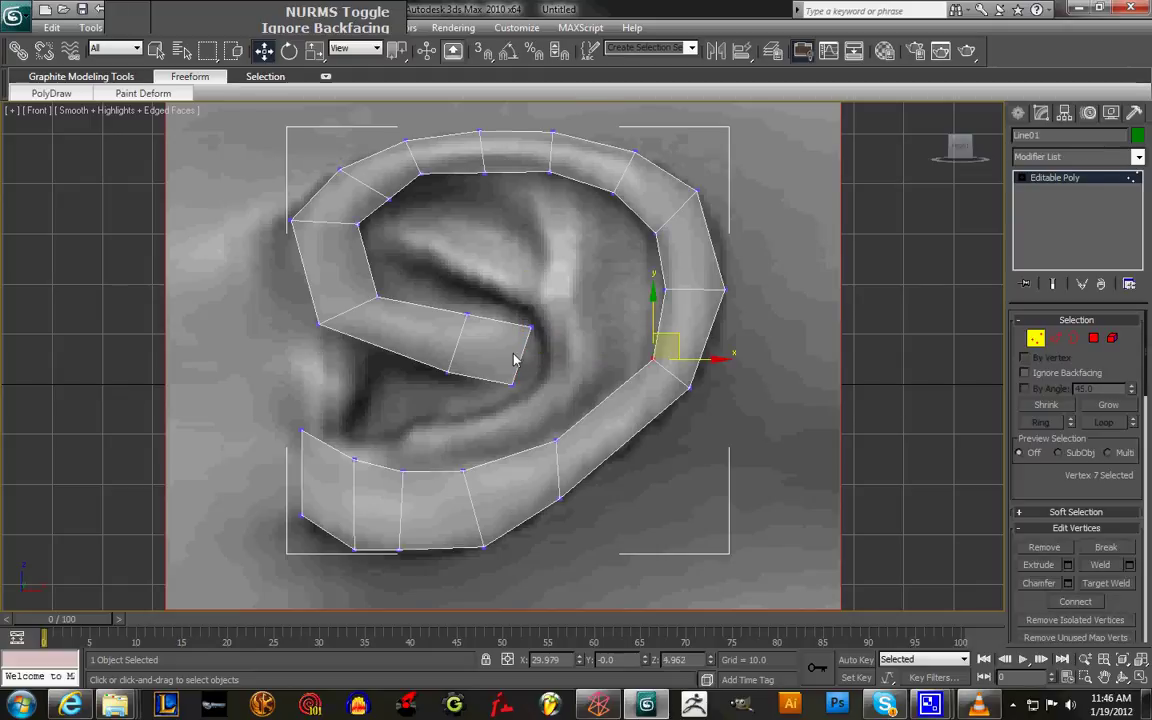
pyautogui.click(529, 330)
pyautogui.moveTo(556, 312); pyautogui.dragTo(546, 307)
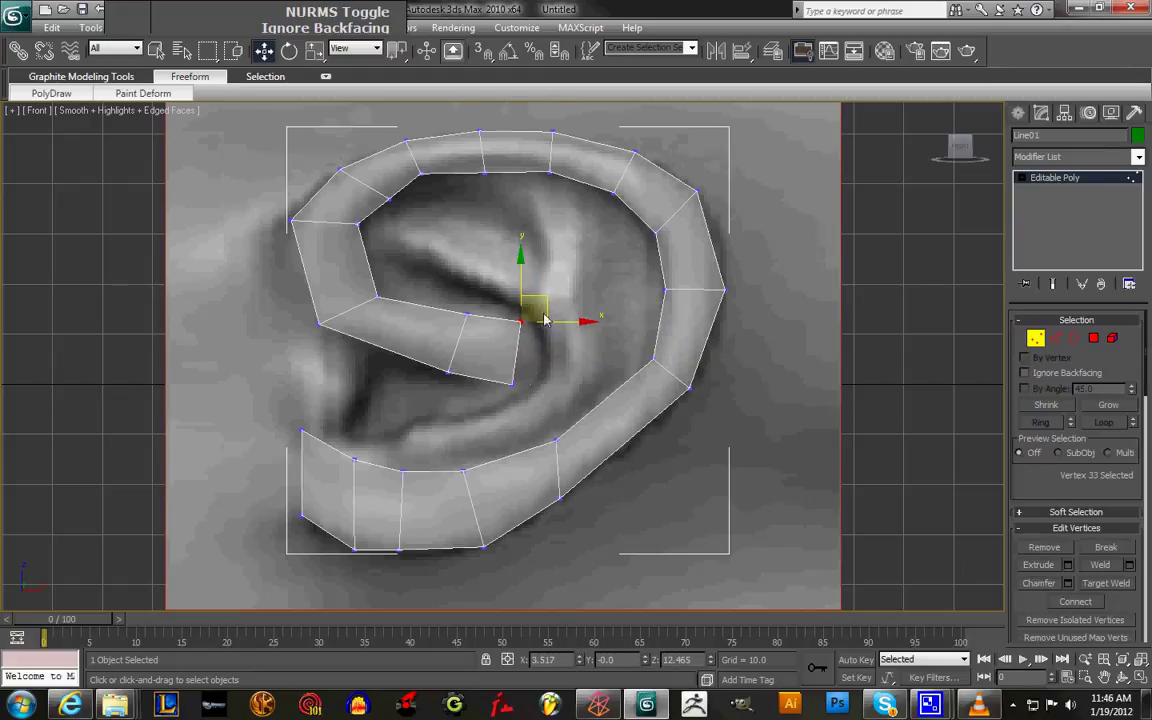
pyautogui.click(515, 384)
pyautogui.moveTo(537, 366); pyautogui.dragTo(535, 362)
pyautogui.moveTo(473, 297); pyautogui.dragTo(459, 348)
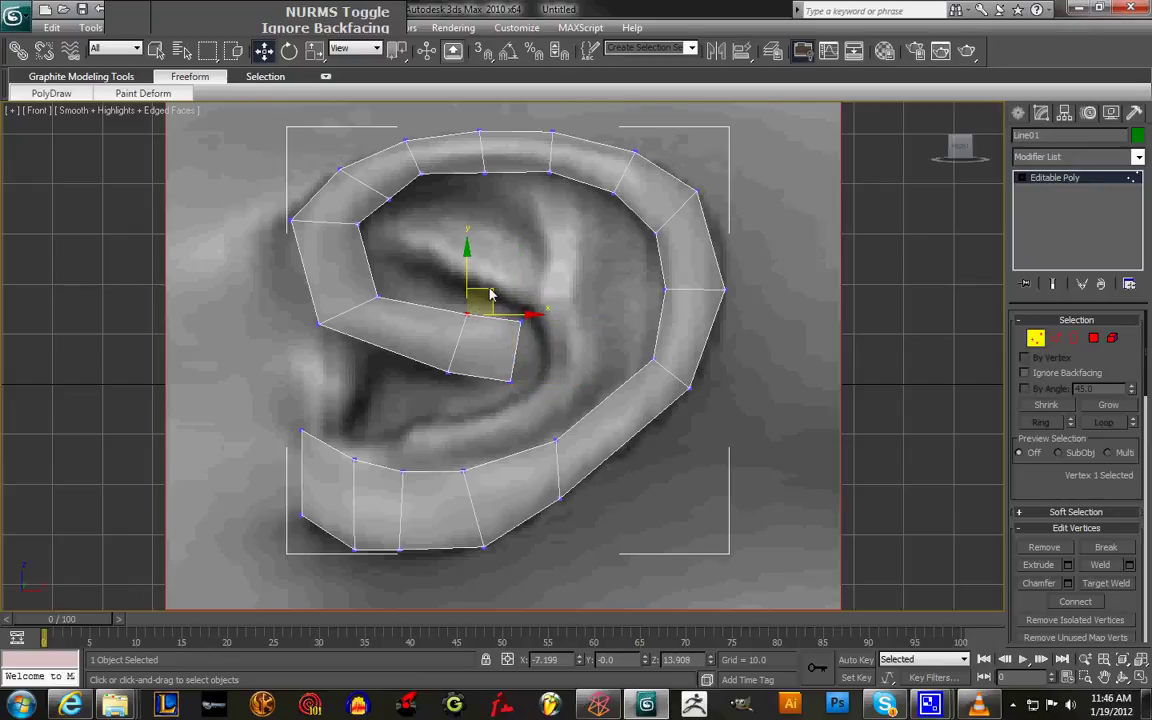
pyautogui.click(446, 374)
pyautogui.click(816, 474)
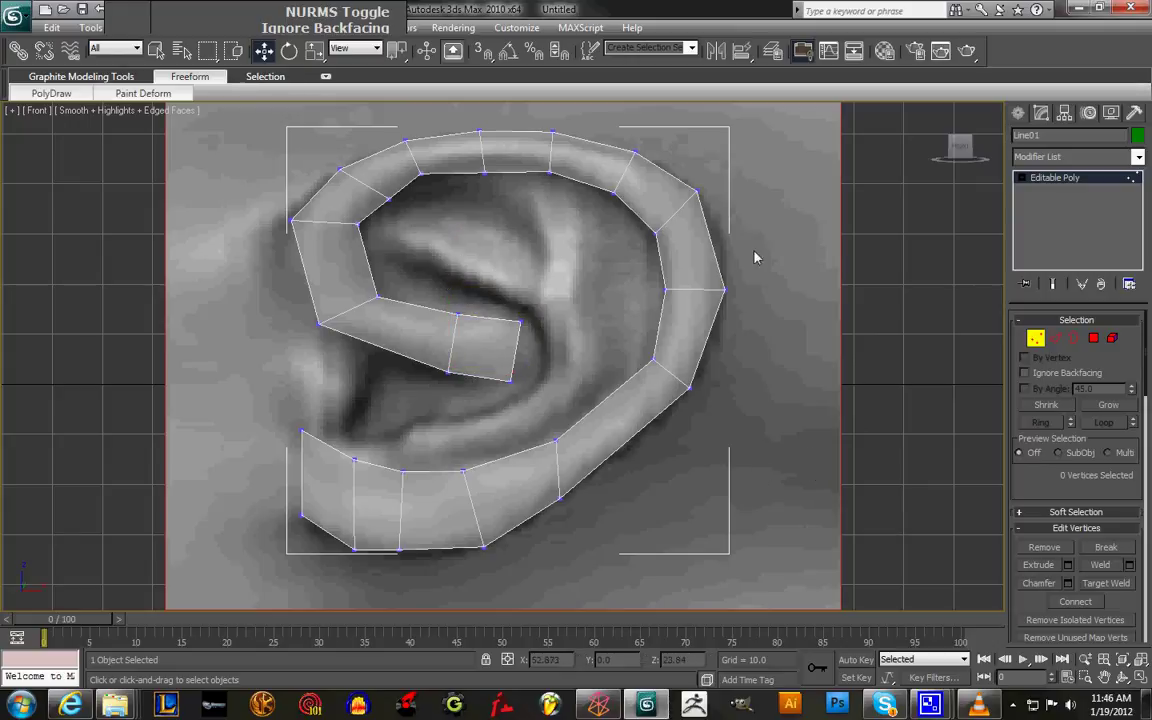
# Switch from vertex to polygon editing and select every polygon of the ear strip
pyautogui.rightClick(905, 369)
pyautogui.click(876, 568)
pyautogui.click(1033, 337)
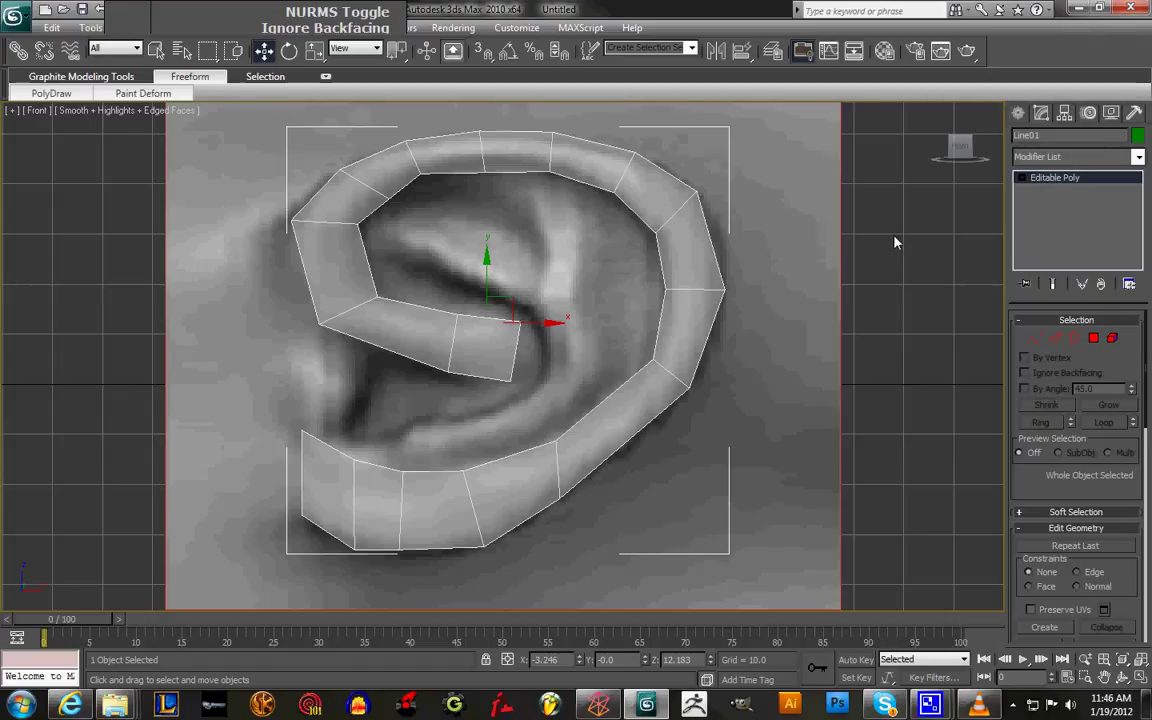
pyautogui.click(1094, 339)
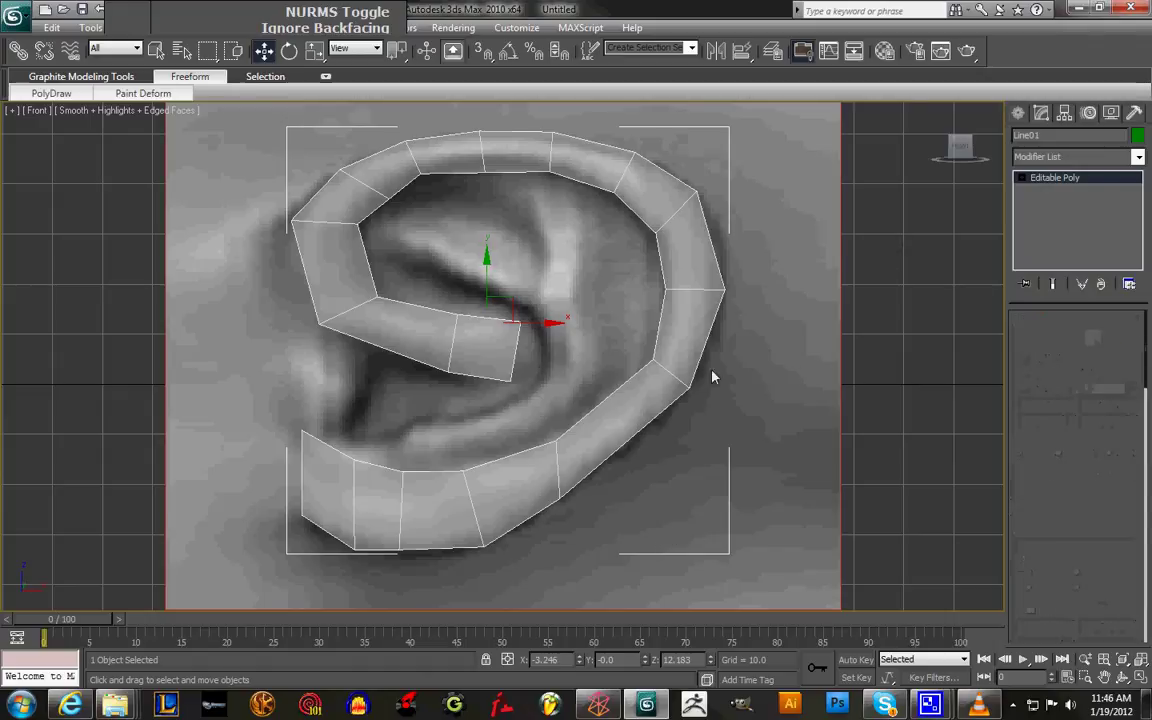
pyautogui.click(591, 443)
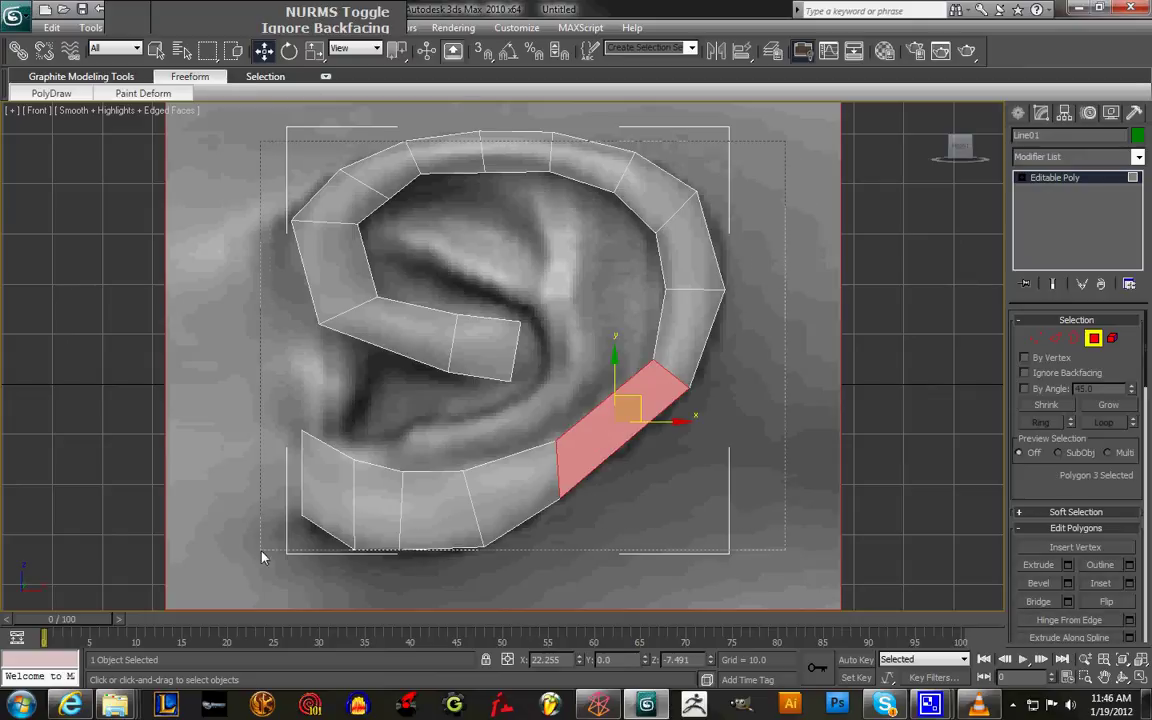
pyautogui.hotkey('ctrl', 'a')
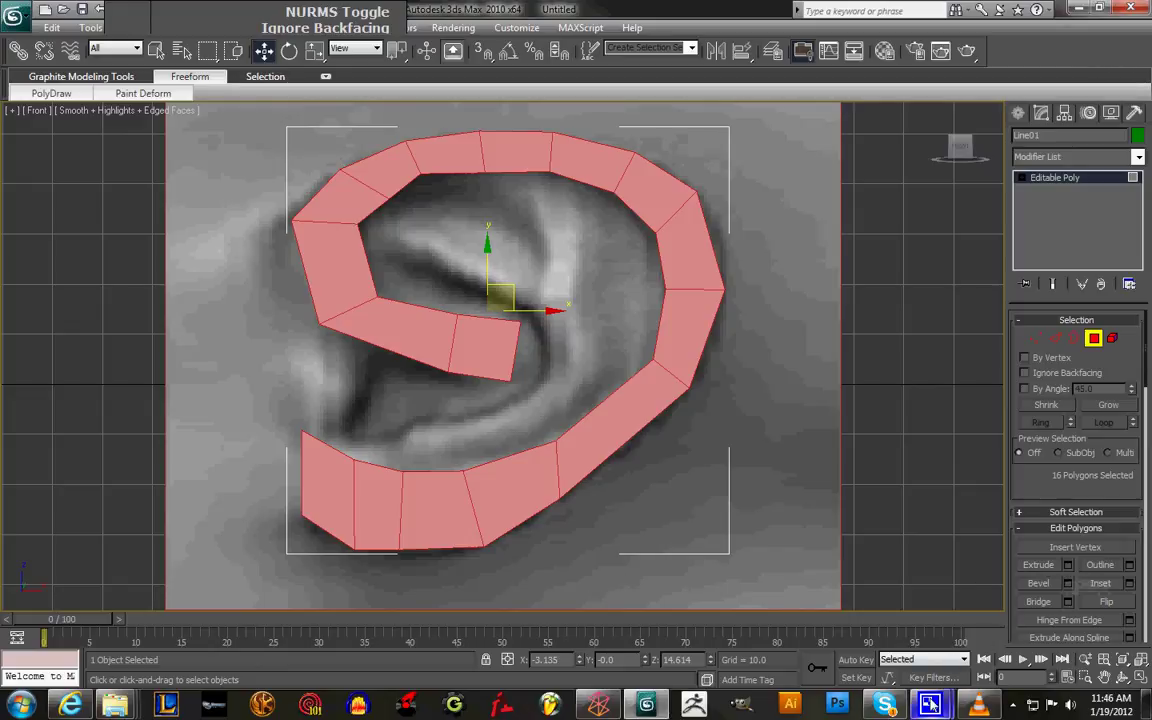
pyautogui.moveTo(930, 705)
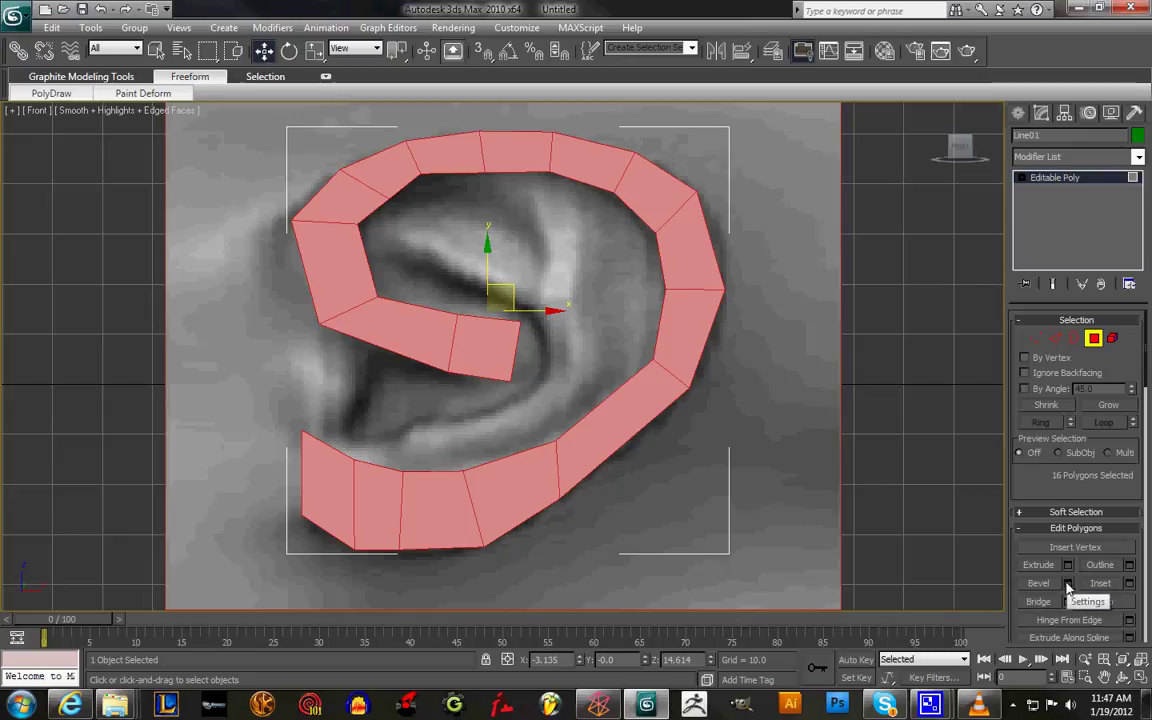
pyautogui.click(1068, 583)
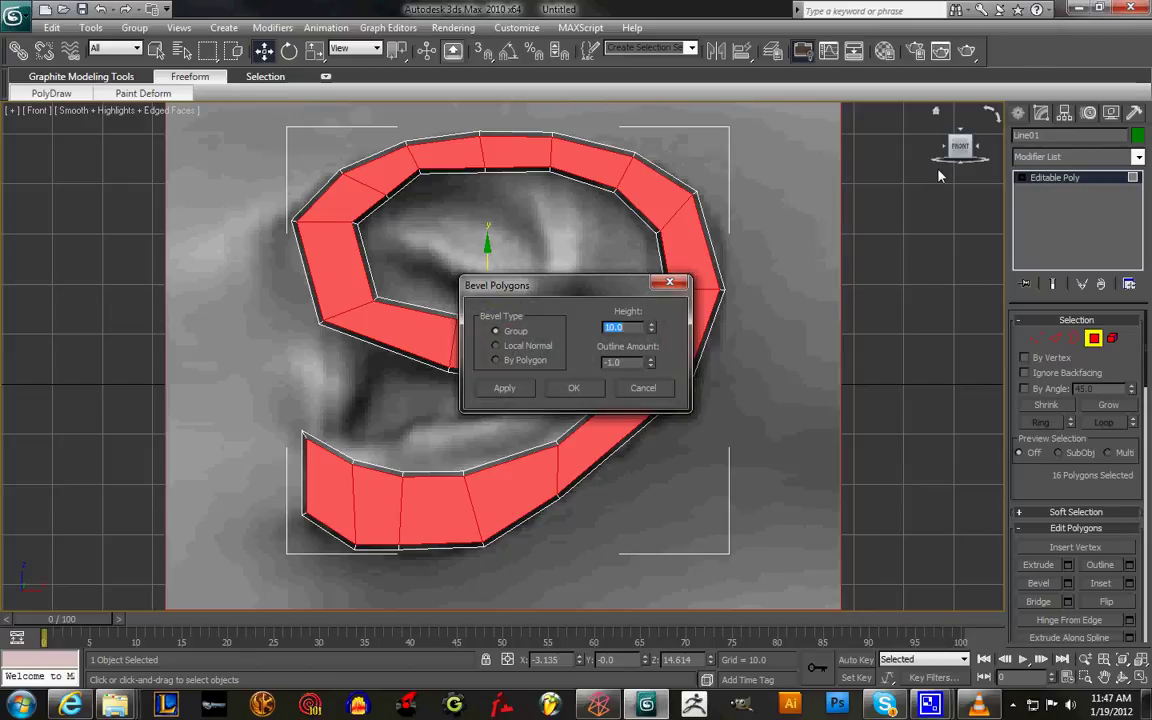
pyautogui.click(655, 390)
# Show all four viewports and select all of the ear strip's polygons again in the front view
pyautogui.hotkey('alt', 'w')
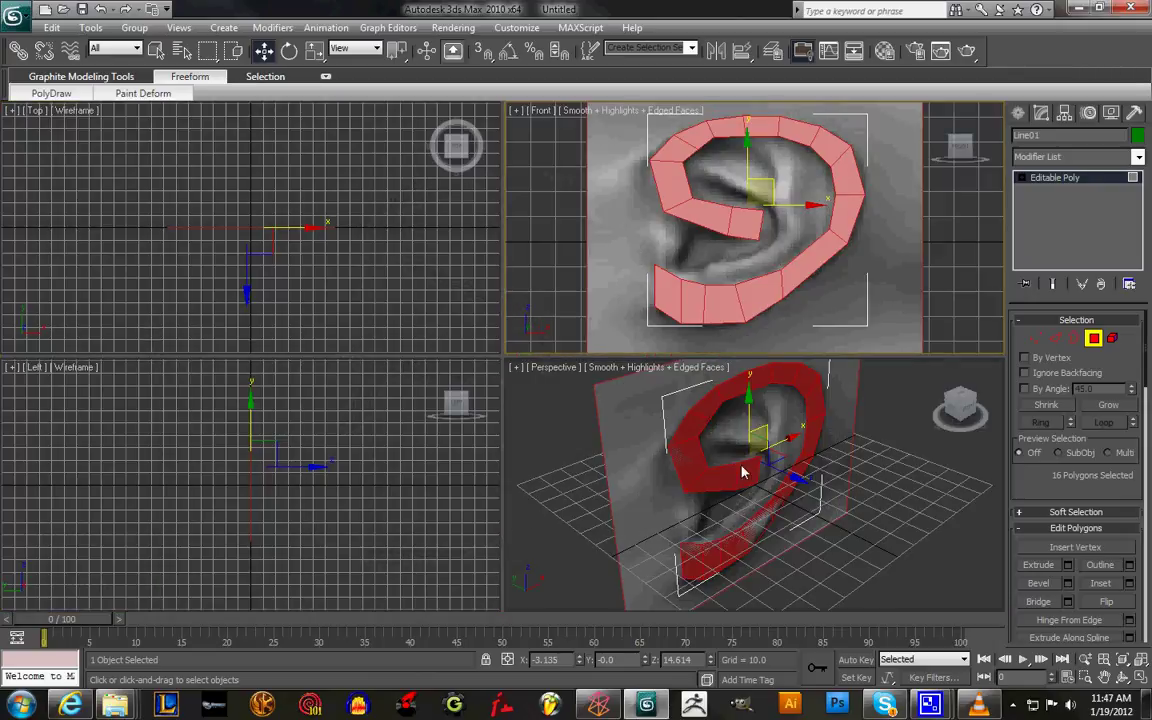
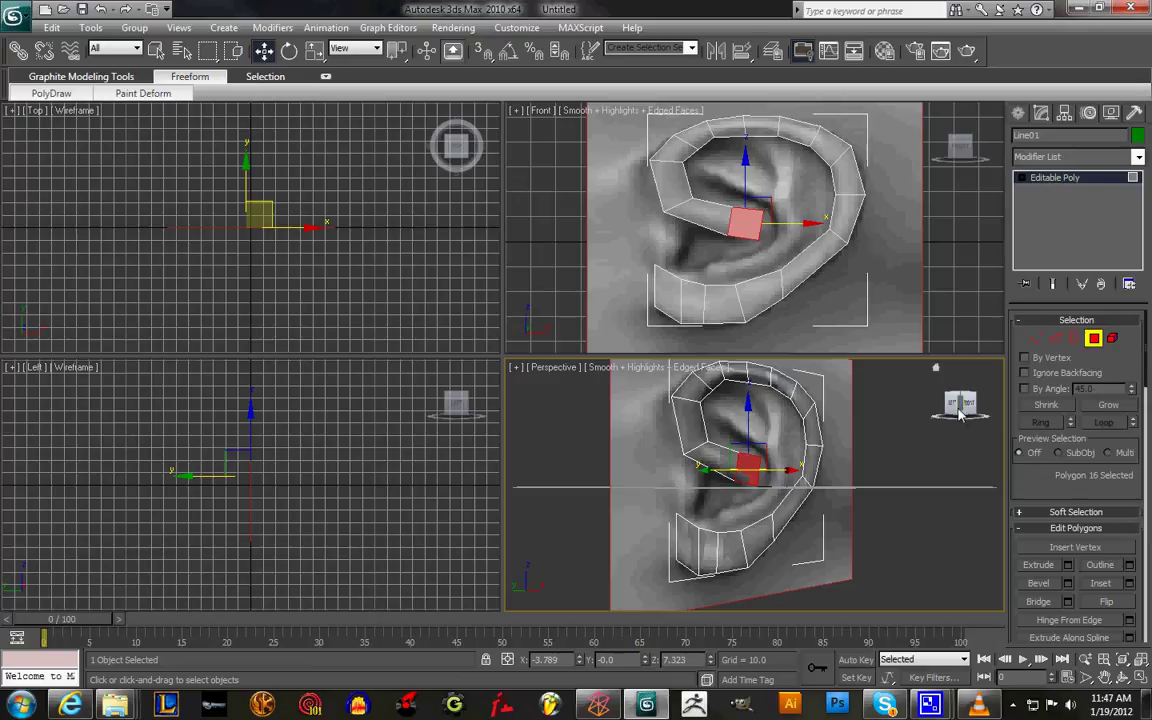
pyautogui.moveTo(957, 410); pyautogui.dragTo(961, 427)
pyautogui.click(888, 178)
pyautogui.moveTo(884, 146); pyautogui.dragTo(630, 342)
pyautogui.moveTo(873, 107); pyautogui.dragTo(612, 349)
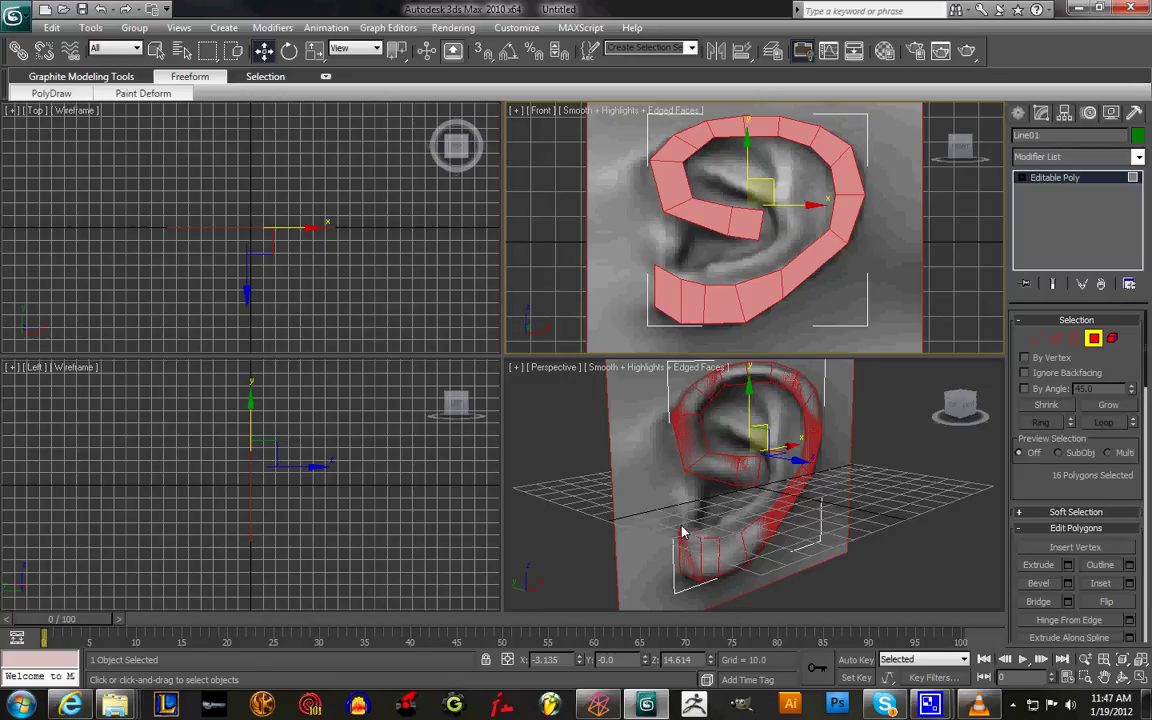
pyautogui.click(1067, 583)
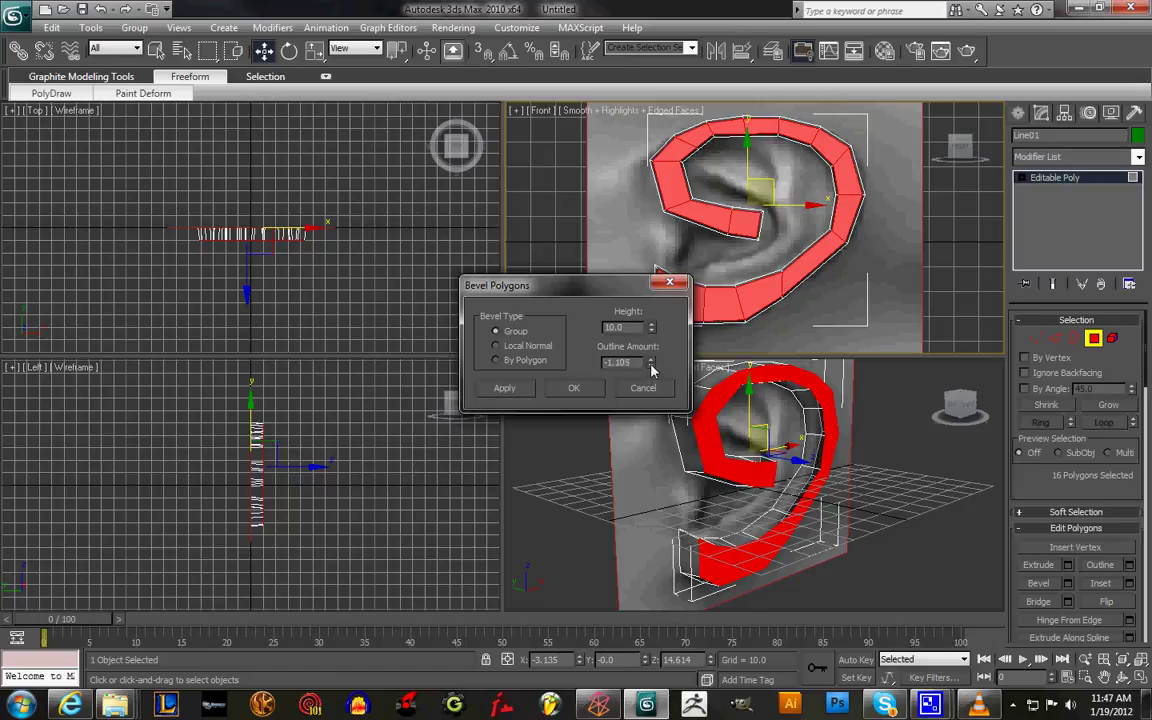
pyautogui.moveTo(651, 369); pyautogui.dragTo(596, 370)
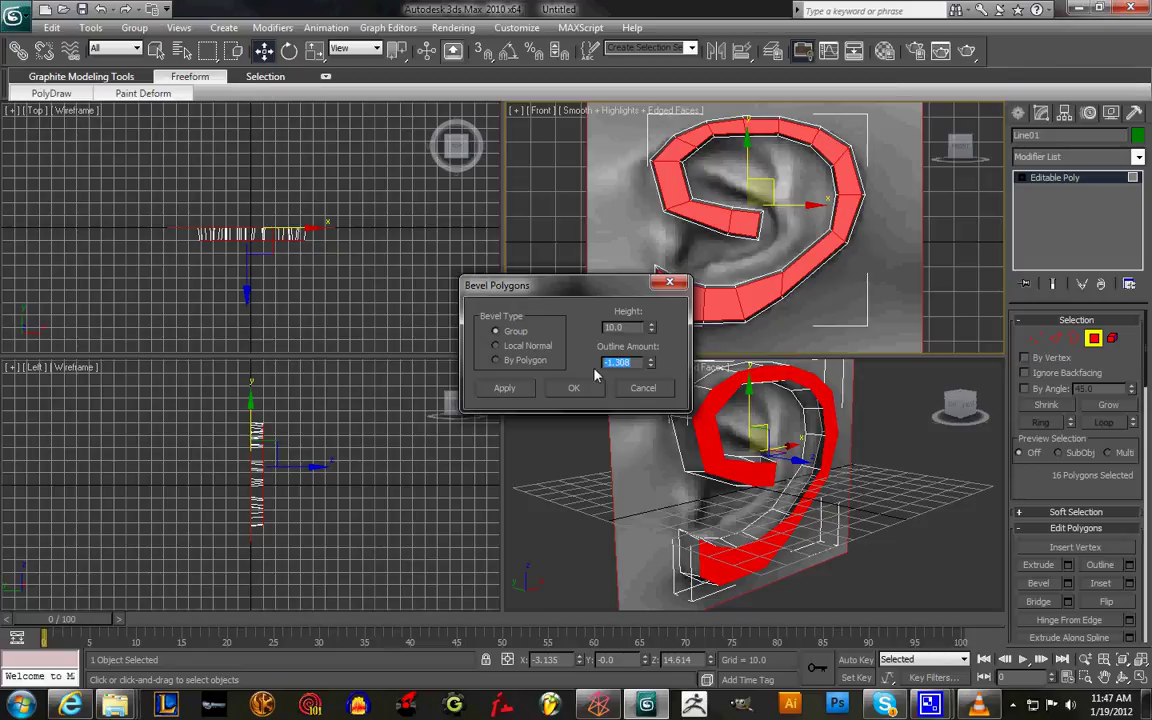
pyautogui.write('-')
pyautogui.press('Return')
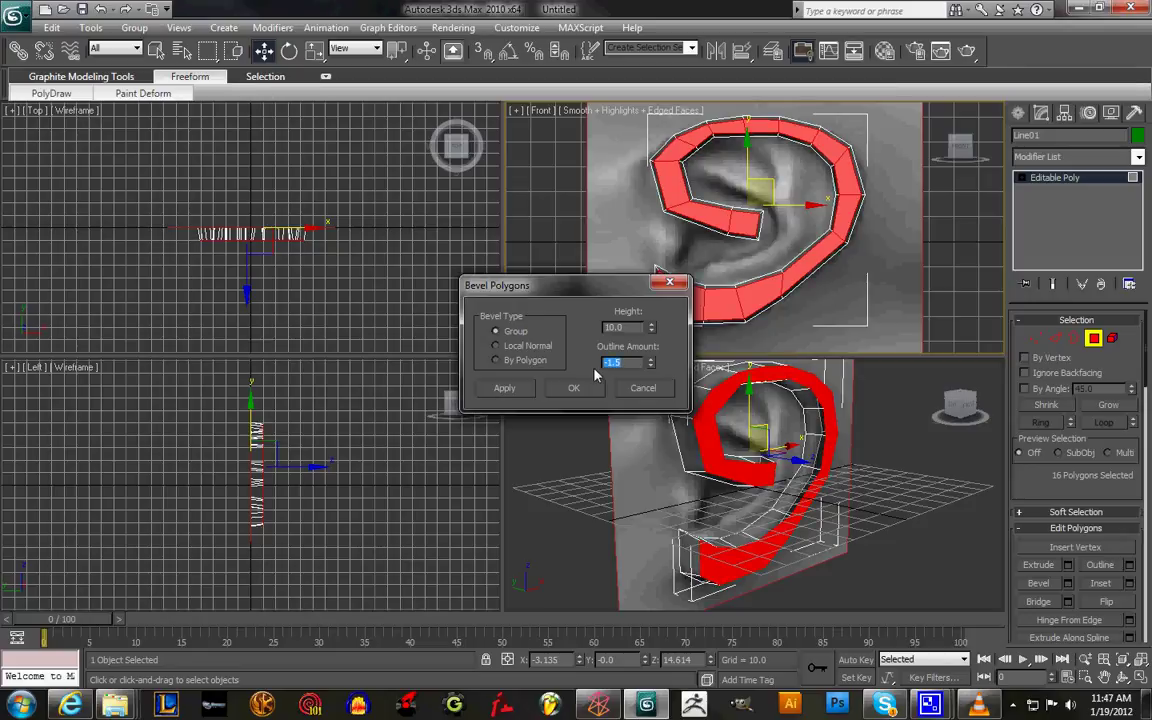
pyautogui.click(958, 414)
pyautogui.click(962, 413)
pyautogui.moveTo(959, 408); pyautogui.dragTo(966, 421)
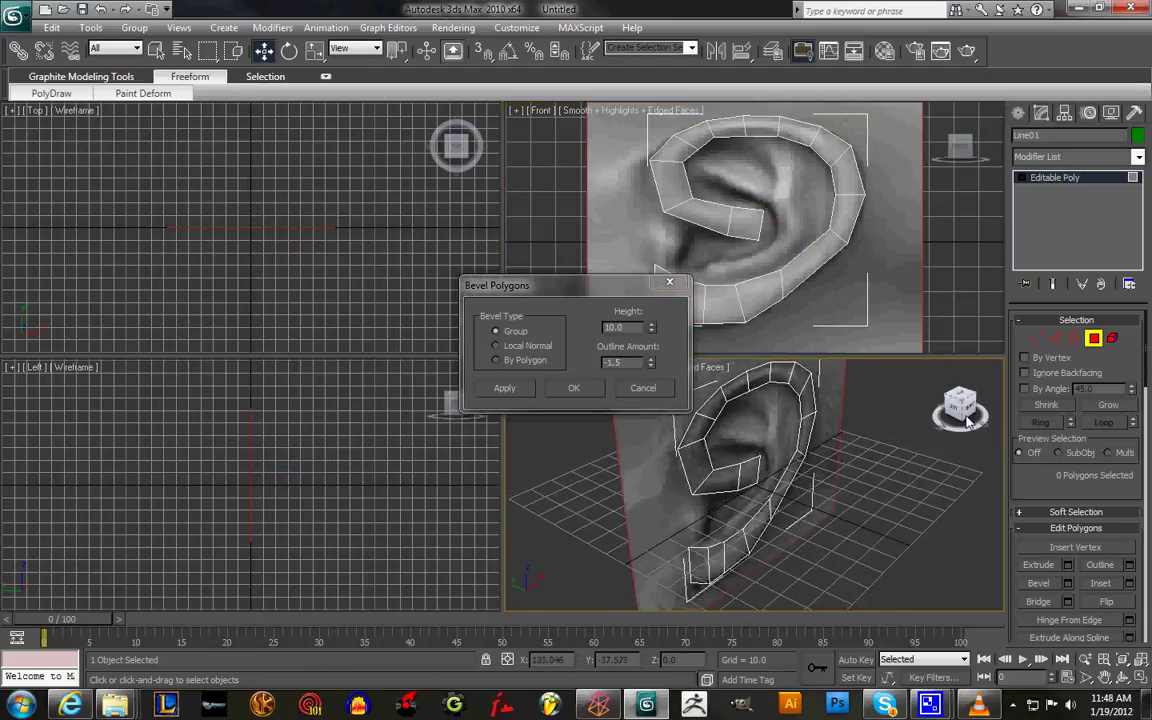
pyautogui.click(644, 390)
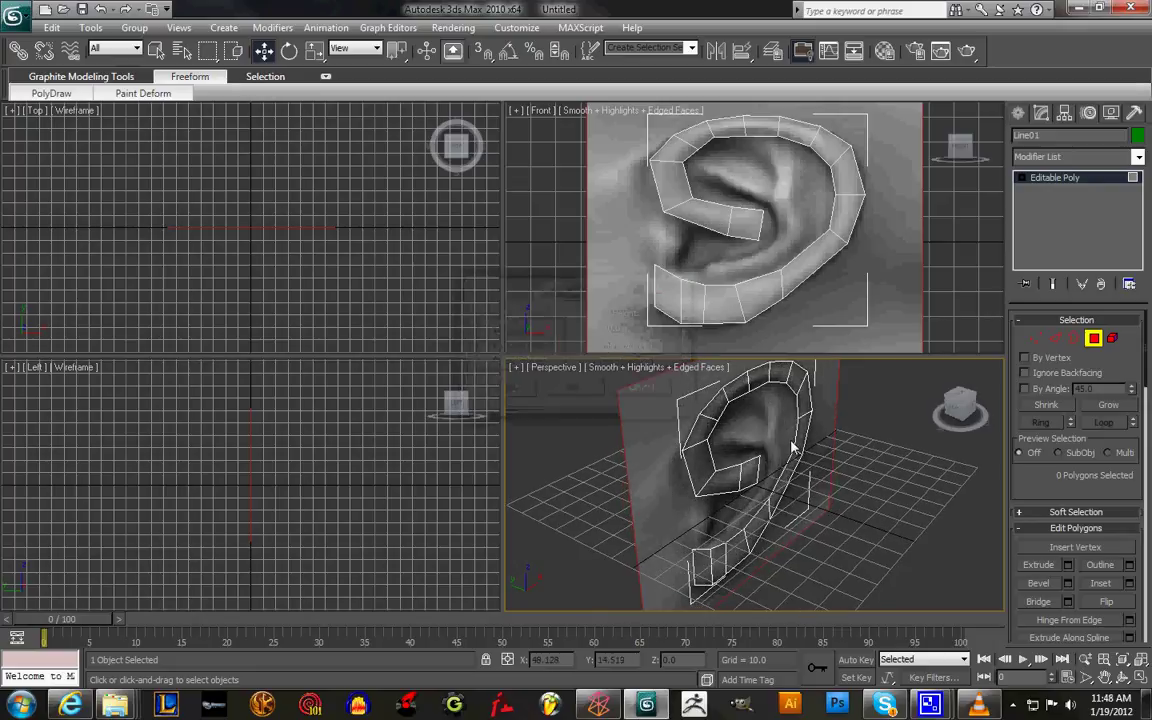
# Select all polygons of the ear strip and bevel them as a group with height 10 and outline amount -1.5
pyautogui.moveTo(898, 120); pyautogui.dragTo(532, 332)
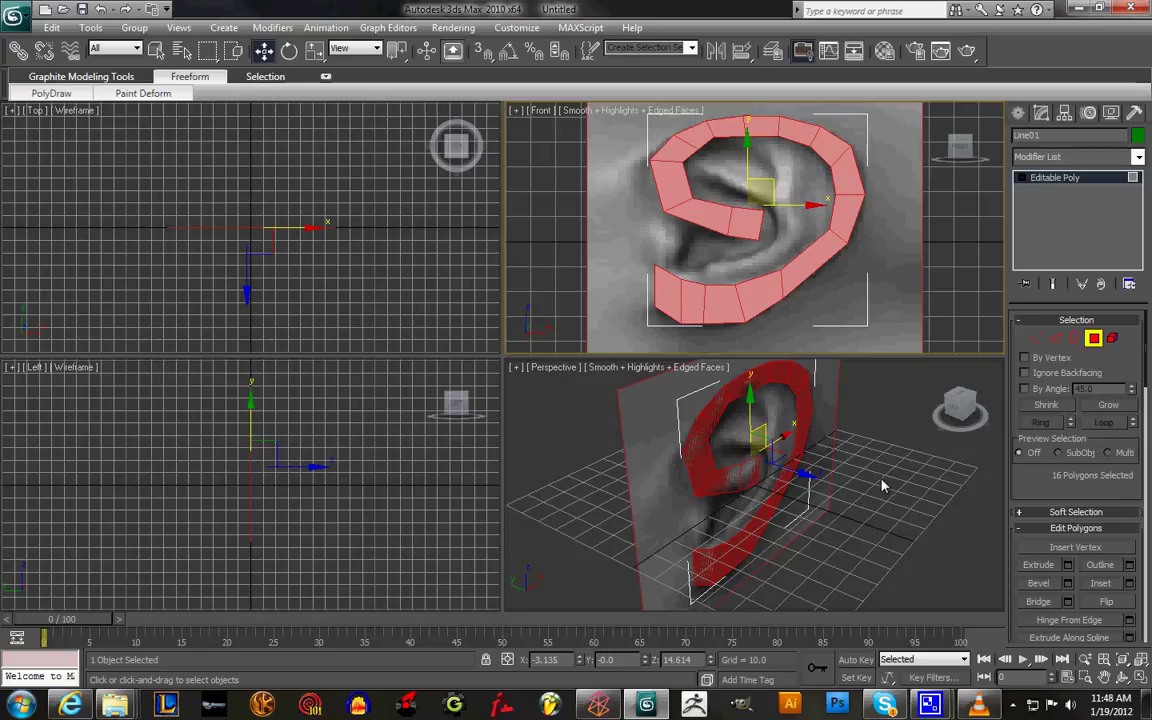
pyautogui.click(1068, 583)
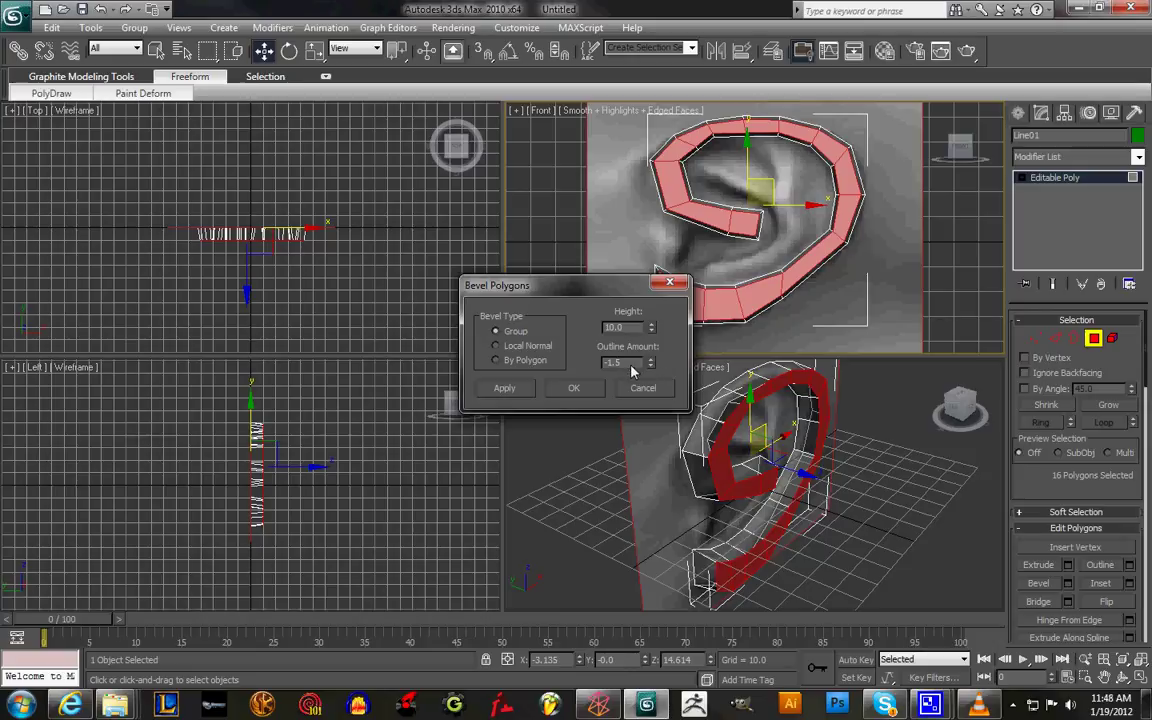
pyautogui.moveTo(634, 365); pyautogui.dragTo(591, 365)
pyautogui.write('-2')
pyautogui.press('Return')
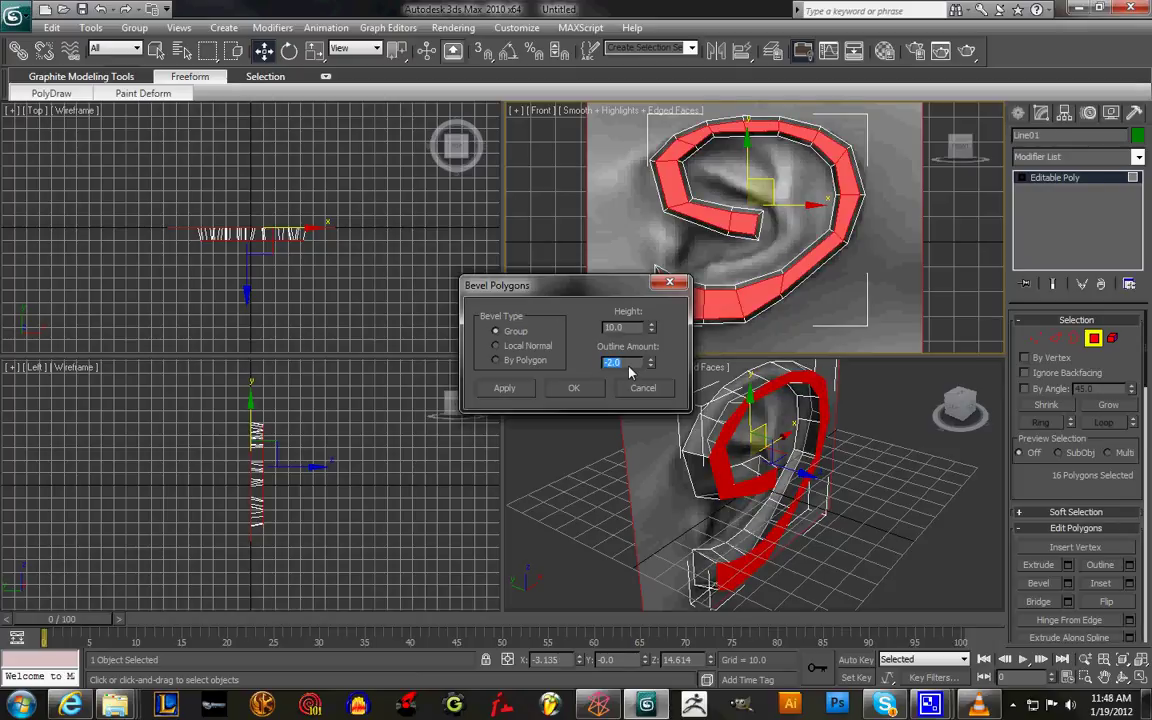
pyautogui.write('-1.5')
pyautogui.press('Return')
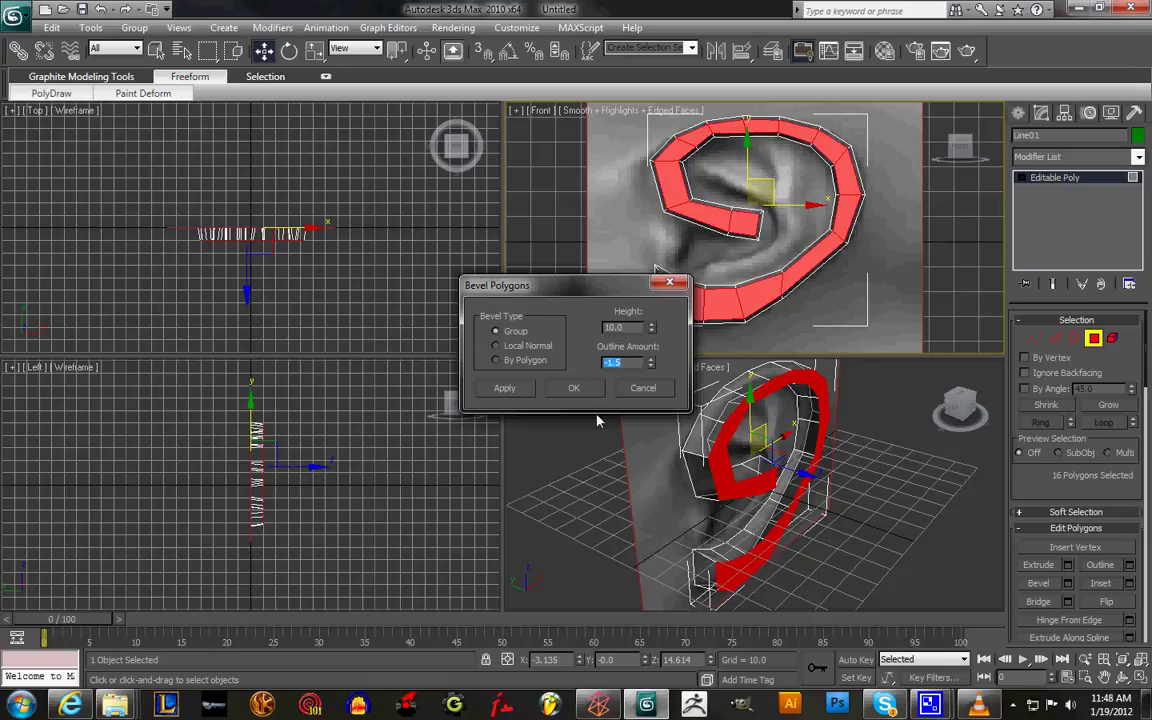
pyautogui.click(574, 388)
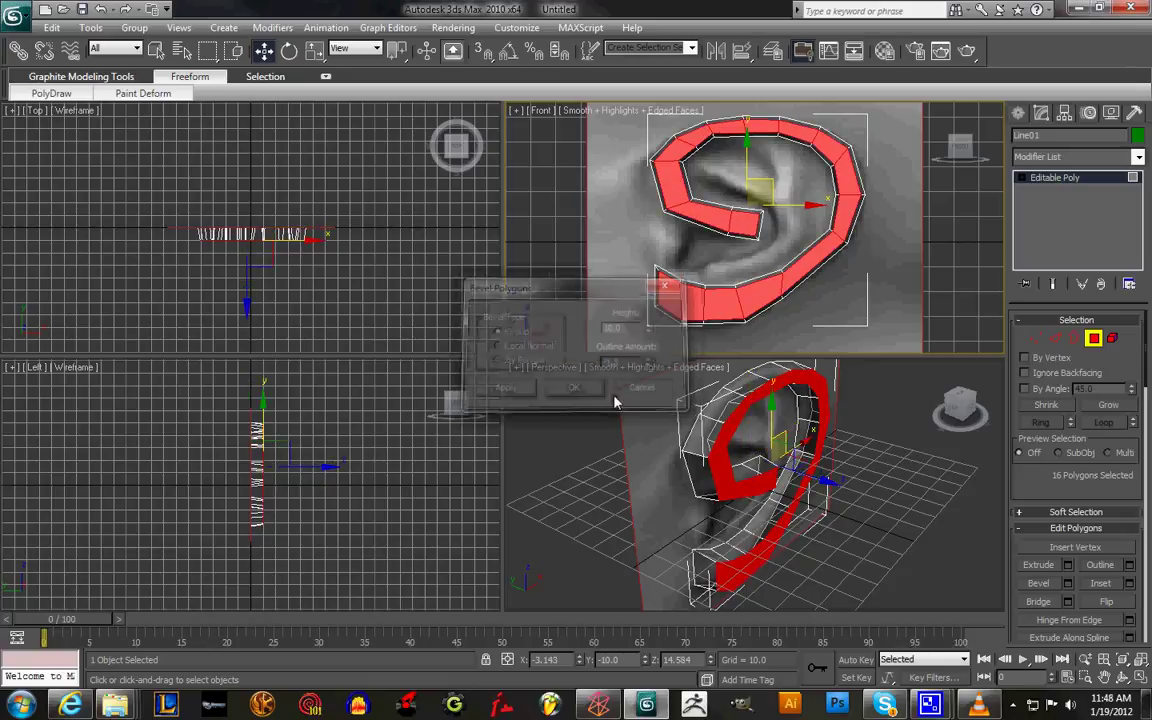
# Deselect the beveled polygons and turn off the ear mesh's see-through display
pyautogui.click(988, 400)
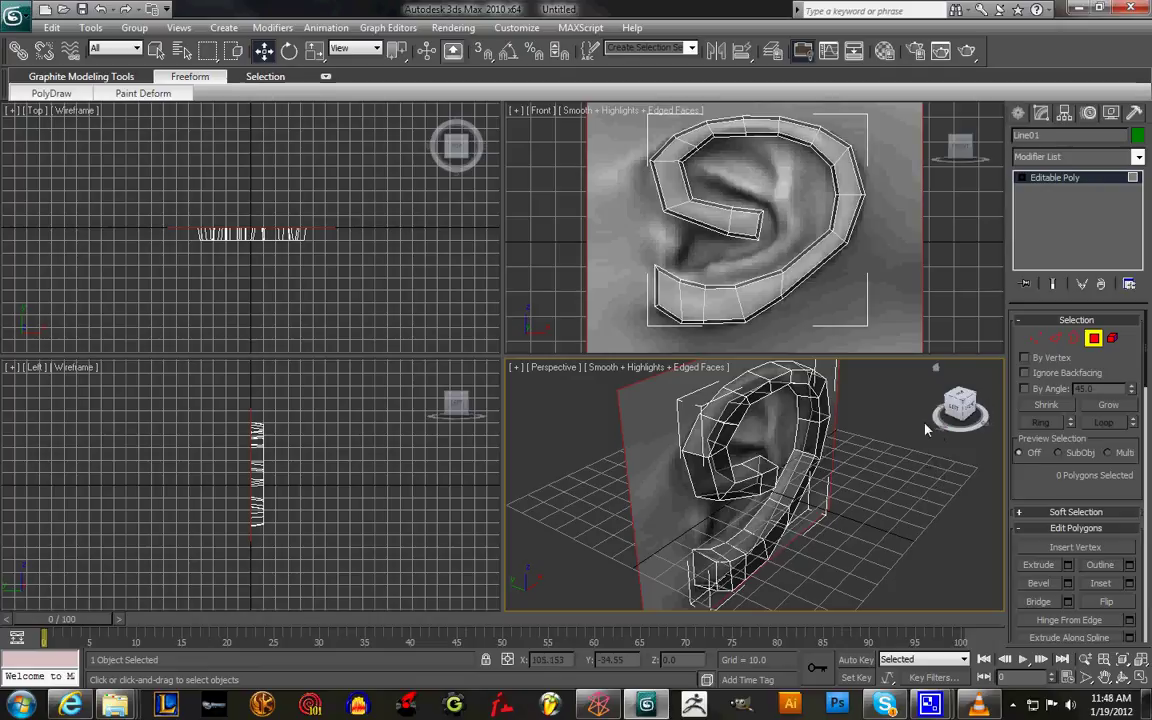
pyautogui.hotkey('alt', 'x')
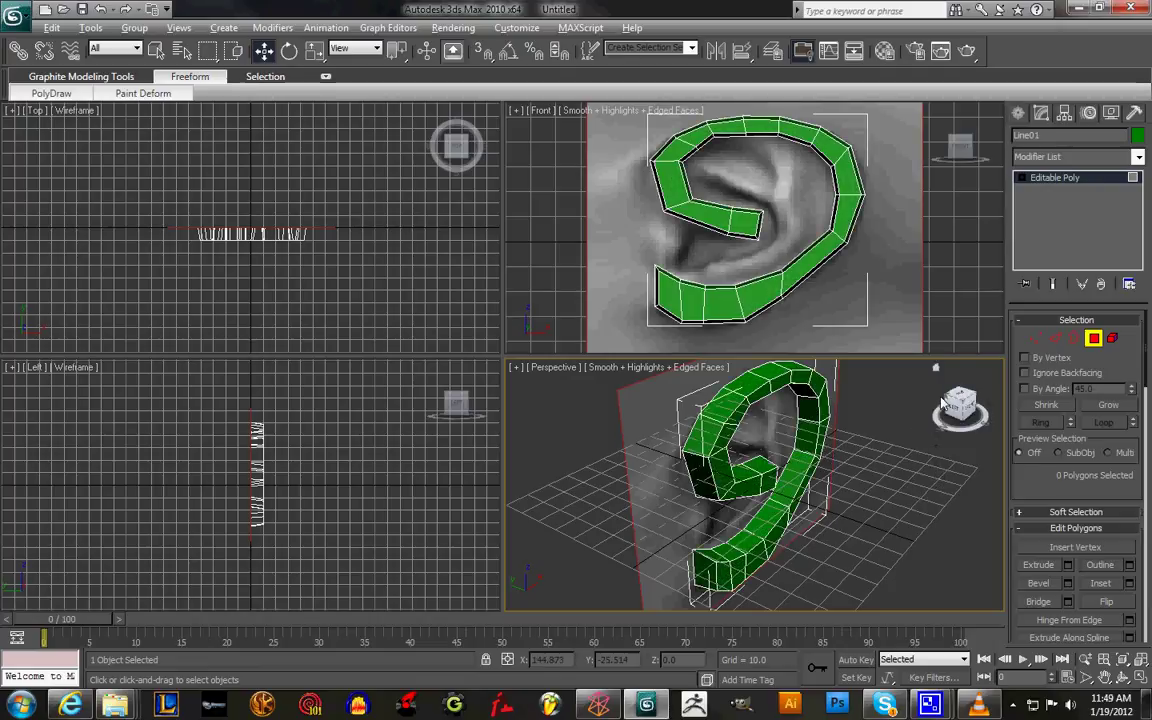
pyautogui.moveTo(958, 416); pyautogui.dragTo(925, 416)
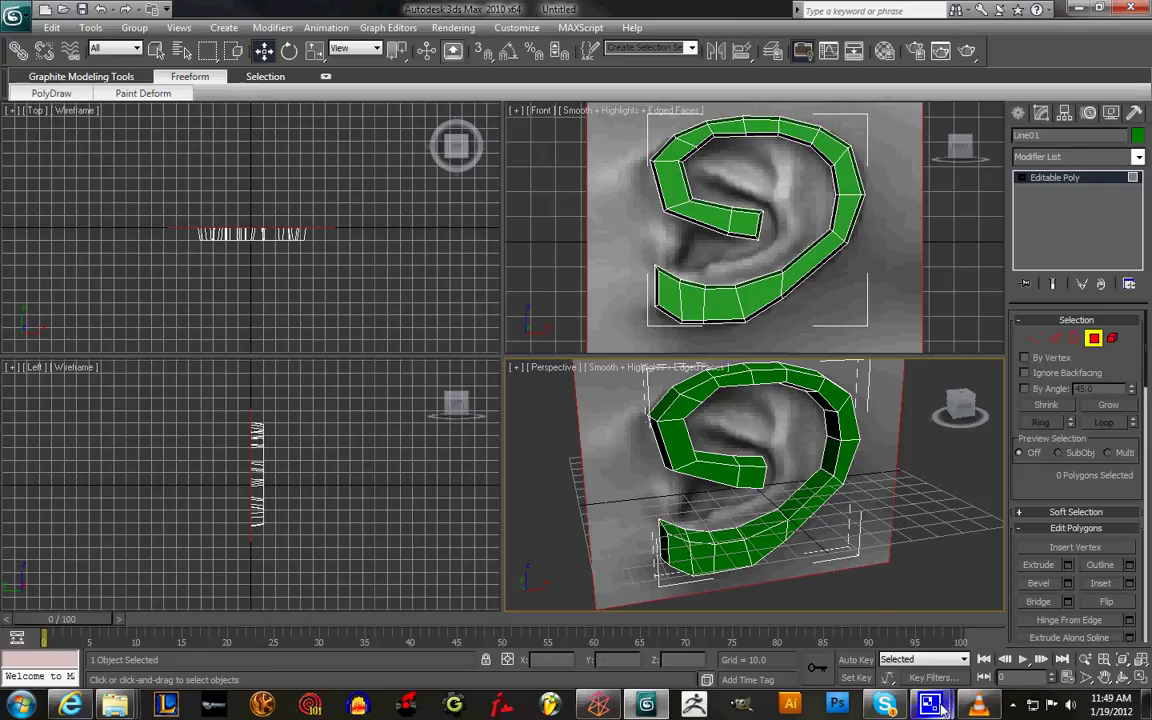
pyautogui.moveTo(940, 706)
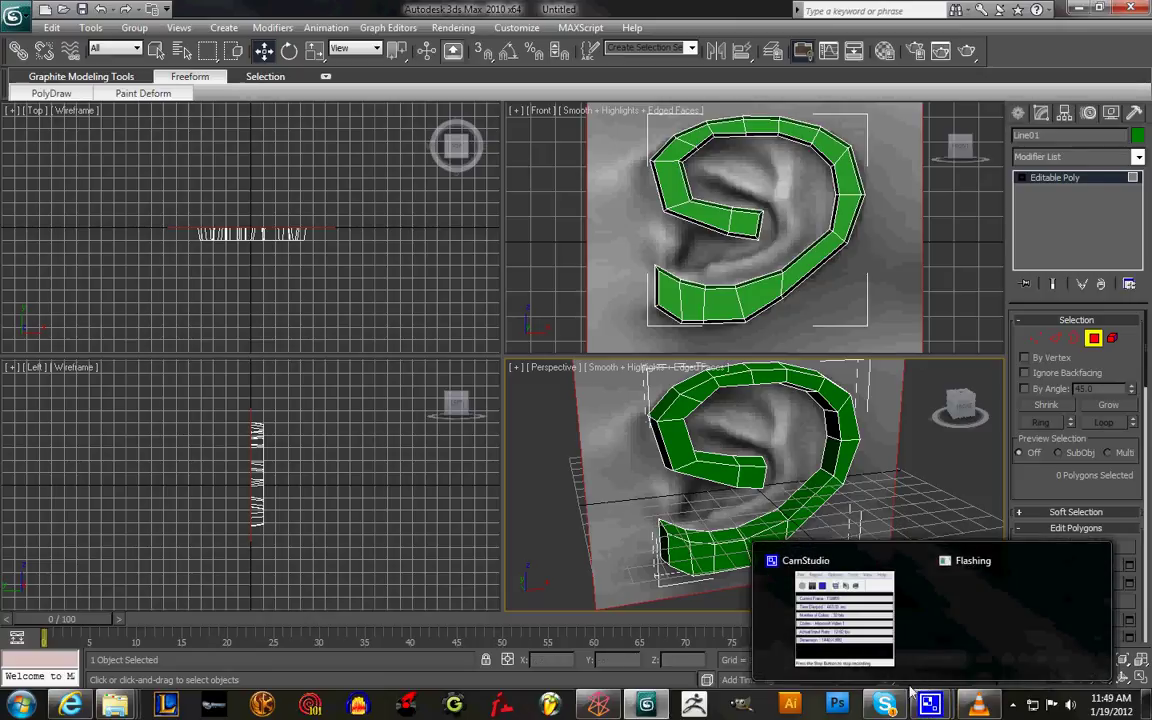